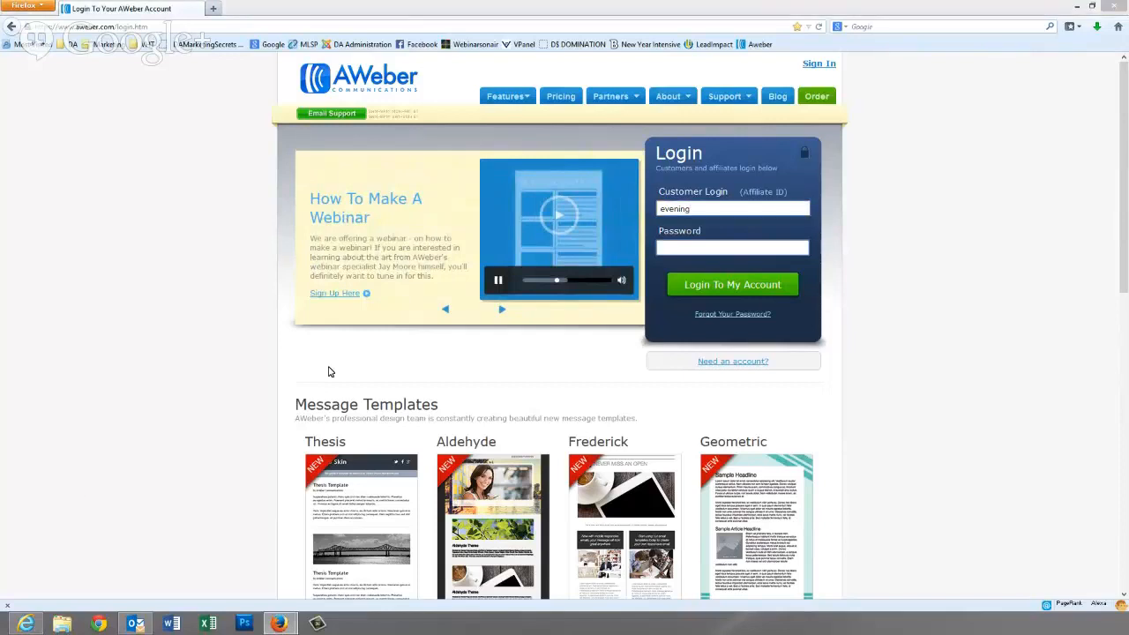
- Enter the account password and log in to AWeber
{"action": "left_click", "coordinate": [705, 209]}
{"action": "type", "text": "bu"}
{"action": "type", "text": "zz"}
{"action": "type", "text": "•••••••••"}
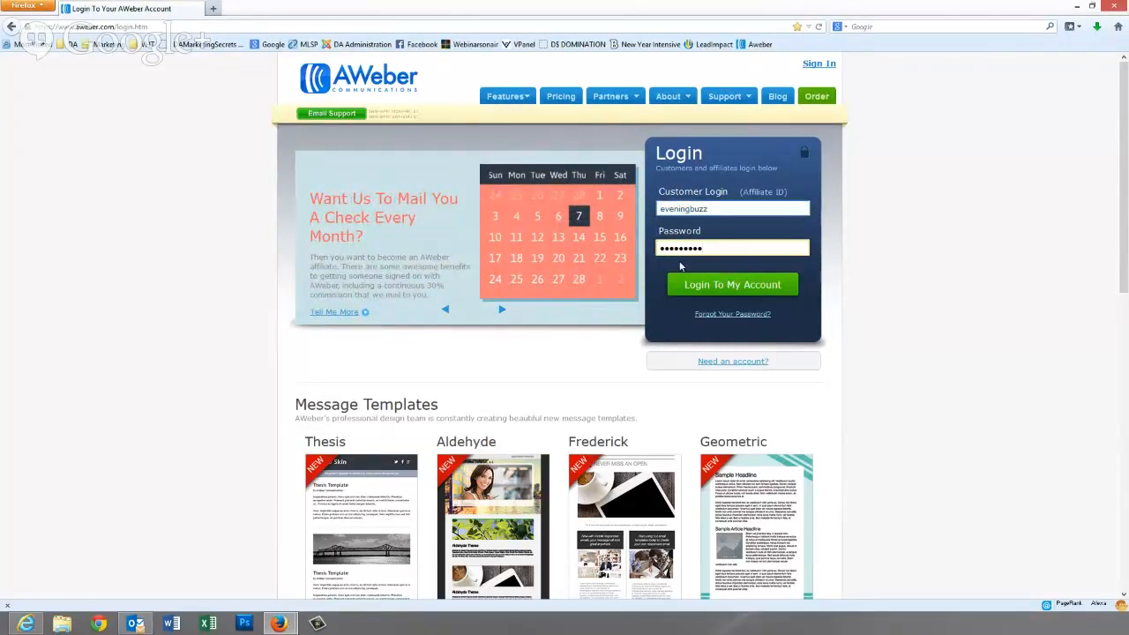
{"action": "left_click", "coordinate": [722, 286]}
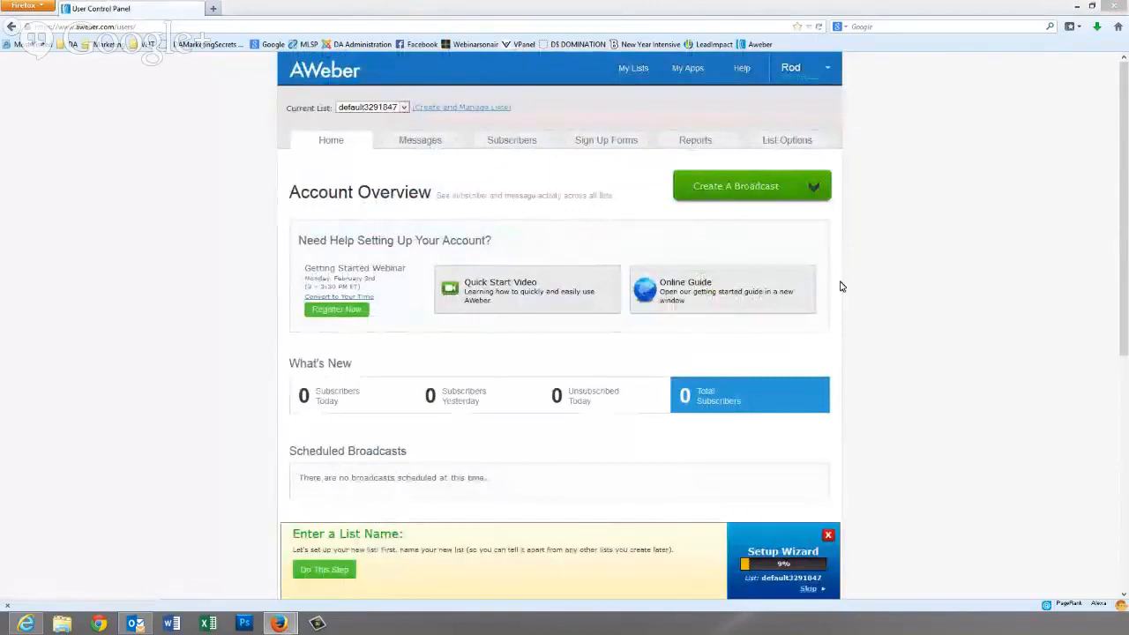
- Enter a new password in the My Account profile settings and save it
{"action": "left_click", "coordinate": [827, 71]}
{"action": "left_click", "coordinate": [801, 97]}
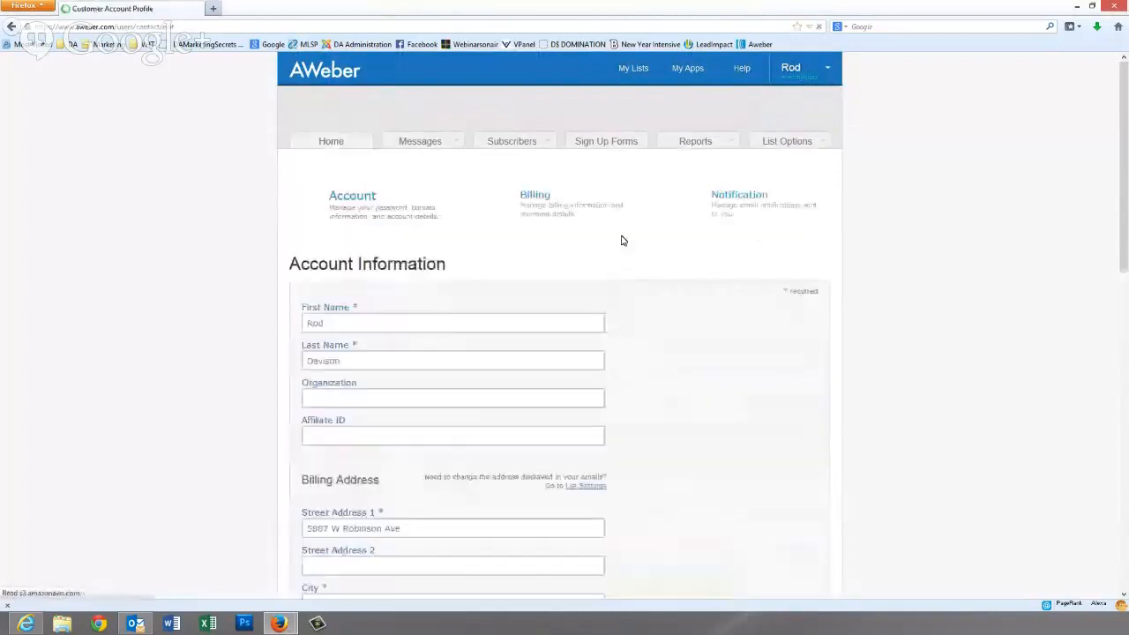
{"action": "scroll", "coordinate": [428, 498], "scroll_direction": "down", "scroll_amount": 8}
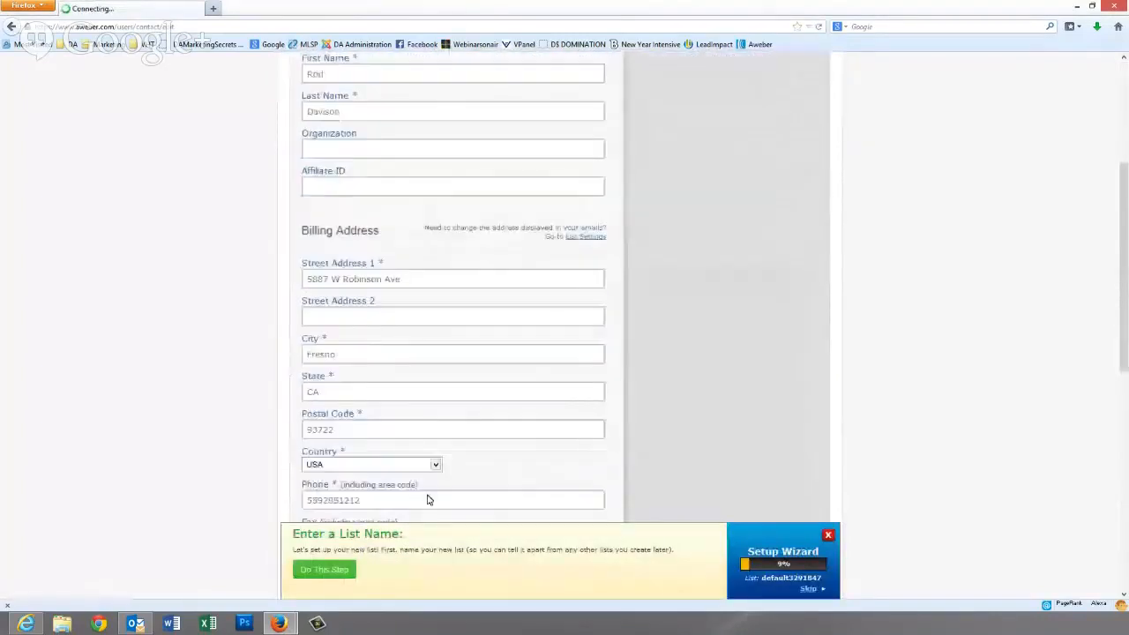
{"action": "scroll", "coordinate": [428, 498], "scroll_direction": "down", "scroll_amount": 3}
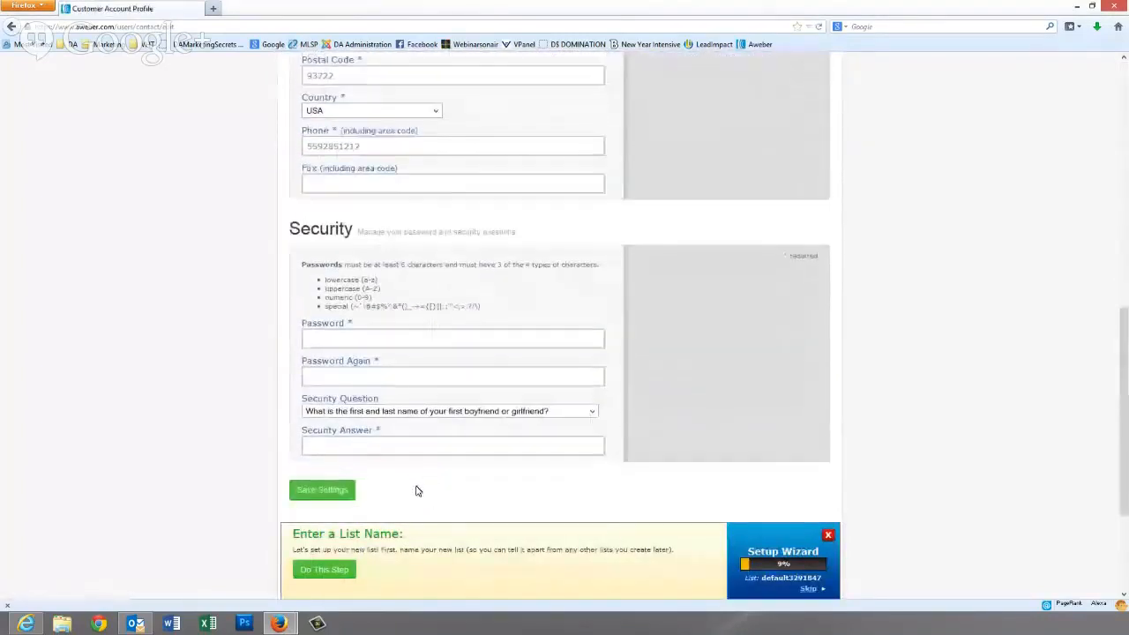
{"action": "left_click", "coordinate": [323, 341]}
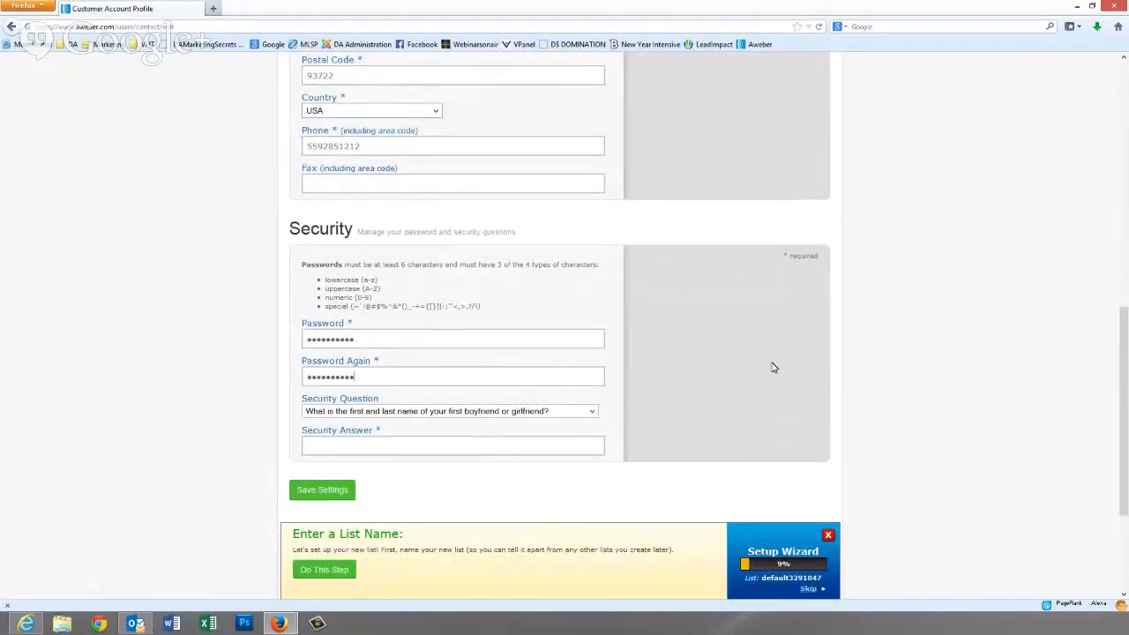
{"action": "scroll", "coordinate": [764, 370], "scroll_direction": "down", "scroll_amount": 1}
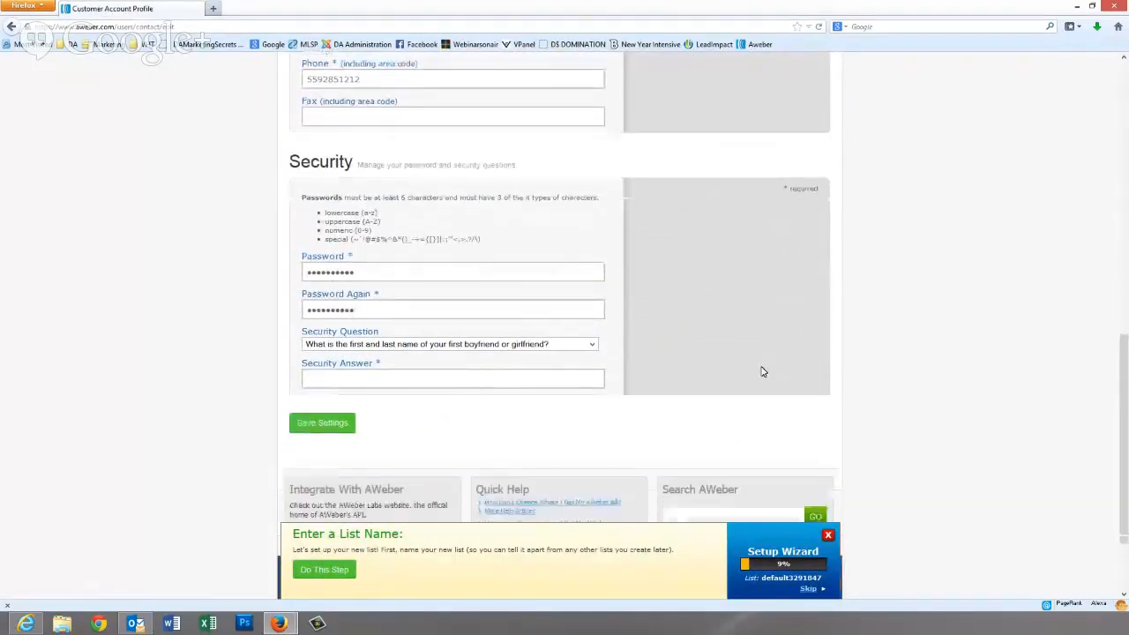
{"action": "left_click", "coordinate": [321, 423]}
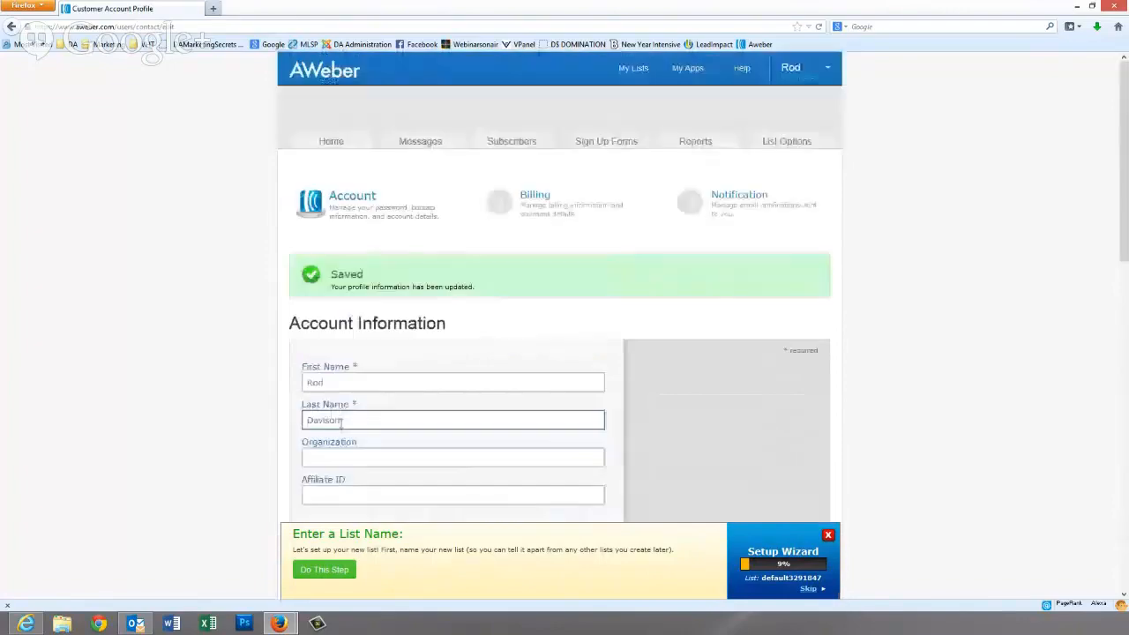
- Return to the Account Overview page
{"action": "scroll", "coordinate": [585, 362], "scroll_direction": "down", "scroll_amount": 10}
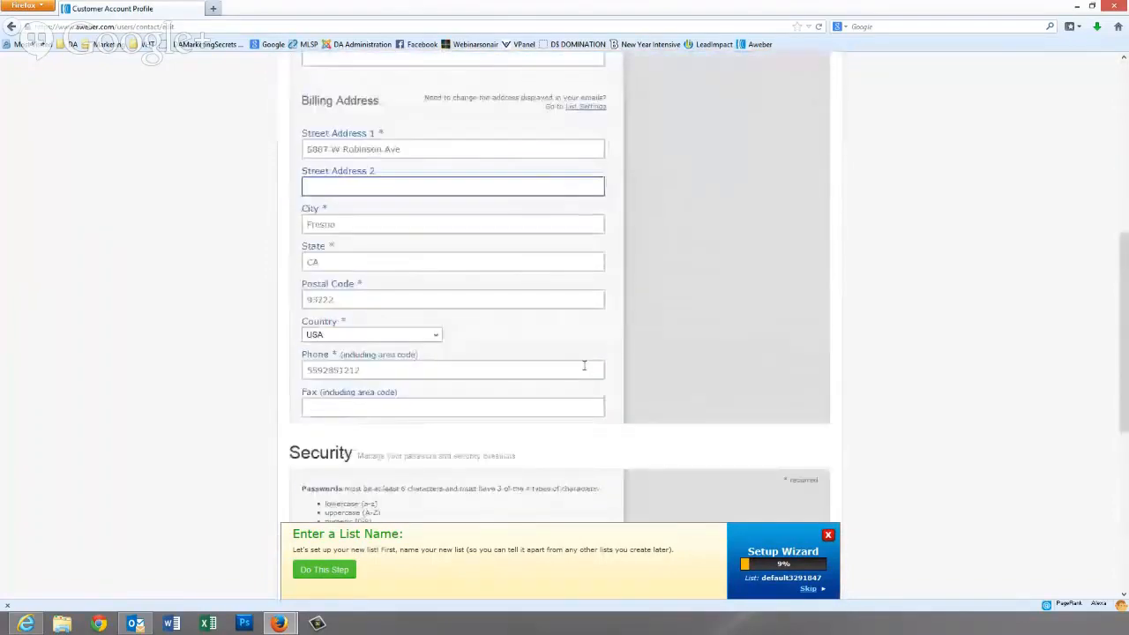
{"action": "scroll", "coordinate": [584, 365], "scroll_direction": "up", "scroll_amount": 10}
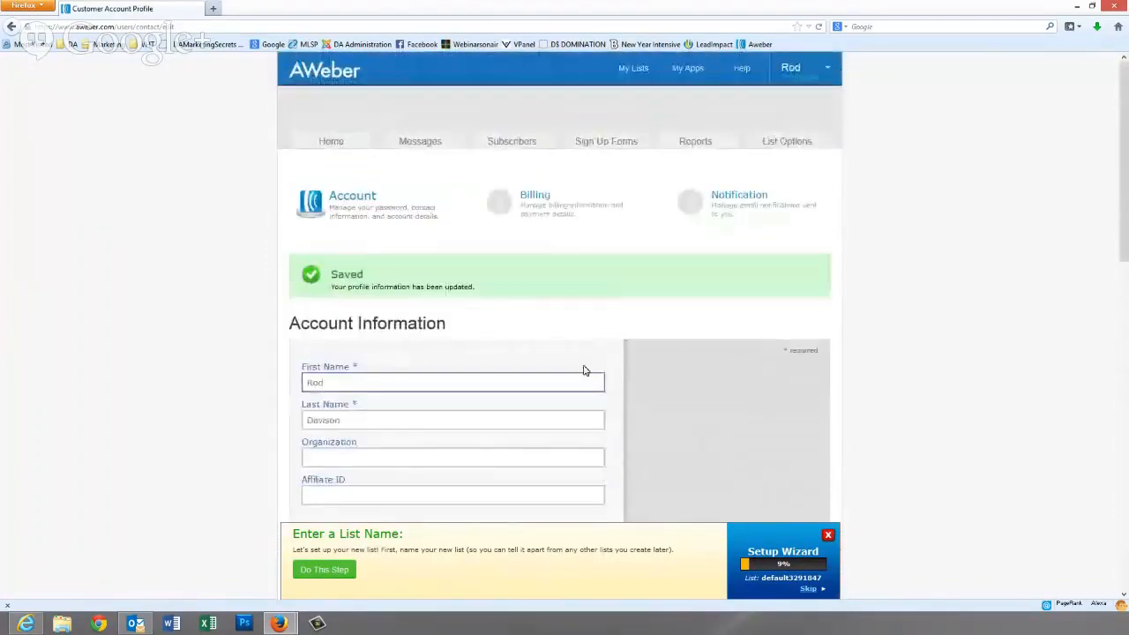
{"action": "left_click", "coordinate": [335, 141]}
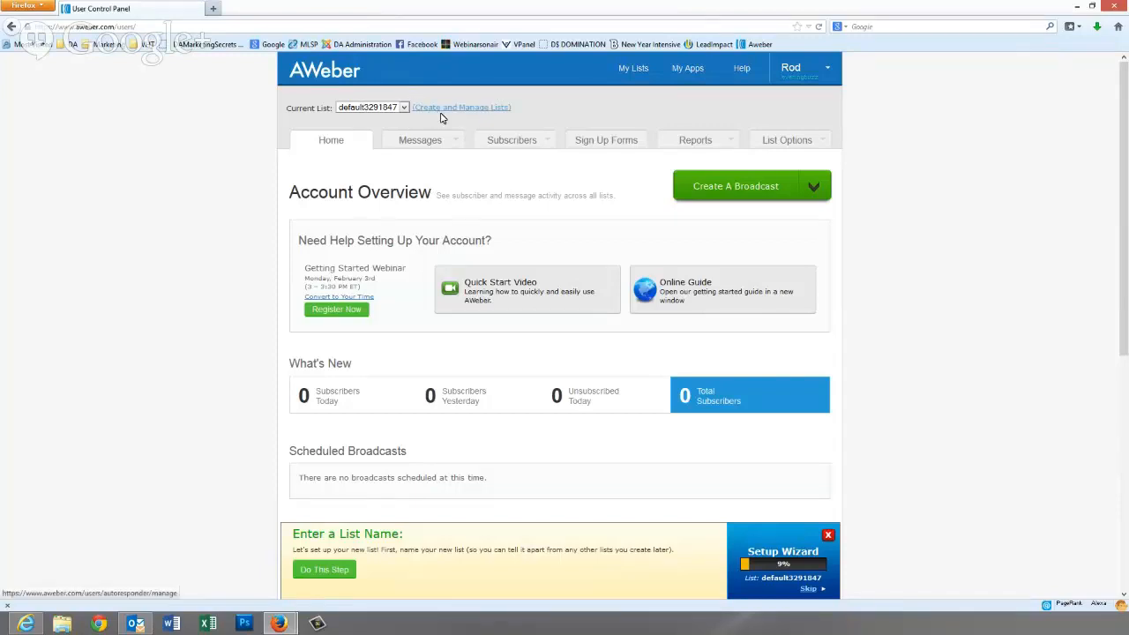
- Zoom the page in and open list default3291847 from Create and Manage Lists
{"action": "key", "text": "ctrl+plus"}
{"action": "key", "text": "ctrl+plus"}
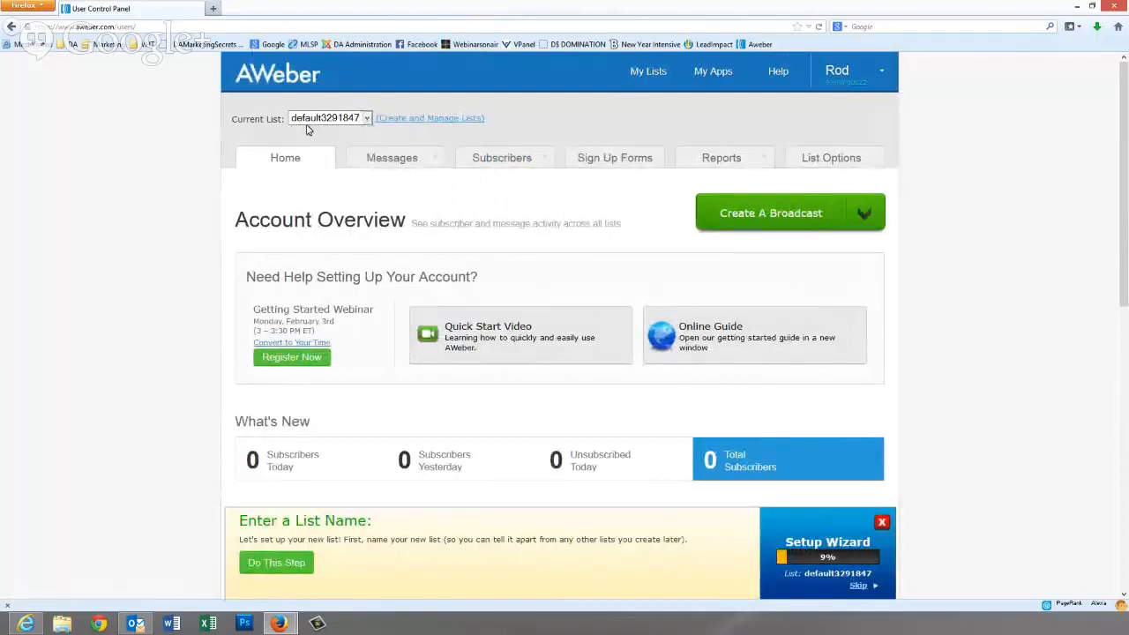
{"action": "left_click", "coordinate": [399, 123]}
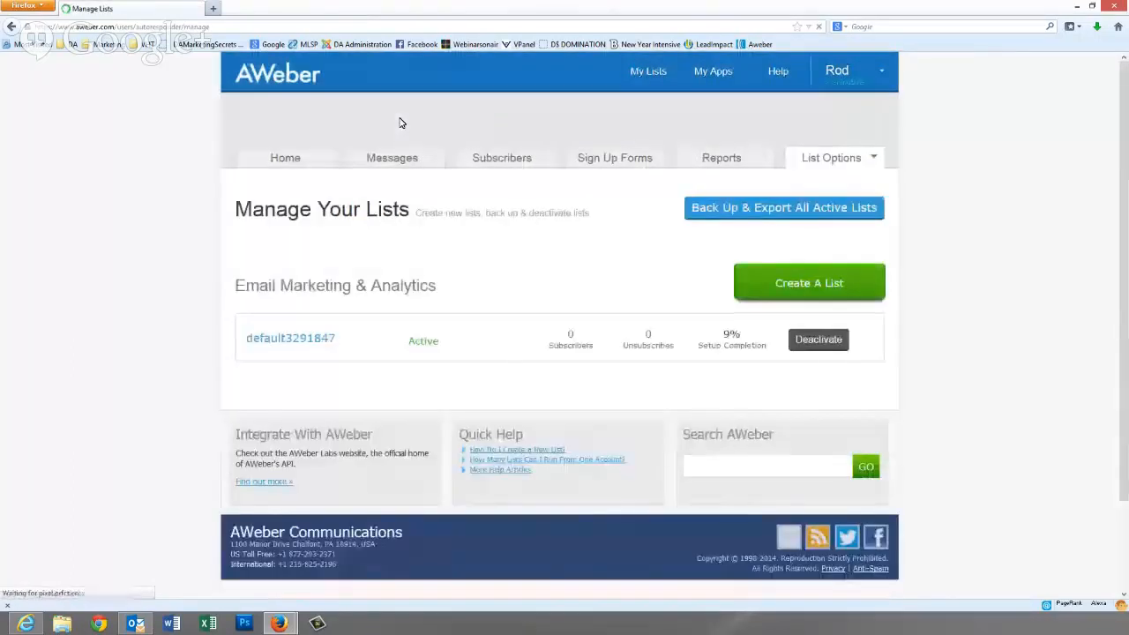
{"action": "left_click", "coordinate": [283, 343]}
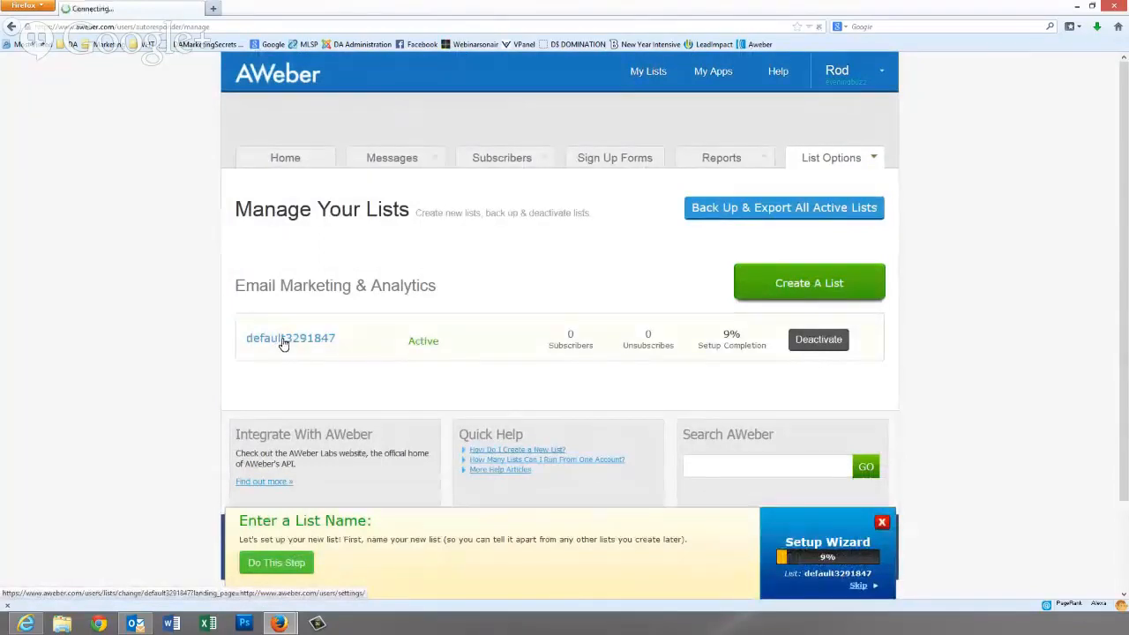
- Rename the list to theeveningbuzz1 and describe it as 'The Evening Buzz Training Site'
{"action": "scroll", "coordinate": [284, 318], "scroll_direction": "down", "scroll_amount": 3}
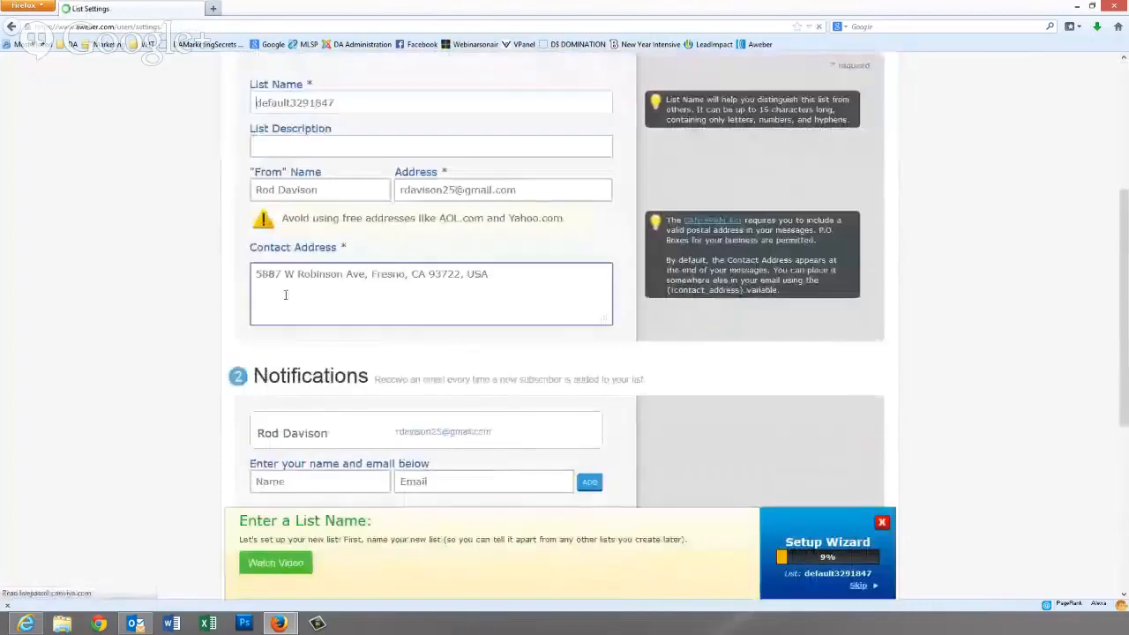
{"action": "left_click_drag", "start_coordinate": [339, 103], "coordinate": [247, 121]}
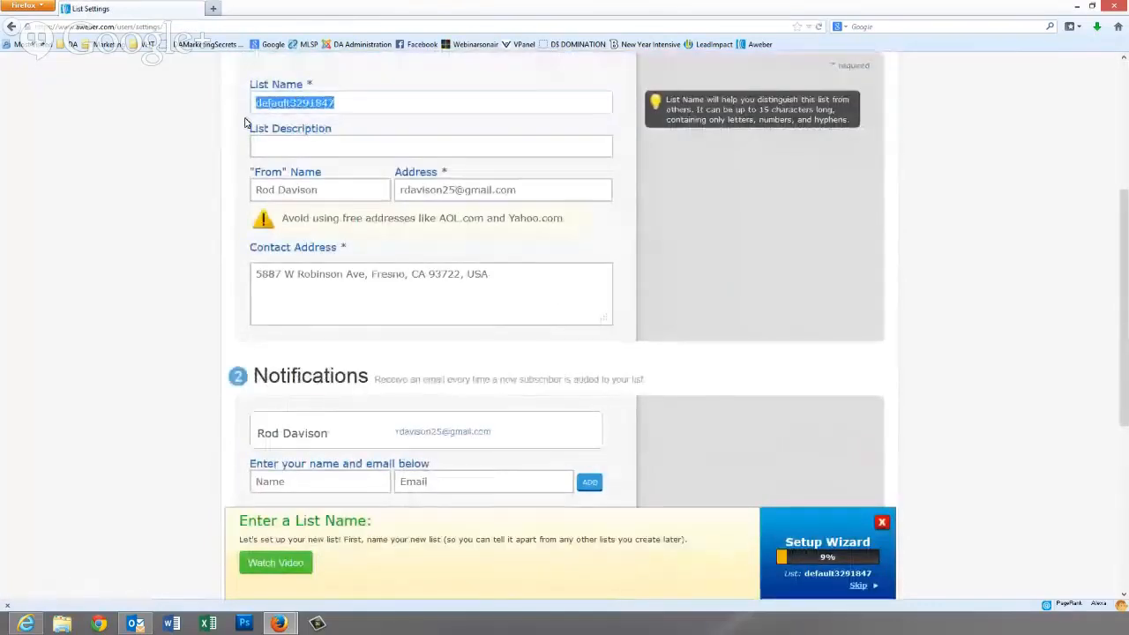
{"action": "type", "text": "theeveningbuzz"}
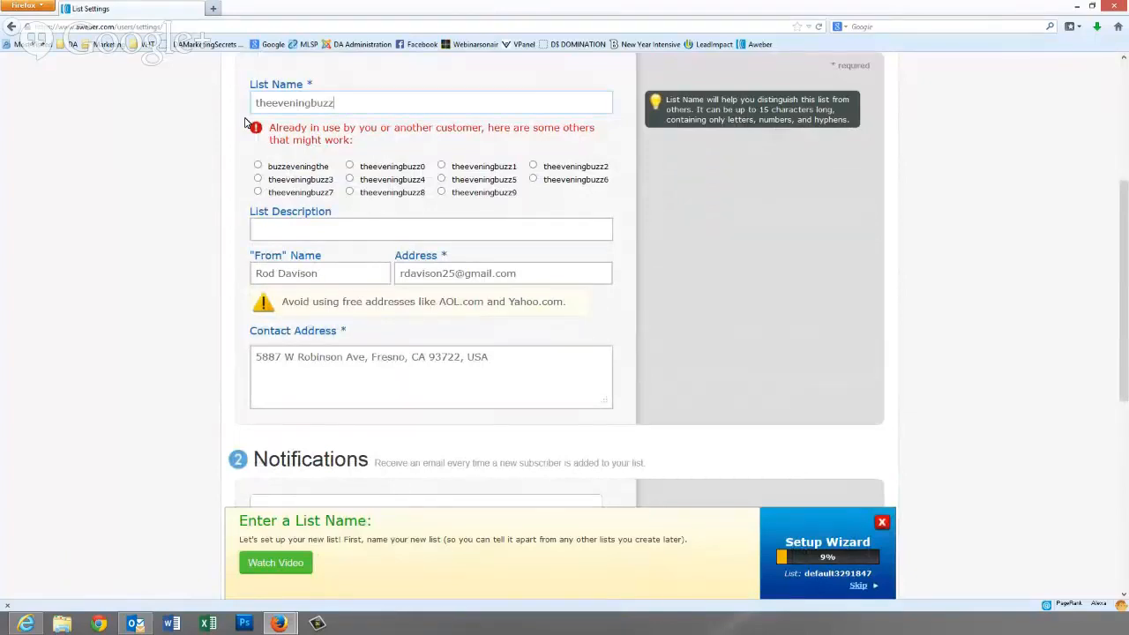
{"action": "type", "text": "1"}
{"action": "key", "text": "Tab"}
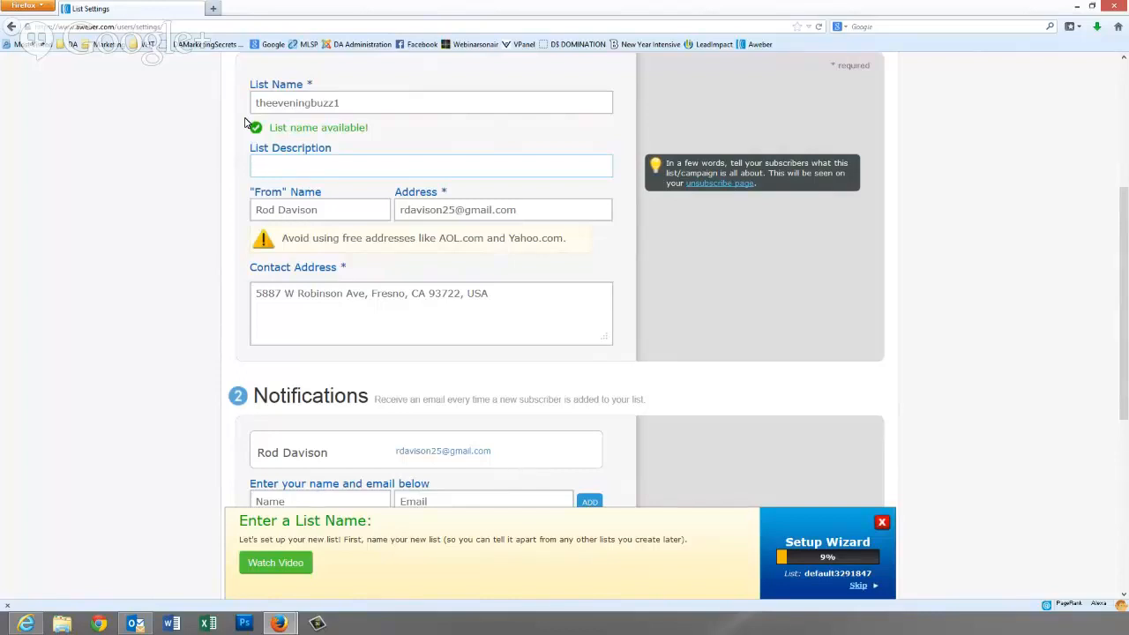
{"action": "type", "text": "The Evening Buzzx"}
{"action": "key", "text": "BackSpace"}
{"action": "type", "text": "Training Site"}
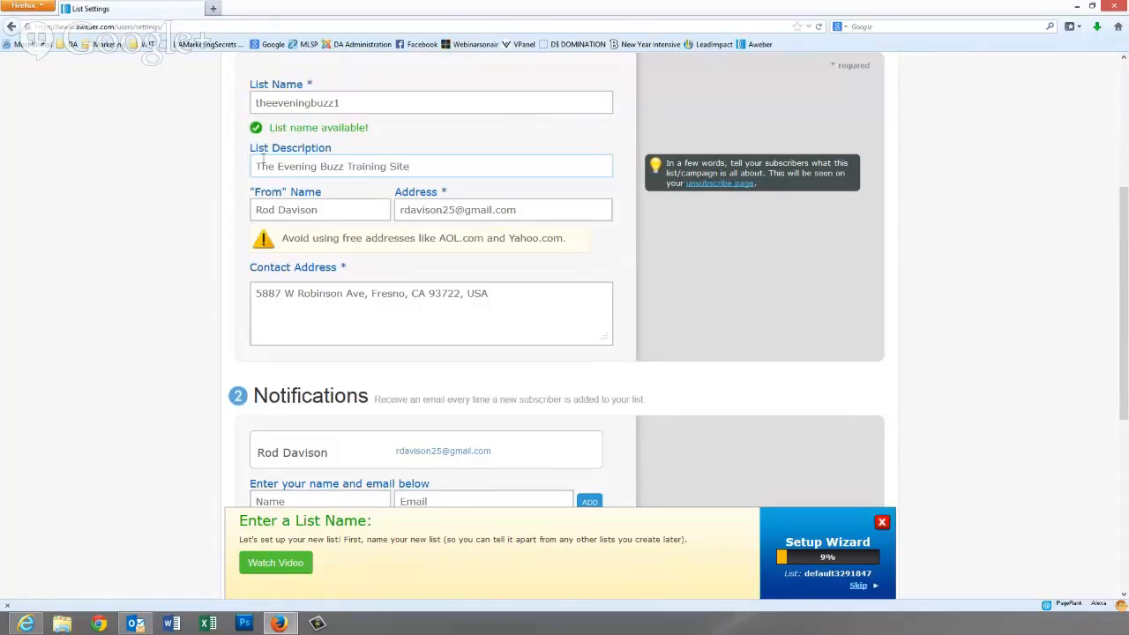
{"action": "left_click", "coordinate": [265, 210]}
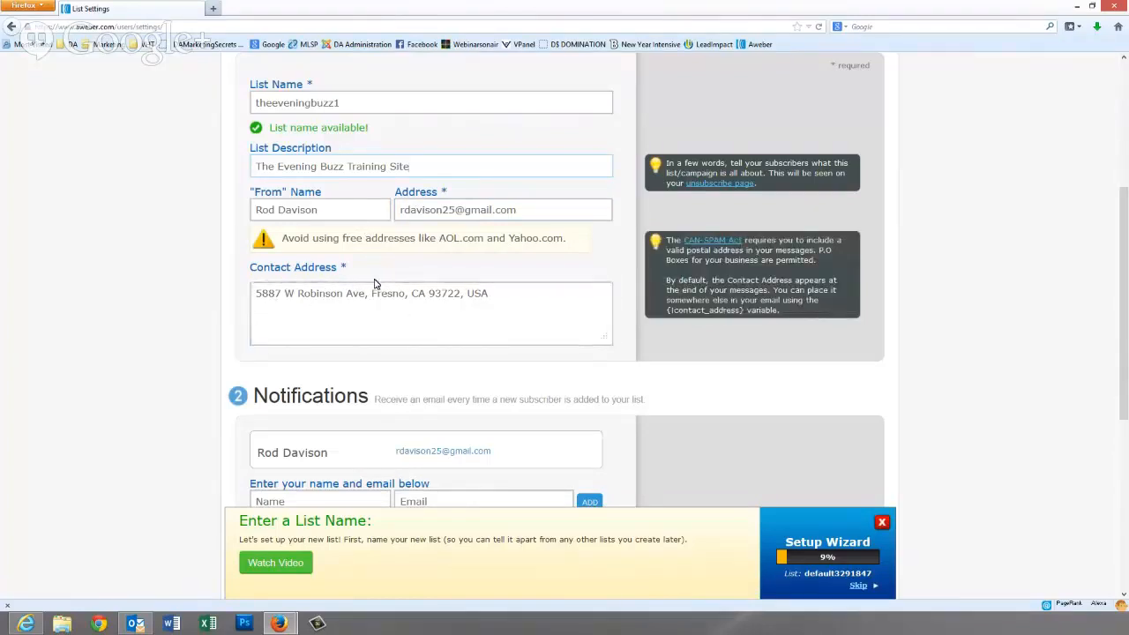
{"action": "left_click", "coordinate": [280, 293]}
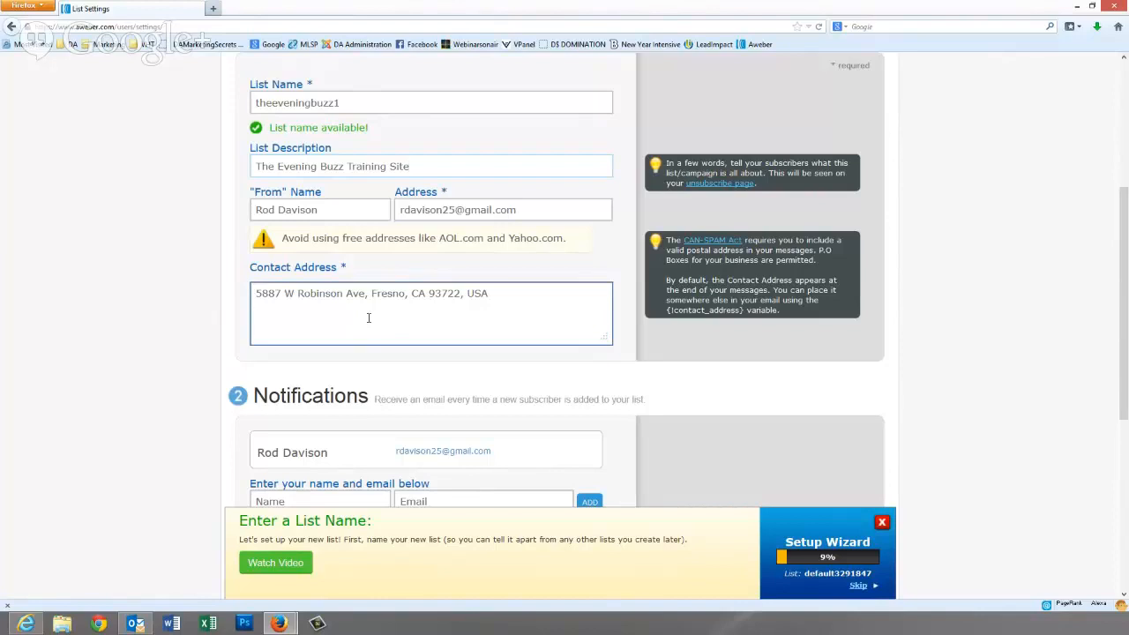
- Go through the notification recipient's name and e-mail fields
{"action": "scroll", "coordinate": [368, 319], "scroll_direction": "down", "scroll_amount": 5}
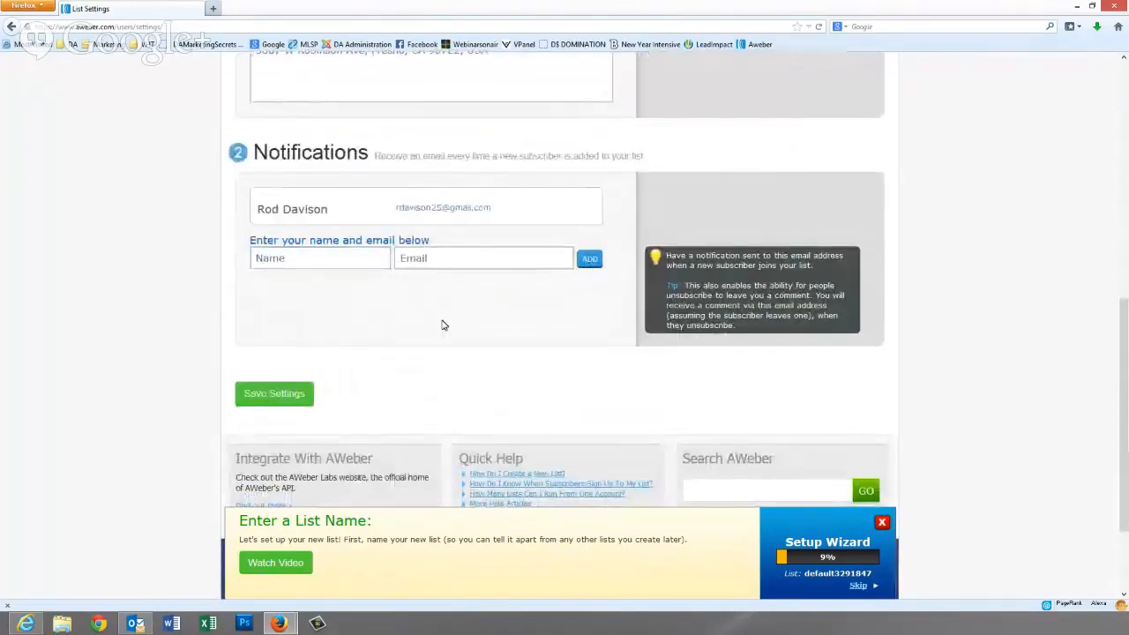
{"action": "scroll", "coordinate": [447, 328], "scroll_direction": "up", "scroll_amount": 1}
{"action": "scroll", "coordinate": [447, 329], "scroll_direction": "up", "scroll_amount": 1}
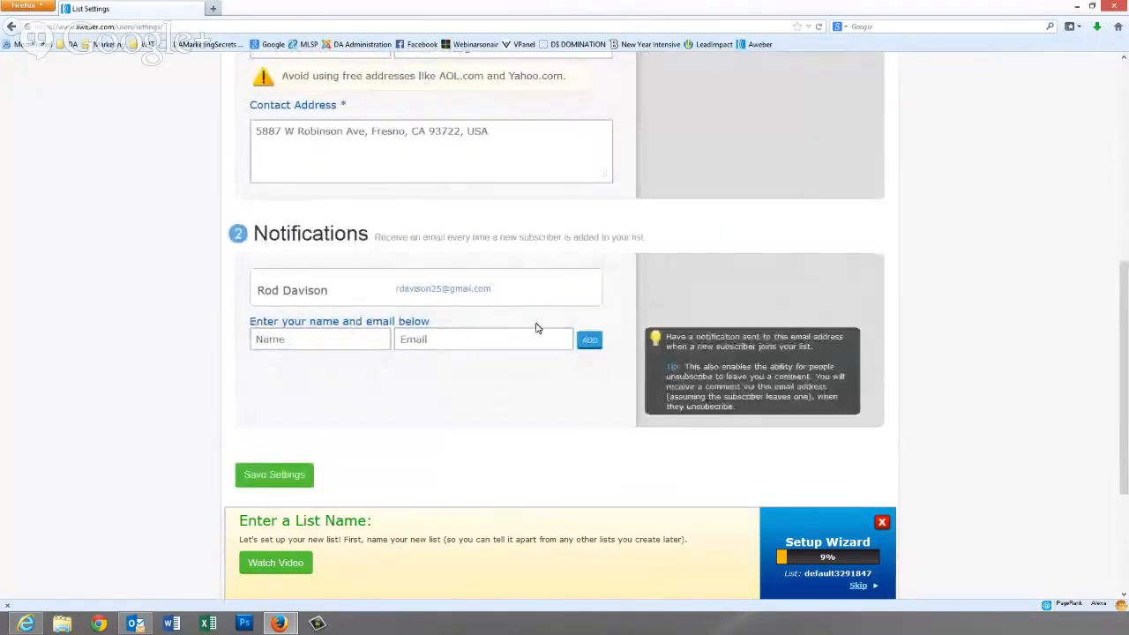
{"action": "left_click", "coordinate": [309, 344]}
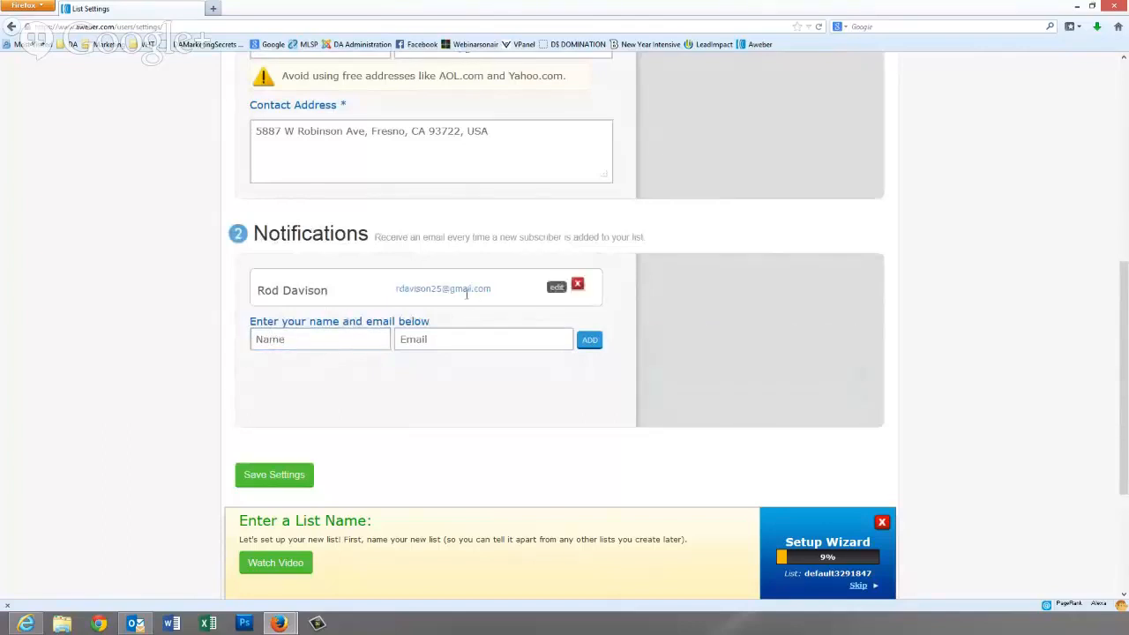
{"action": "left_click", "coordinate": [410, 338]}
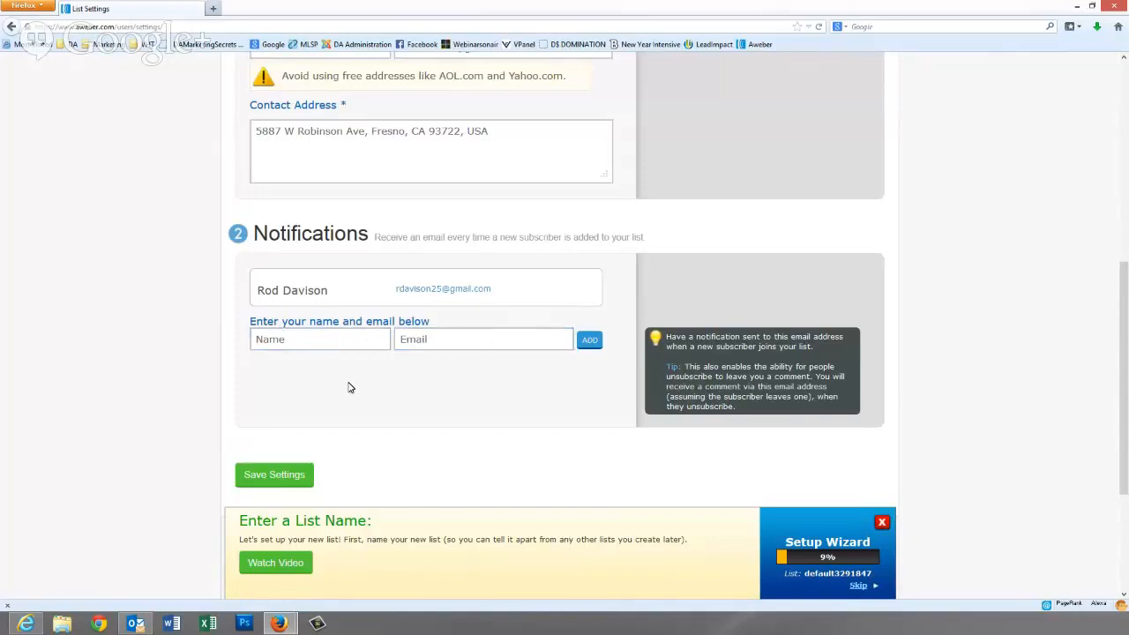
- Save the basic list settings
{"action": "scroll", "coordinate": [350, 386], "scroll_direction": "down", "scroll_amount": 1}
{"action": "scroll", "coordinate": [350, 390], "scroll_direction": "up", "scroll_amount": 2}
{"action": "scroll", "coordinate": [351, 388], "scroll_direction": "down", "scroll_amount": 2}
{"action": "scroll", "coordinate": [365, 330], "scroll_direction": "up", "scroll_amount": 5}
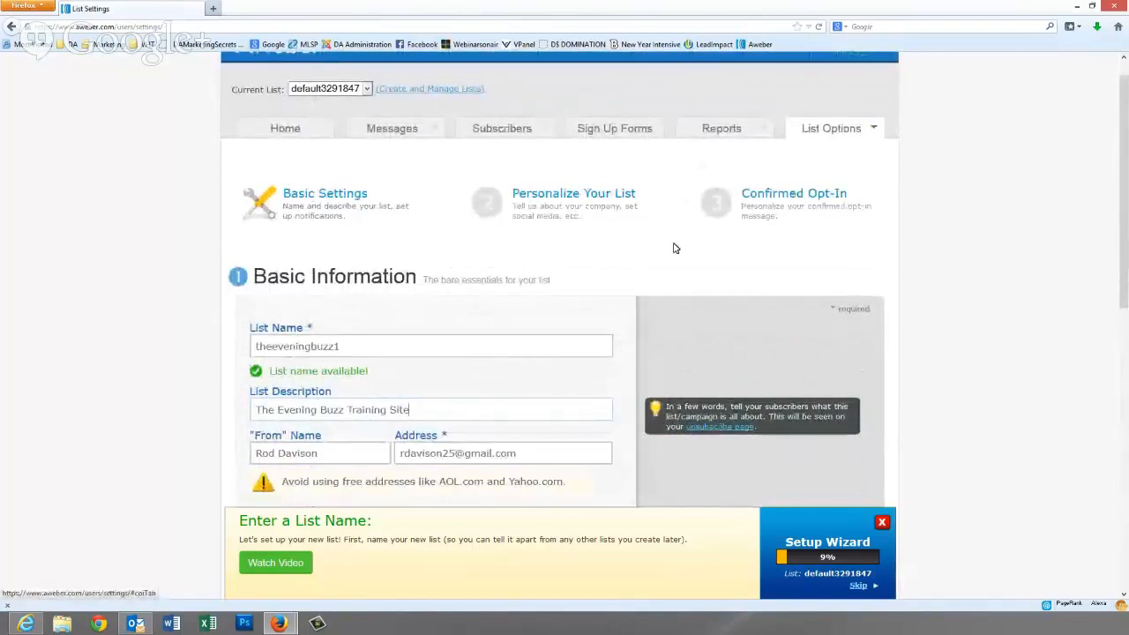
{"action": "scroll", "coordinate": [416, 307], "scroll_direction": "down", "scroll_amount": 2}
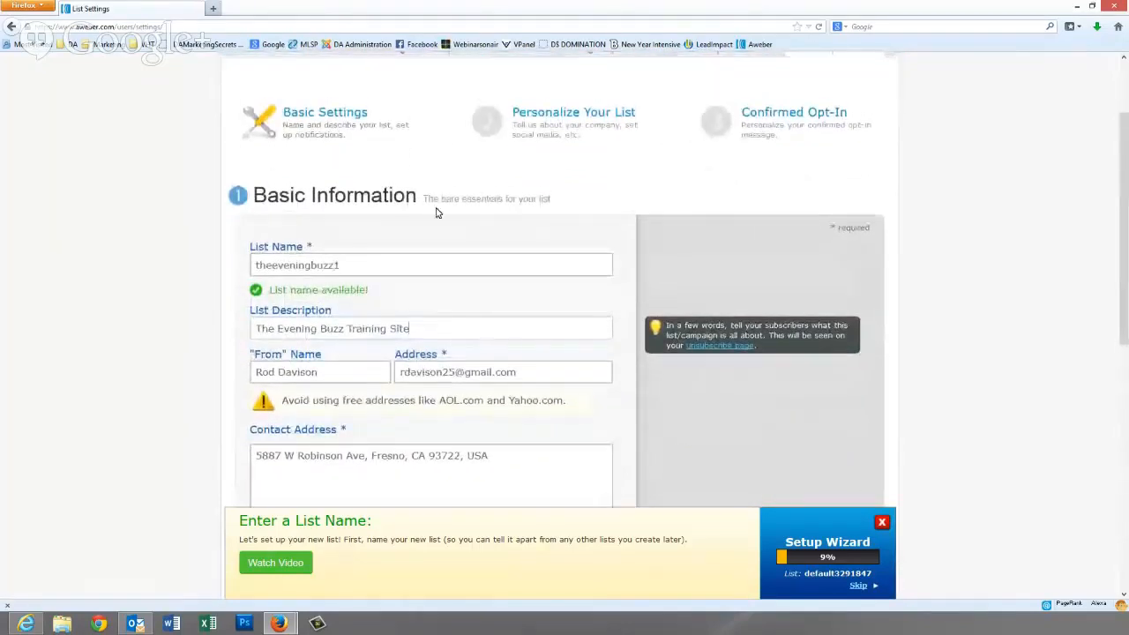
{"action": "scroll", "coordinate": [530, 310], "scroll_direction": "down", "scroll_amount": 3}
{"action": "scroll", "coordinate": [530, 309], "scroll_direction": "down", "scroll_amount": 3}
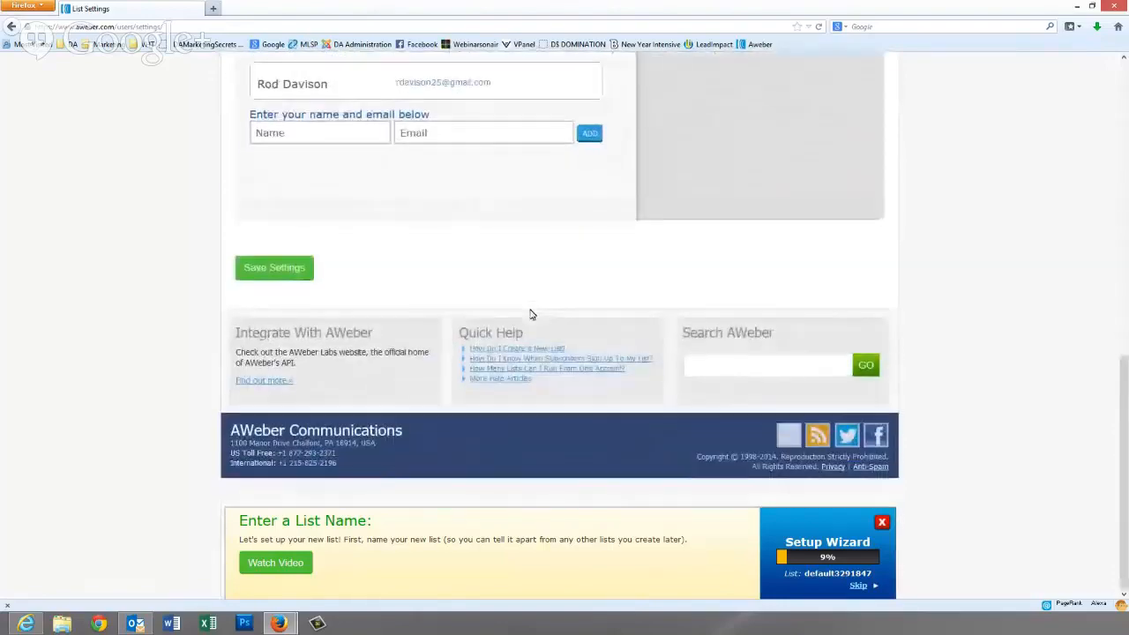
{"action": "left_click", "coordinate": [270, 270]}
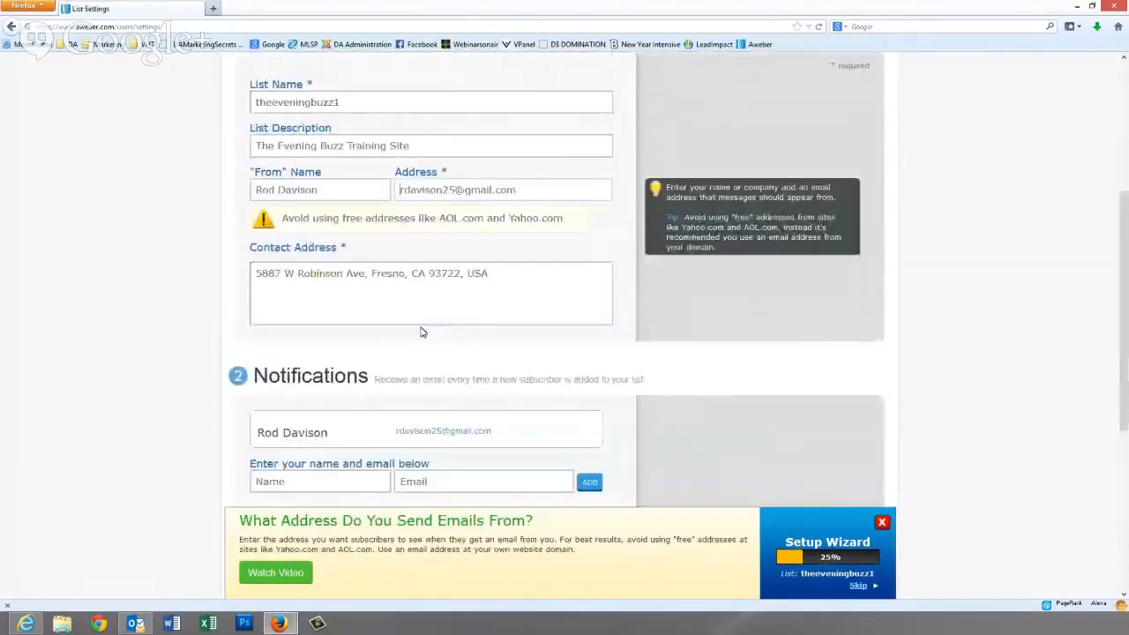
{"action": "scroll", "coordinate": [492, 335], "scroll_direction": "down", "scroll_amount": 3}
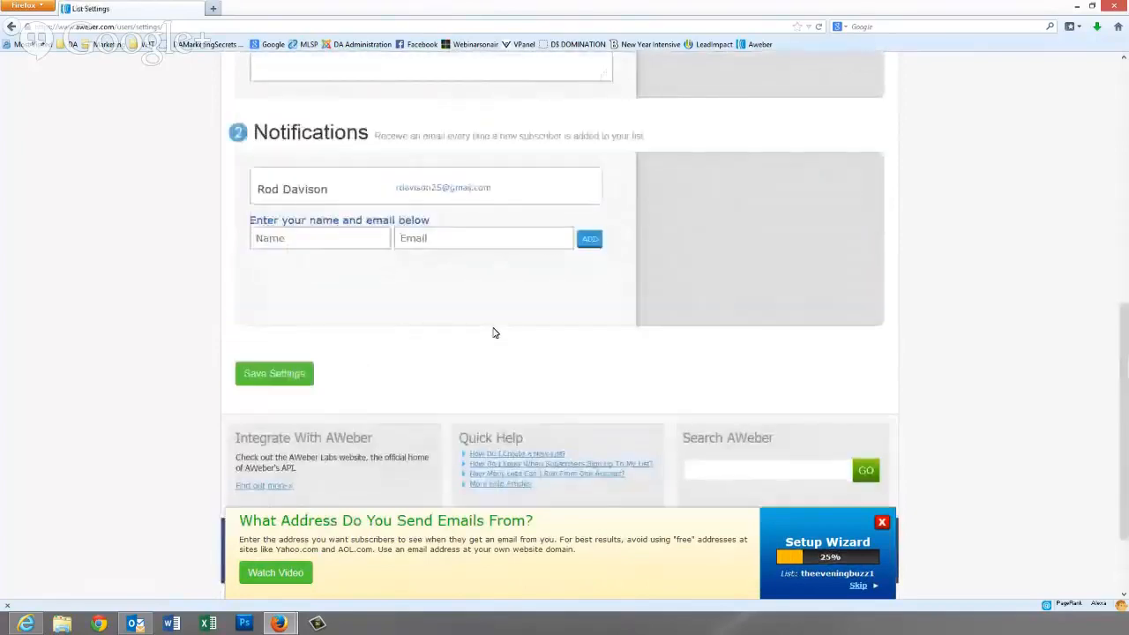
{"action": "scroll", "coordinate": [494, 332], "scroll_direction": "up", "scroll_amount": 5}
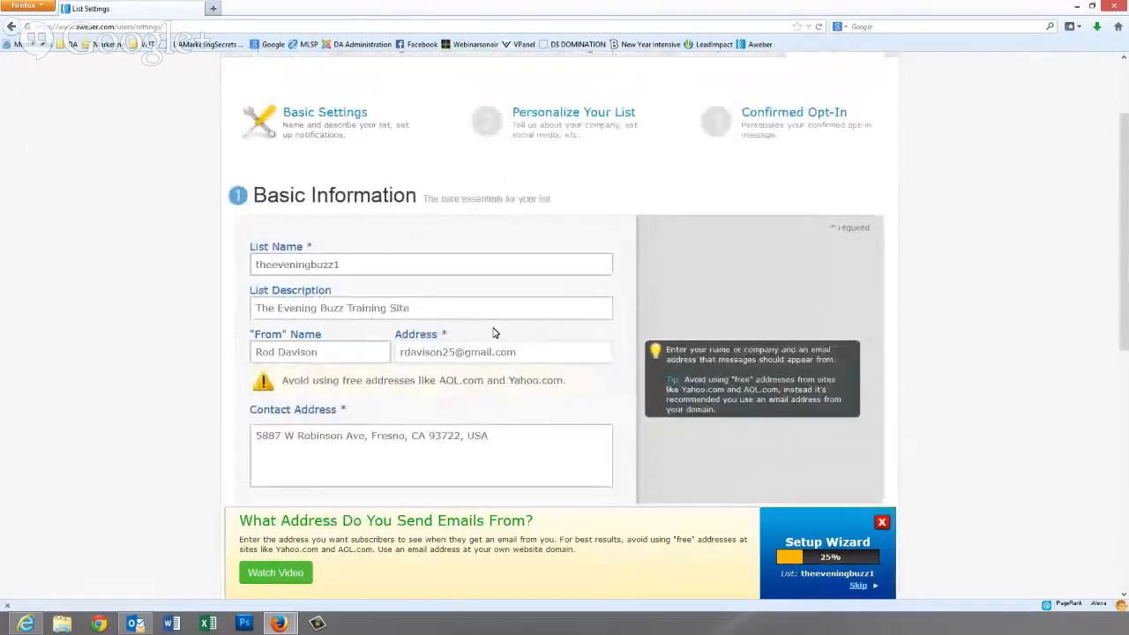
{"action": "left_click", "coordinate": [543, 113]}
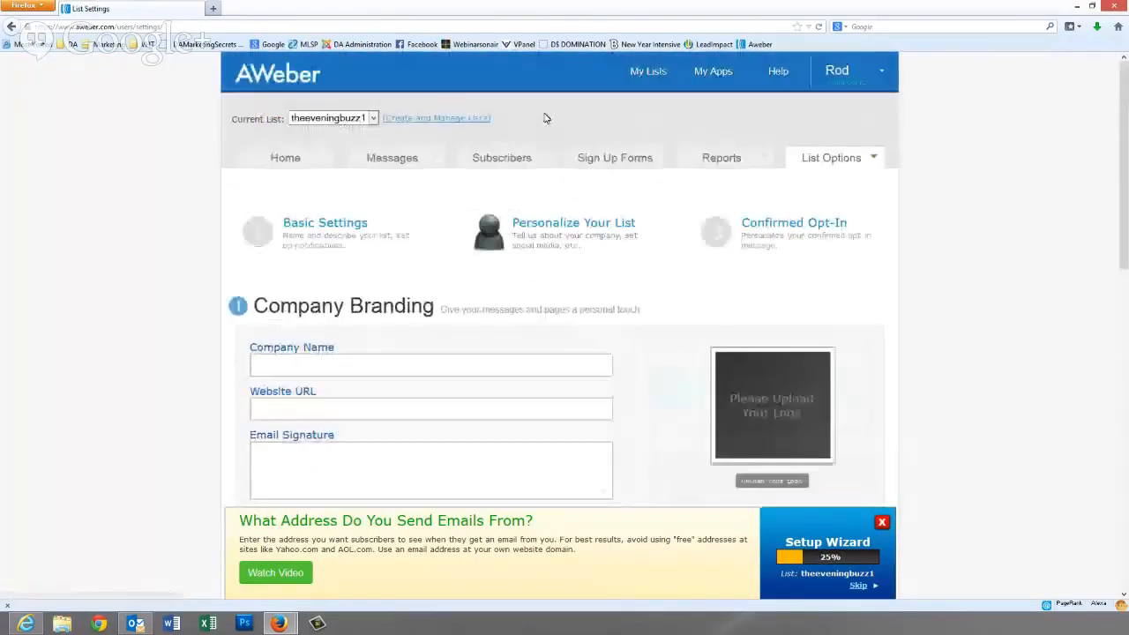
{"action": "left_click", "coordinate": [282, 363]}
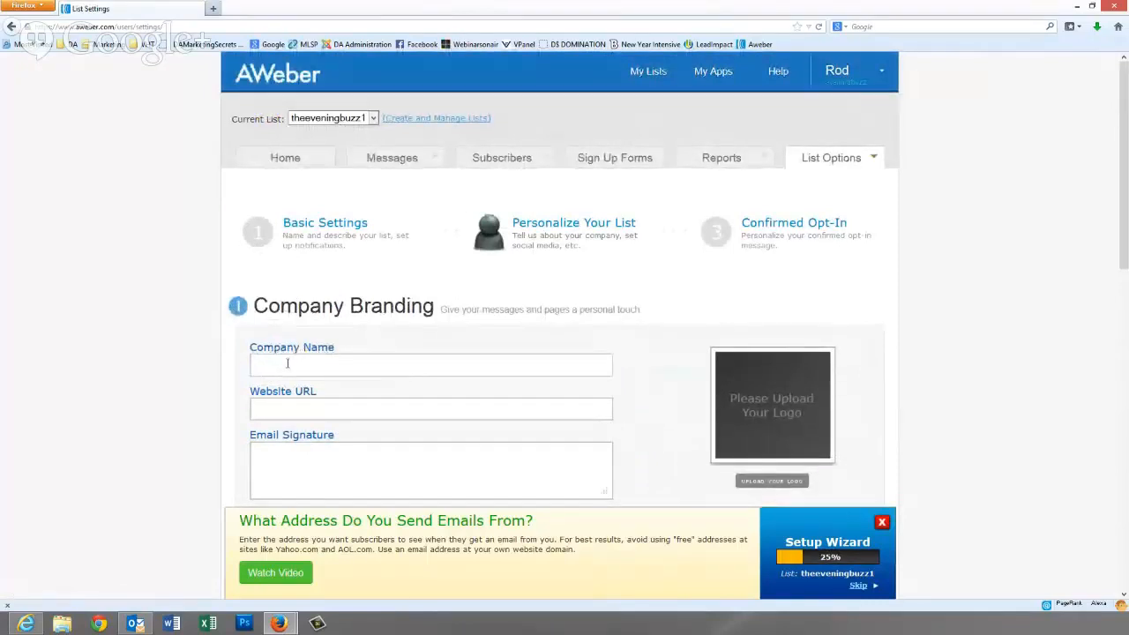
{"action": "type", "text": "The Evening Buzz"}
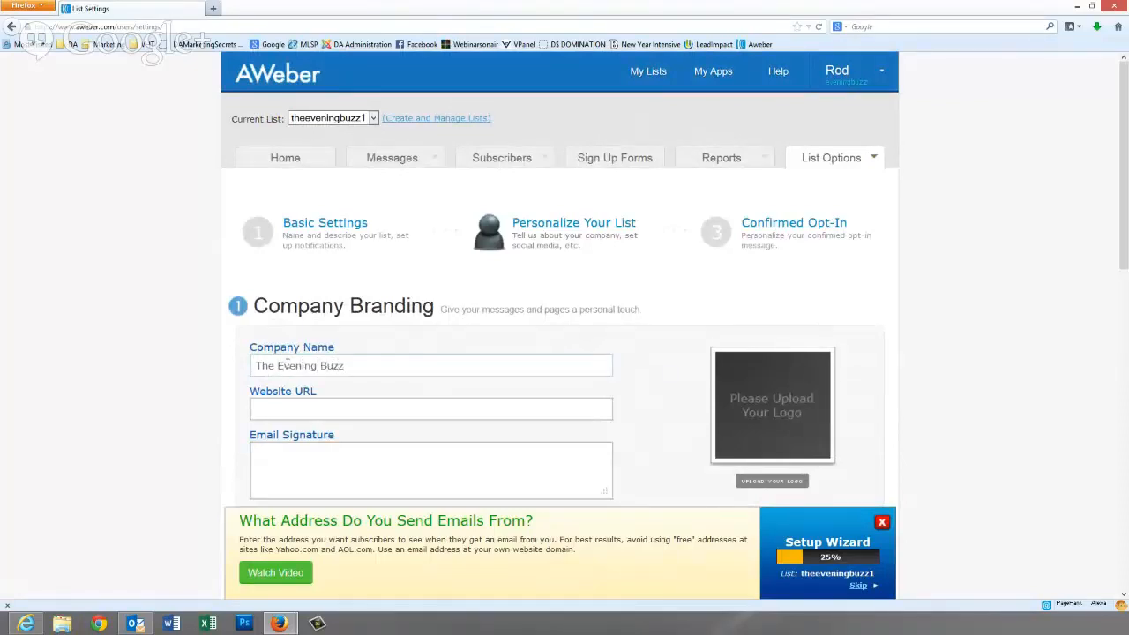
{"action": "type", "text": " Trailning"}
{"action": "key", "text": "Tab"}
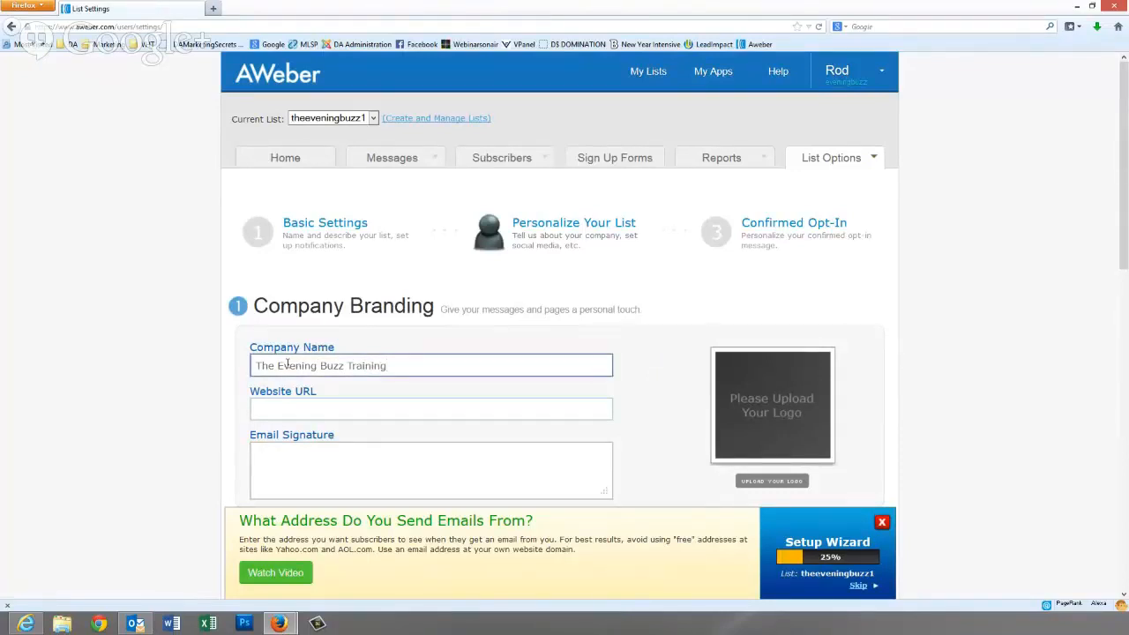
{"action": "type", "text": "http://theeveningbuzztraining.com"}
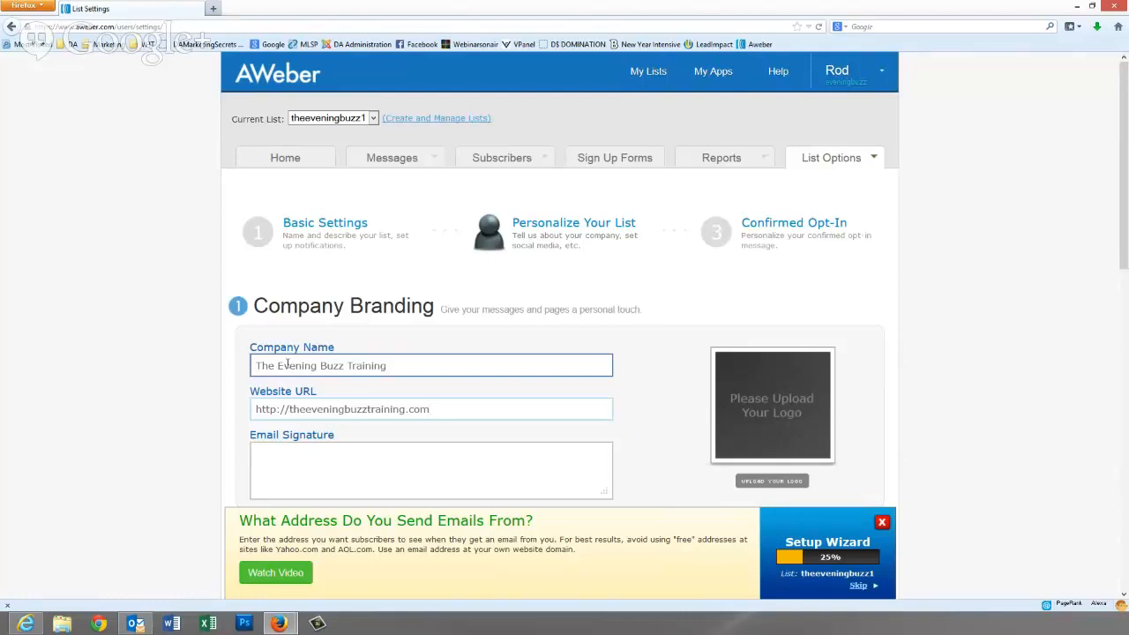
- Write an email signature with the sender's name, phone number, Facebook and YouTube links
{"action": "key", "text": "Tab"}
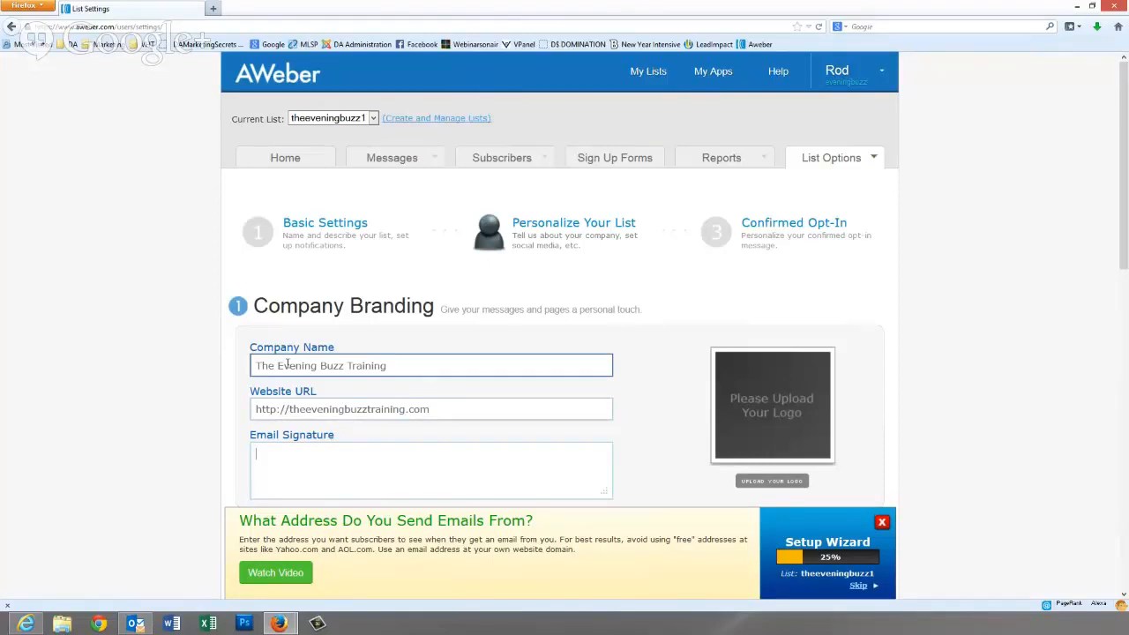
{"action": "type", "text": "Rod Davison"}
{"action": "key", "text": "Return"}
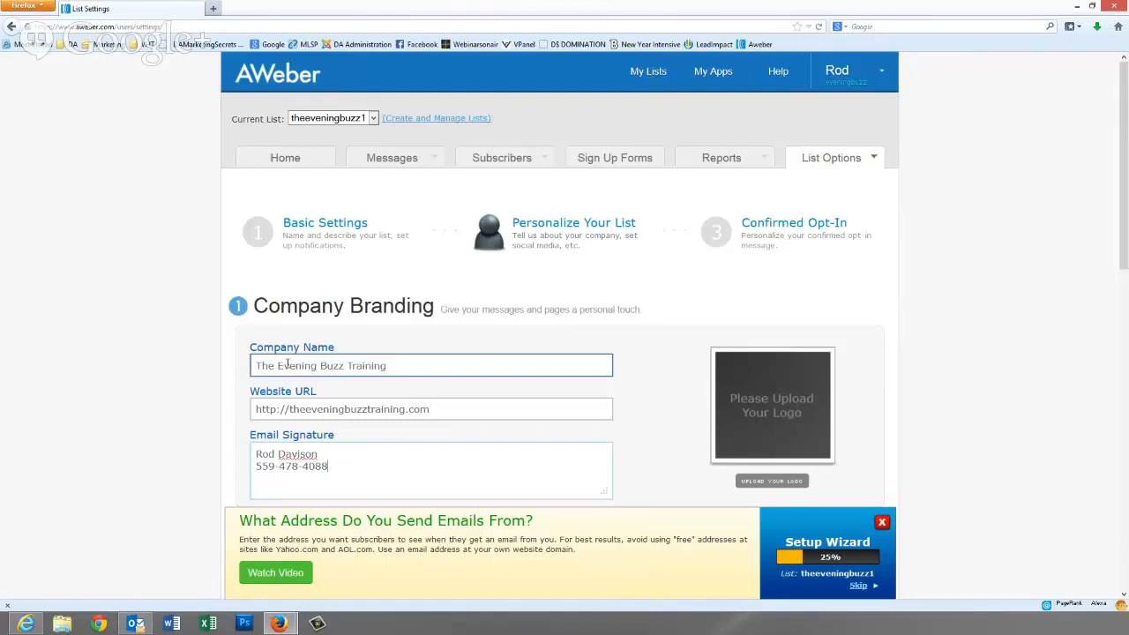
{"action": "key", "text": "Return"}
{"action": "key", "text": "Return"}
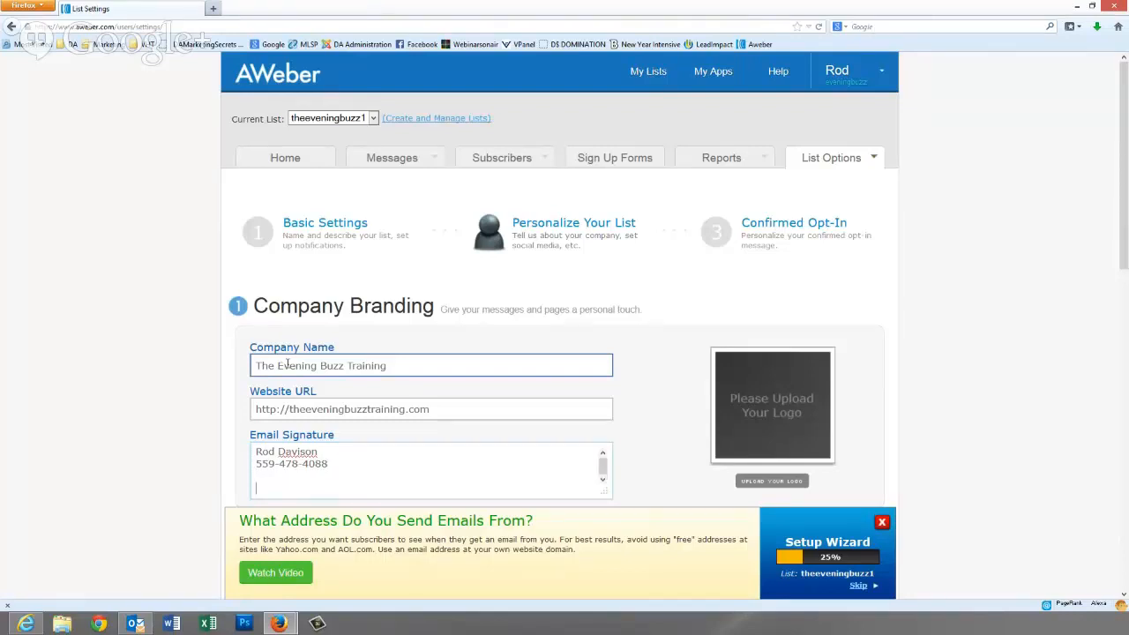
{"action": "type", "text": "Facebook: http://facebook.com"}
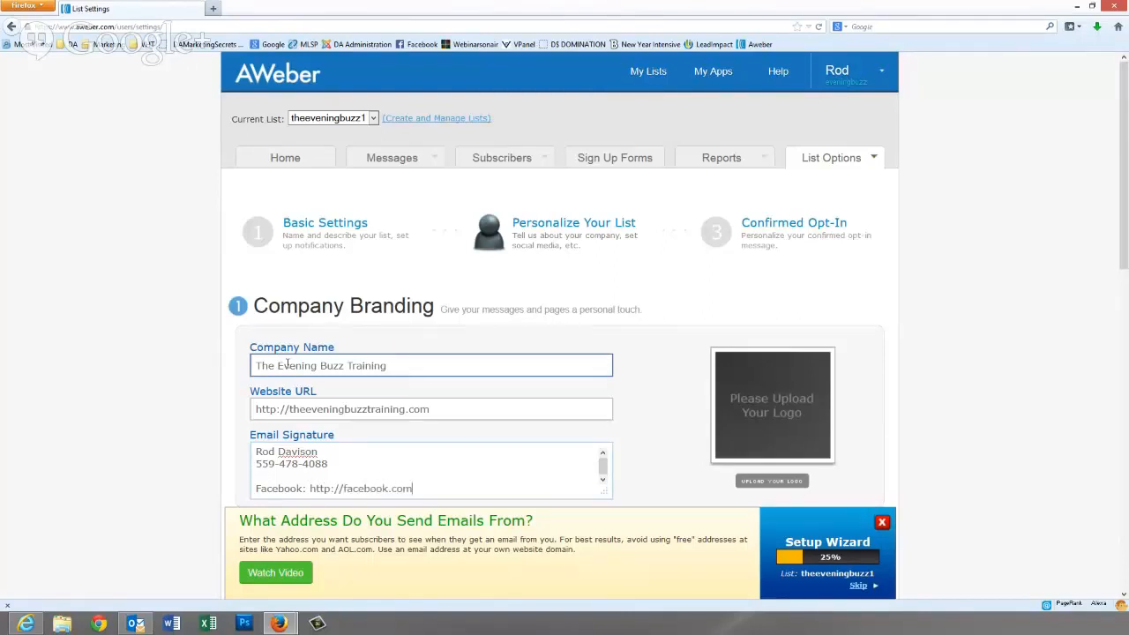
{"action": "type", "text": "/theeveningbuzz"}
{"action": "key", "text": "Return"}
{"action": "type", "text": "You"}
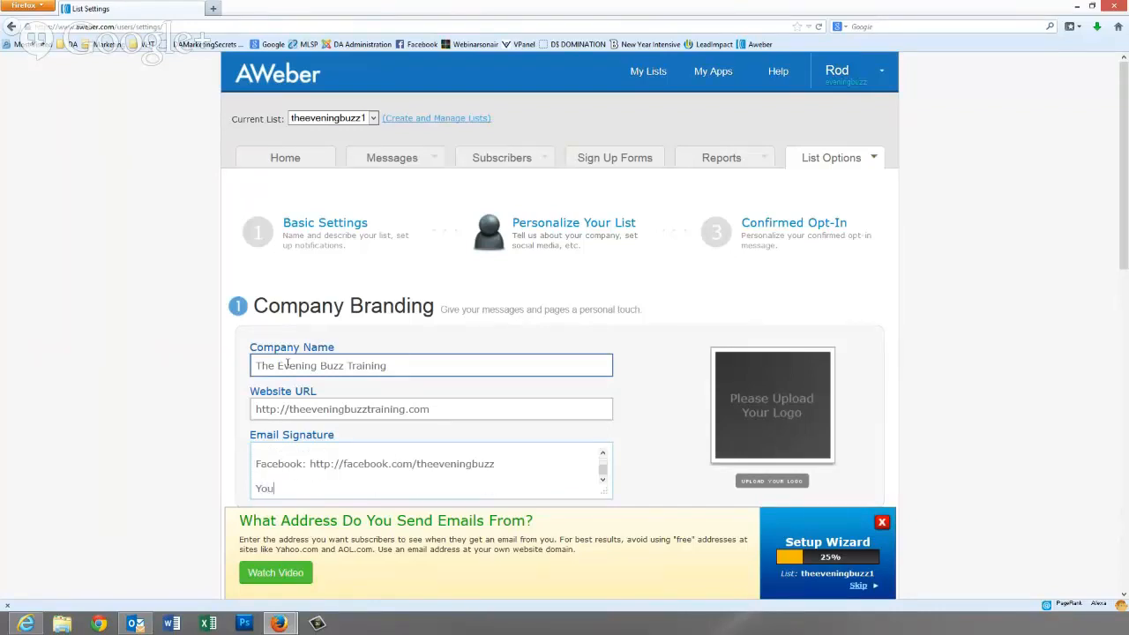
{"action": "type", "text": "tube: http://youtube"}
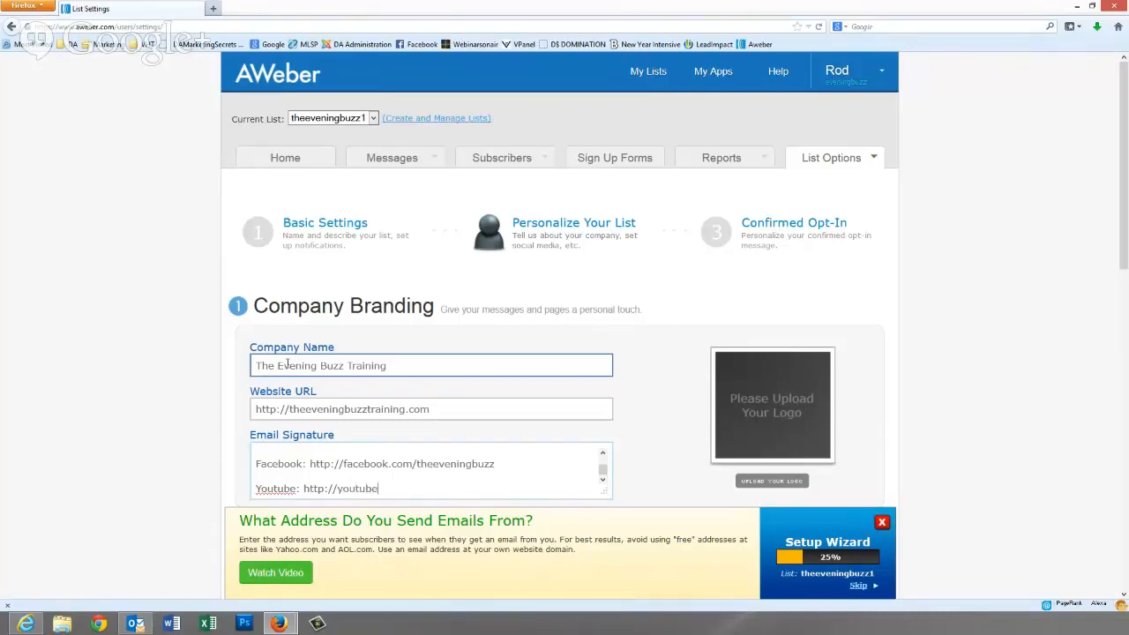
{"action": "type", "text": ".com/roddavisoninfo"}
- Add the contact e-mail address to the signature below the phone number
{"action": "scroll", "coordinate": [282, 366], "scroll_direction": "down", "scroll_amount": 3}
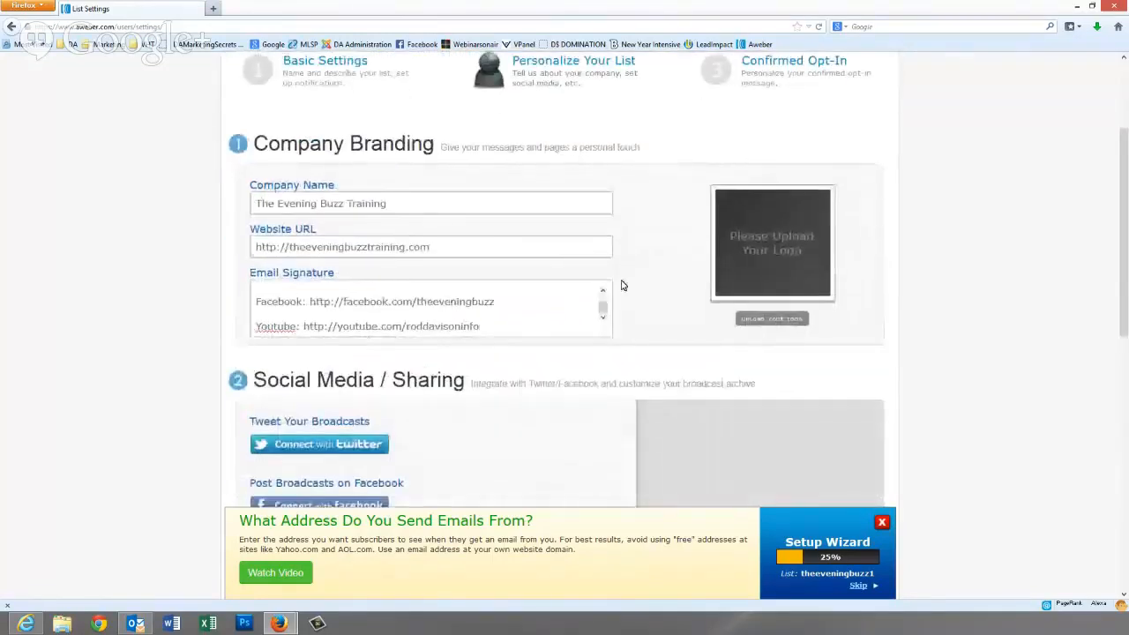
{"action": "scroll", "coordinate": [605, 297], "scroll_direction": "up", "scroll_amount": 1}
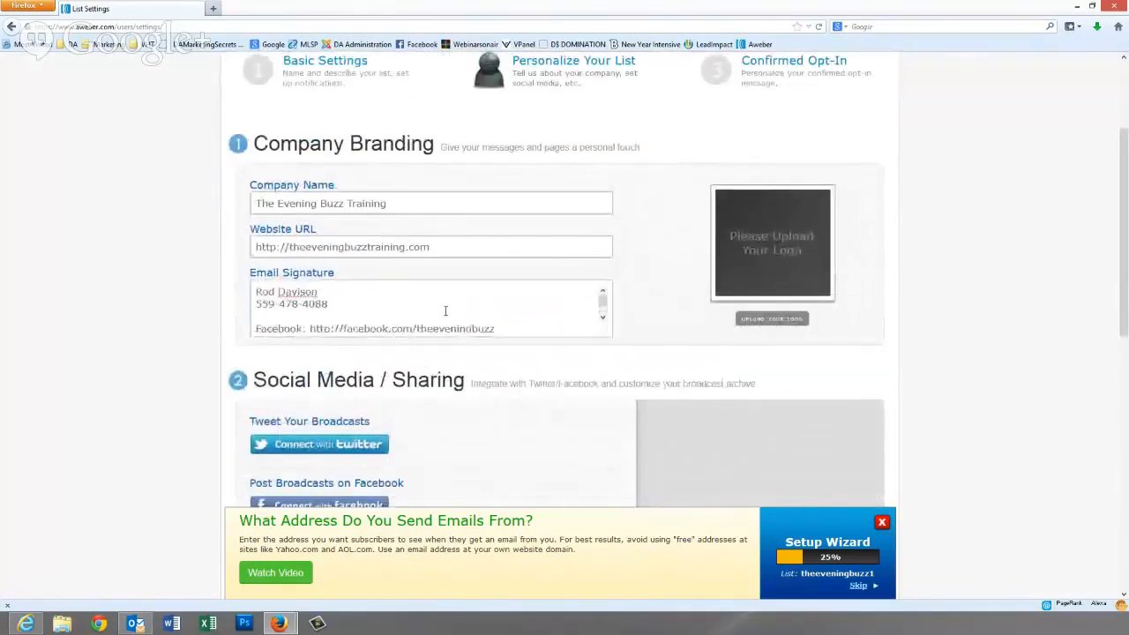
{"action": "left_click", "coordinate": [342, 305]}
{"action": "key", "text": "Return"}
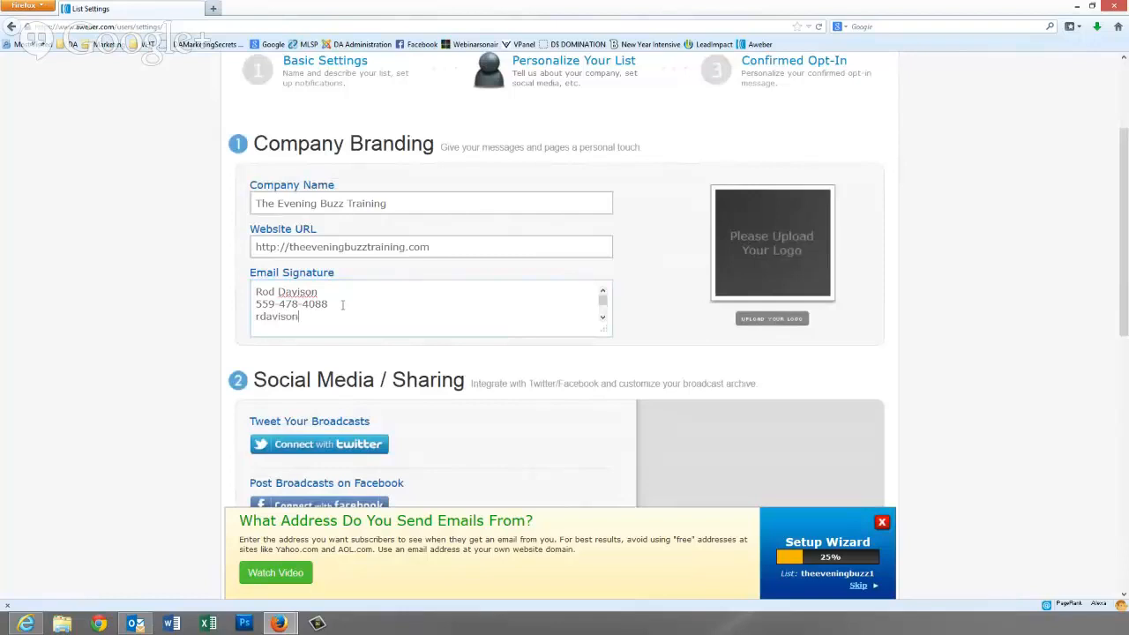
{"action": "scroll", "coordinate": [341, 284], "scroll_direction": "down", "scroll_amount": 3}
{"action": "scroll", "coordinate": [341, 284], "scroll_direction": "down", "scroll_amount": 2}
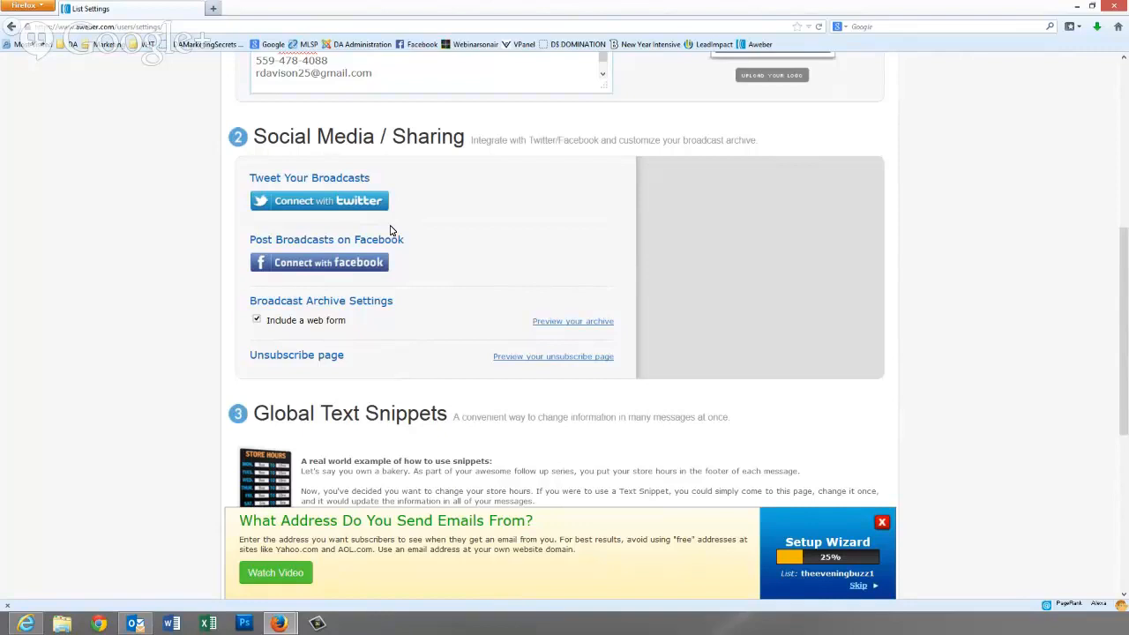
- Turn off 'Include a web form' for the broadcast archive and save the personalization settings
{"action": "scroll", "coordinate": [467, 293], "scroll_direction": "down", "scroll_amount": 2}
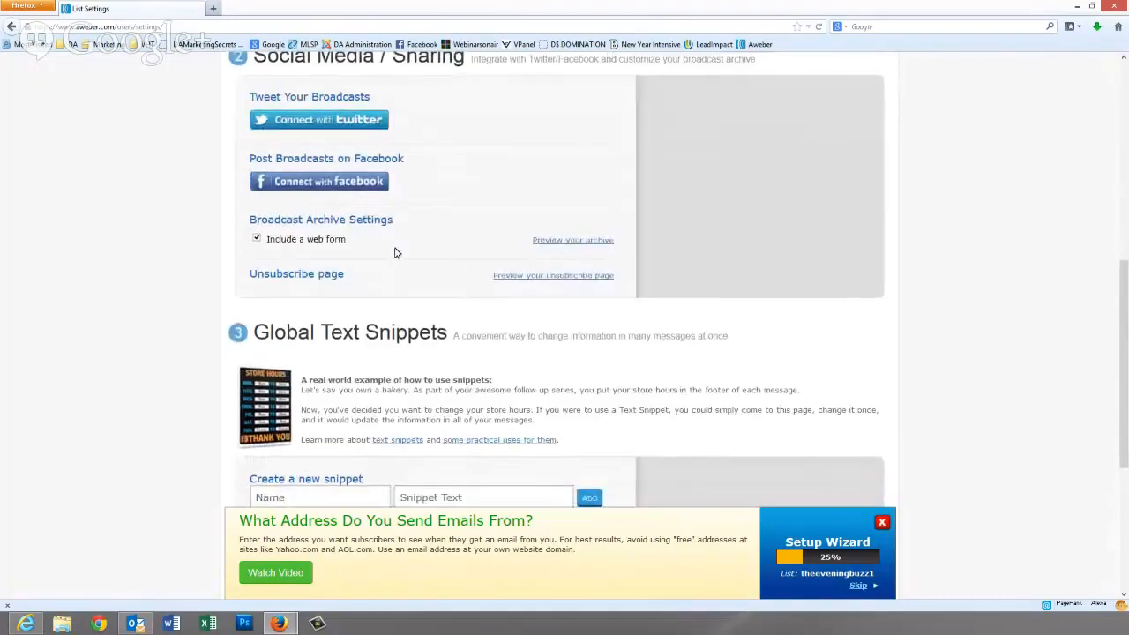
{"action": "left_click", "coordinate": [256, 238]}
{"action": "scroll", "coordinate": [362, 338], "scroll_direction": "down", "scroll_amount": 3}
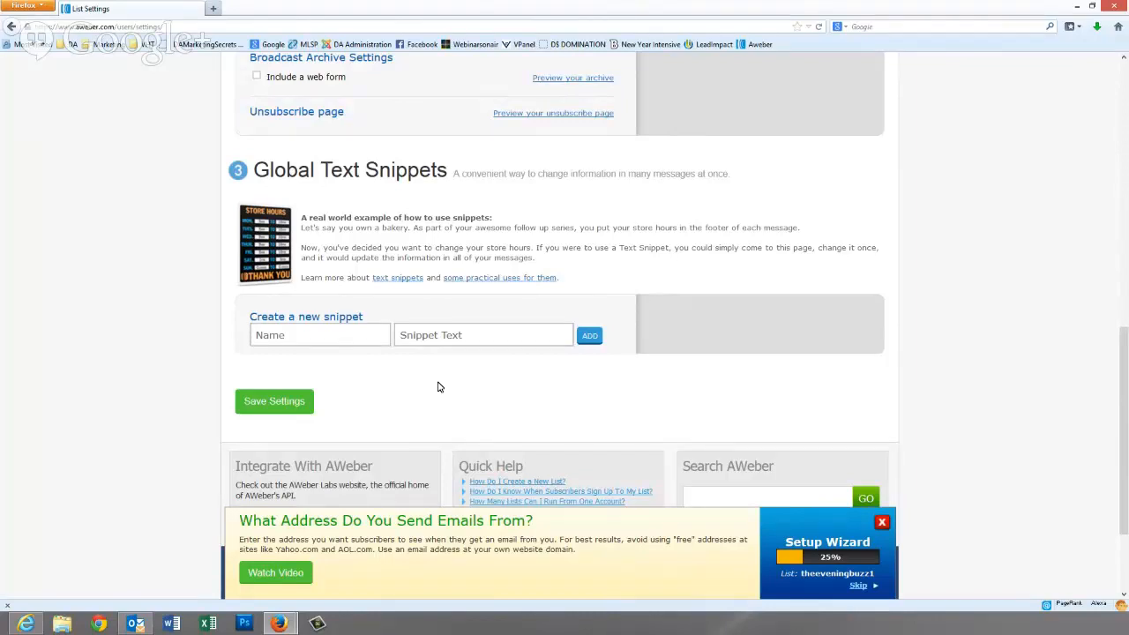
{"action": "left_click", "coordinate": [308, 333]}
{"action": "left_click", "coordinate": [292, 403]}
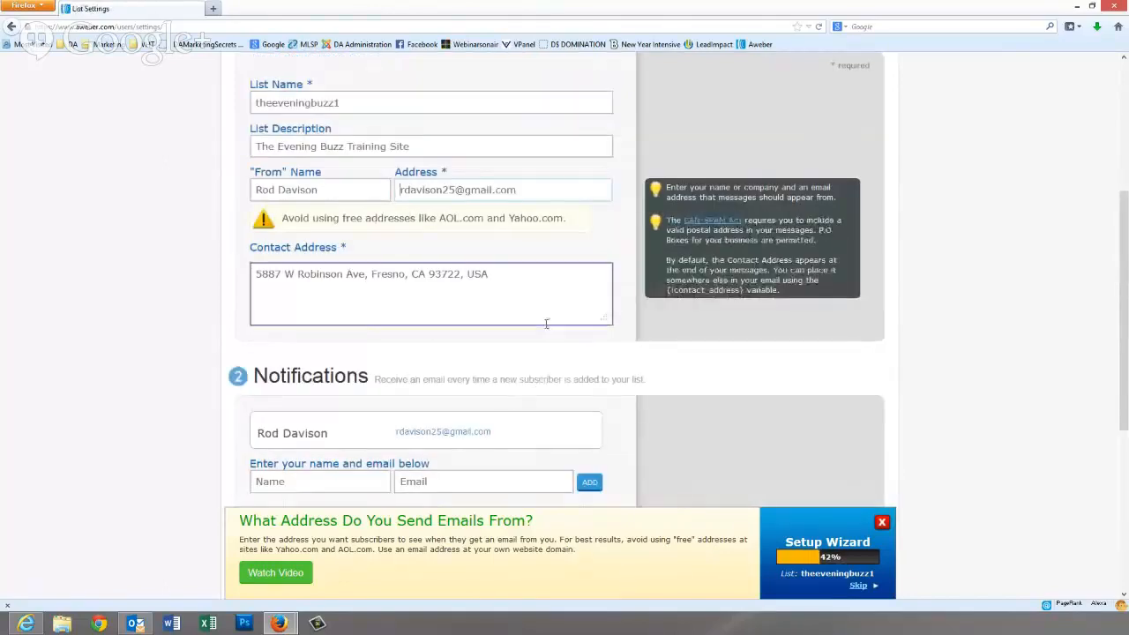
- Move on to the Confirmed Opt-In setup step
{"action": "scroll", "coordinate": [547, 332], "scroll_direction": "down", "scroll_amount": 1}
{"action": "scroll", "coordinate": [546, 334], "scroll_direction": "up", "scroll_amount": 6}
{"action": "scroll", "coordinate": [547, 335], "scroll_direction": "up", "scroll_amount": 1}
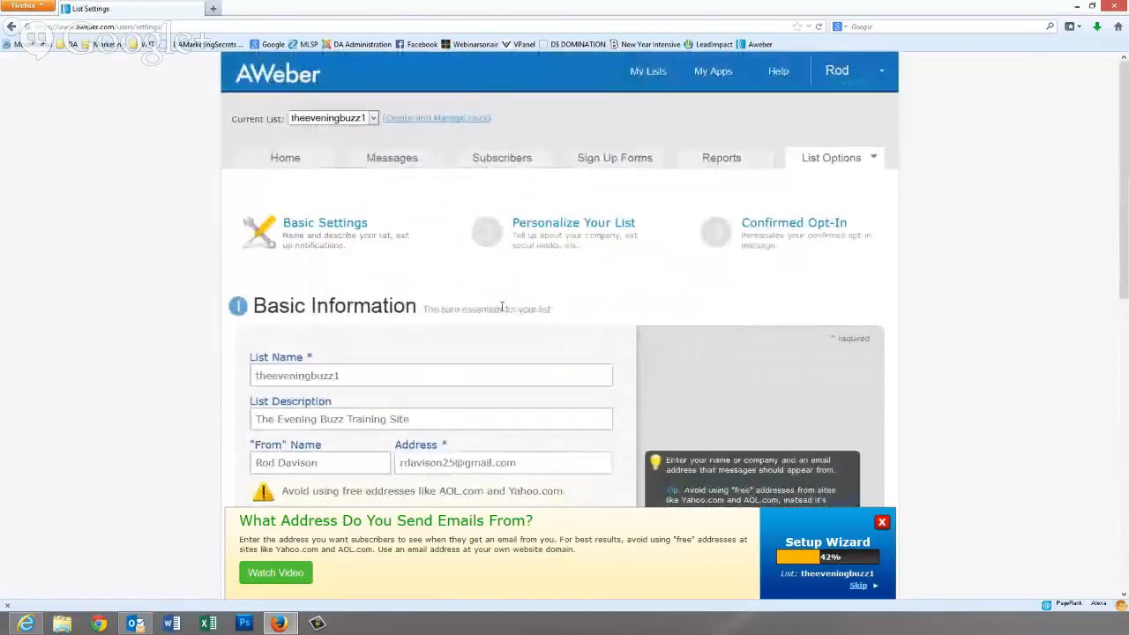
{"action": "scroll", "coordinate": [501, 307], "scroll_direction": "down", "scroll_amount": 5}
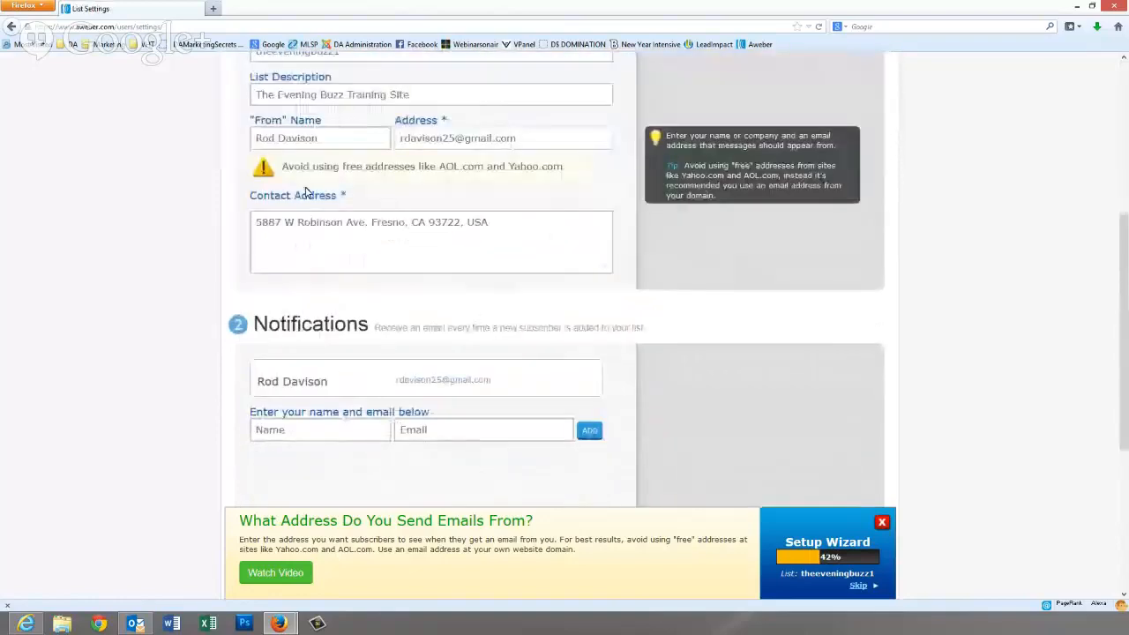
{"action": "scroll", "coordinate": [381, 347], "scroll_direction": "down", "scroll_amount": 5}
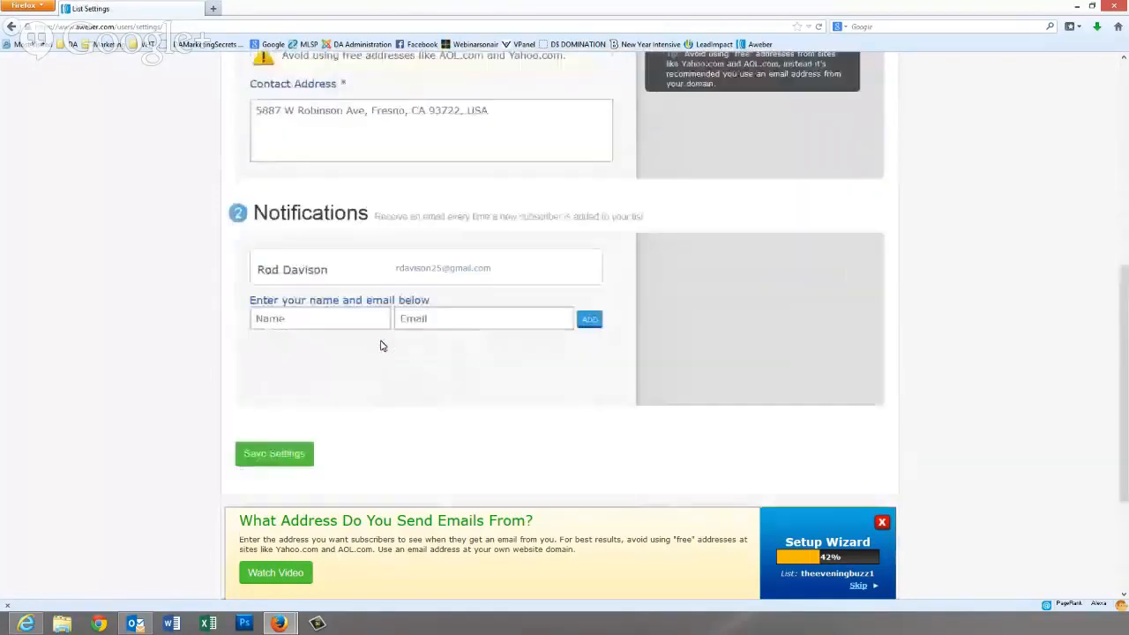
{"action": "scroll", "coordinate": [381, 346], "scroll_direction": "up", "scroll_amount": 6}
{"action": "scroll", "coordinate": [381, 345], "scroll_direction": "up", "scroll_amount": 3}
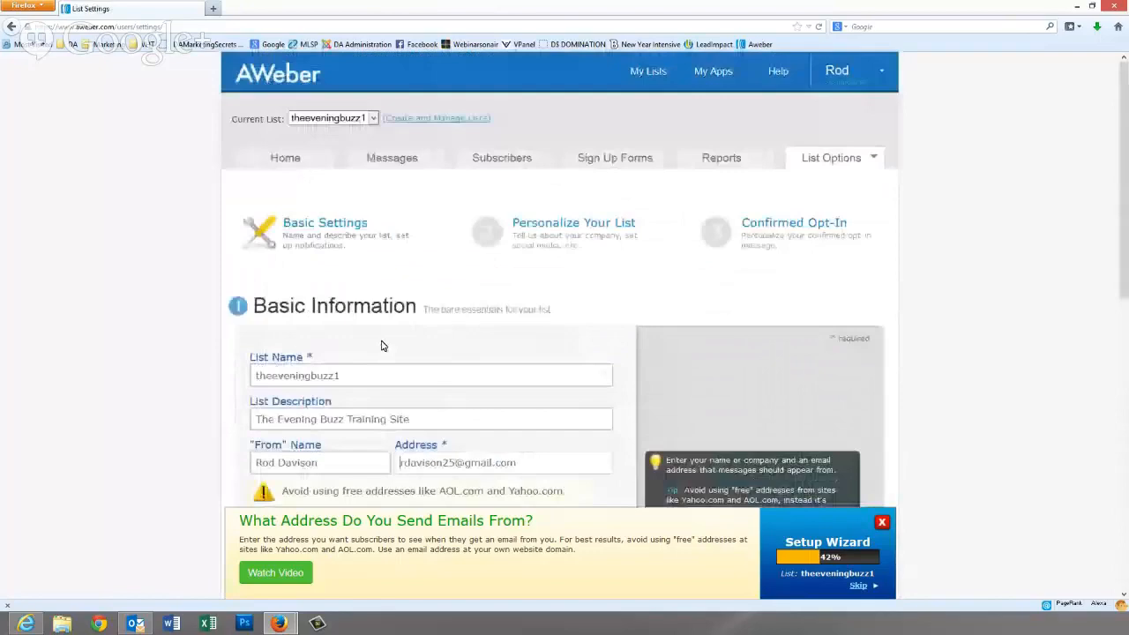
{"action": "left_click", "coordinate": [774, 223]}
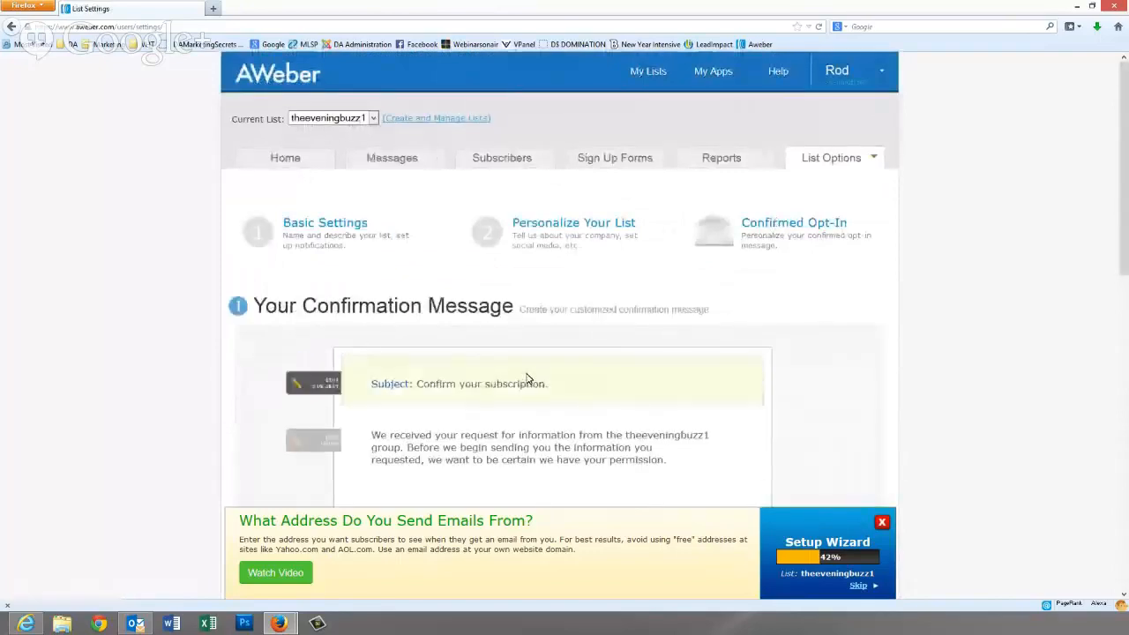
- Switch Require Opt-In on Web Forms to OFF and confirm the change
{"action": "scroll", "coordinate": [527, 378], "scroll_direction": "down", "scroll_amount": 2}
{"action": "scroll", "coordinate": [527, 378], "scroll_direction": "down", "scroll_amount": 3}
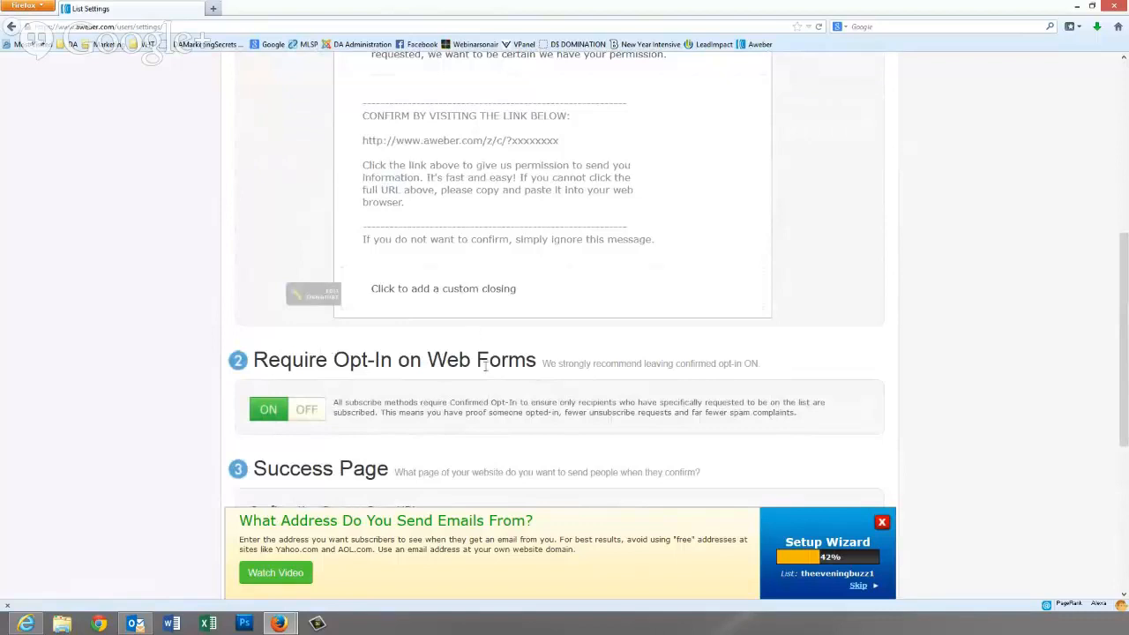
{"action": "left_click", "coordinate": [311, 410]}
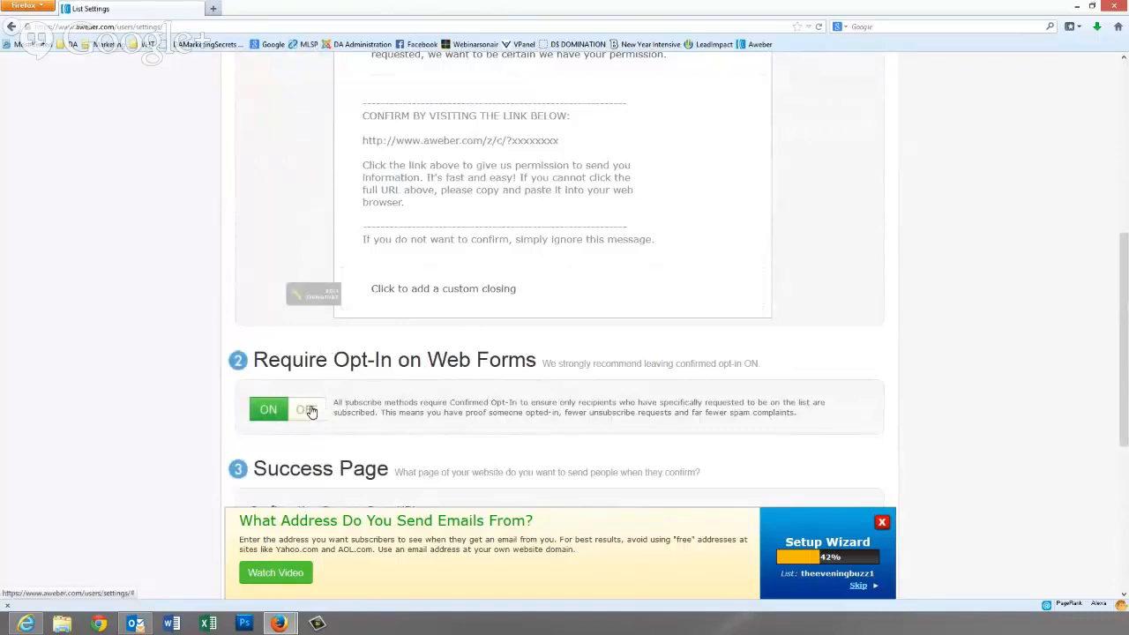
{"action": "left_click", "coordinate": [423, 411]}
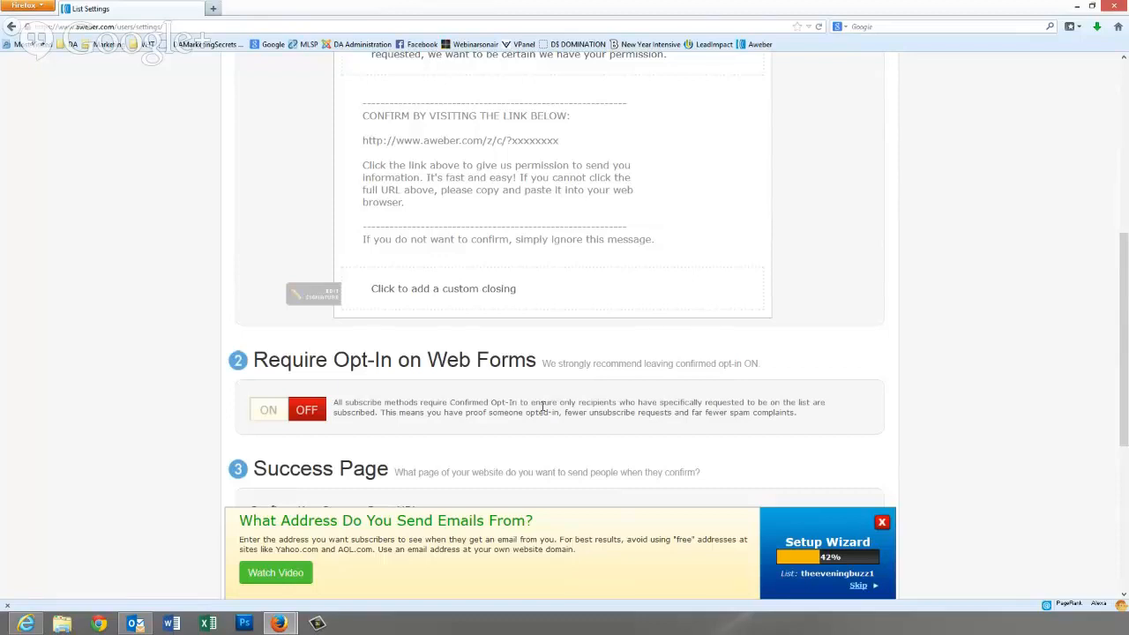
- Leave the Confirmation Success Page URL empty and save the opt-in settings
{"action": "scroll", "coordinate": [556, 390], "scroll_direction": "down", "scroll_amount": 5}
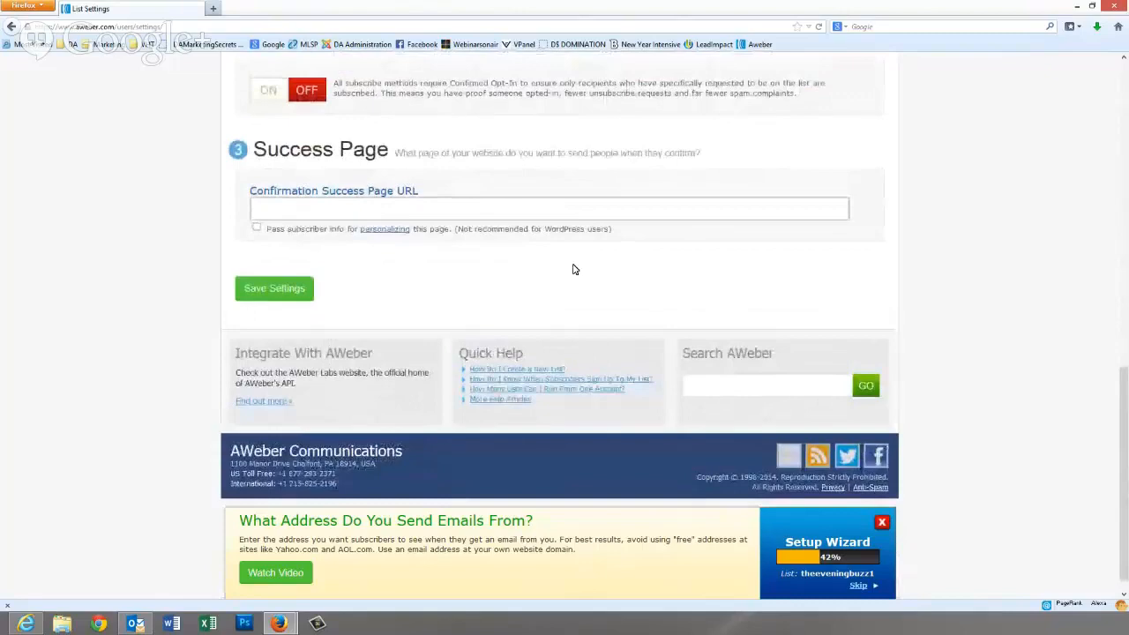
{"action": "scroll", "coordinate": [434, 305], "scroll_direction": "up", "scroll_amount": 10}
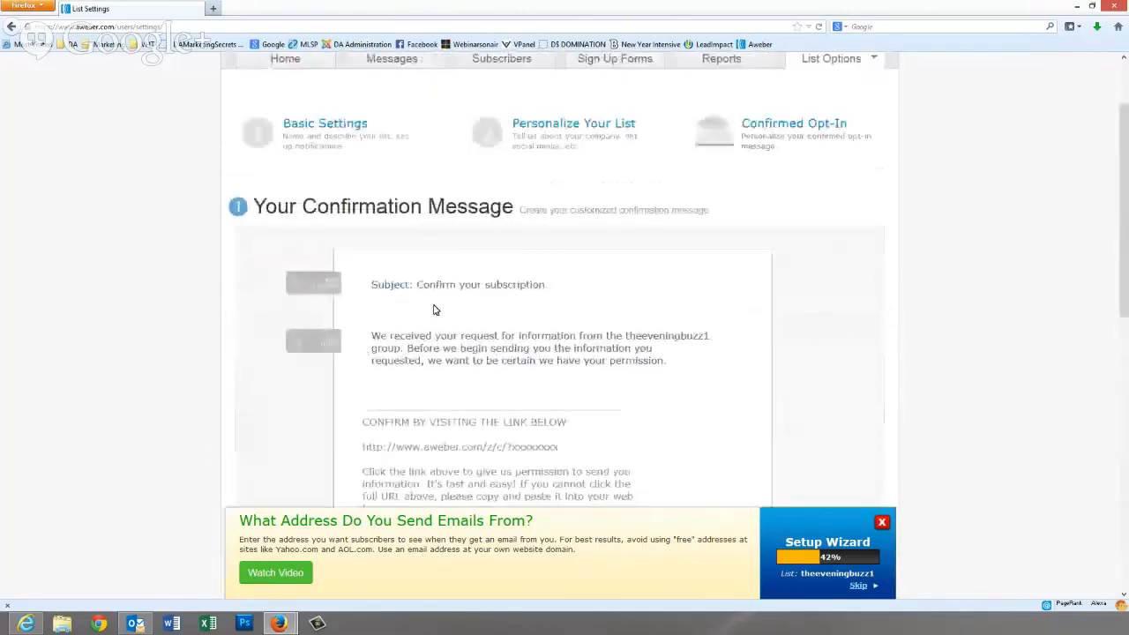
{"action": "scroll", "coordinate": [434, 305], "scroll_direction": "down", "scroll_amount": 8}
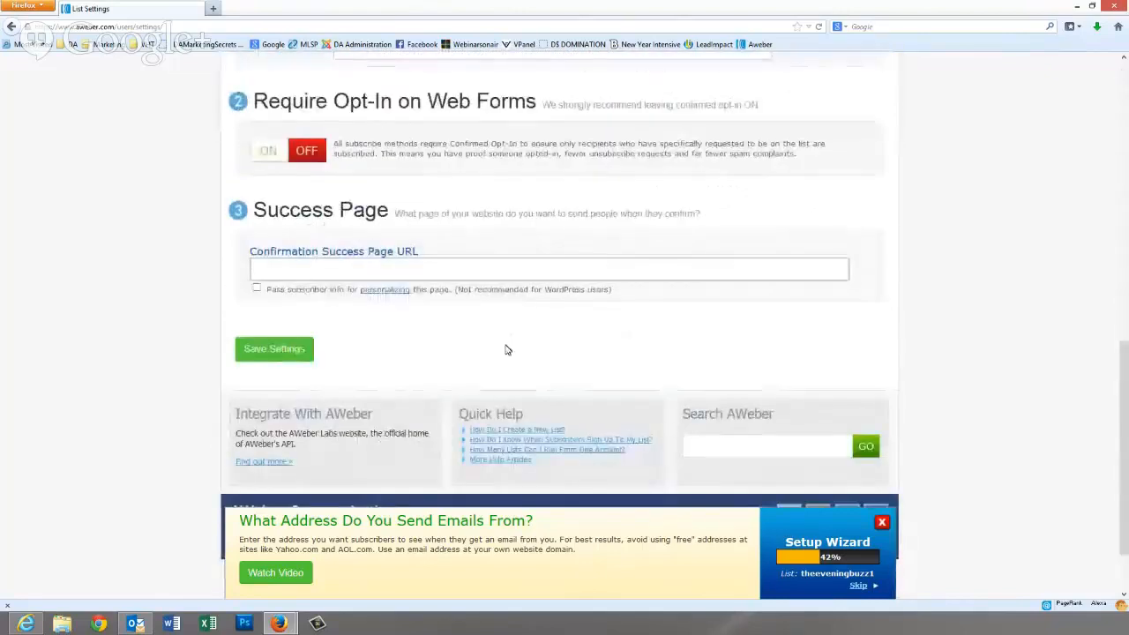
{"action": "scroll", "coordinate": [498, 344], "scroll_direction": "up", "scroll_amount": 1}
{"action": "scroll", "coordinate": [497, 343], "scroll_direction": "up", "scroll_amount": 5}
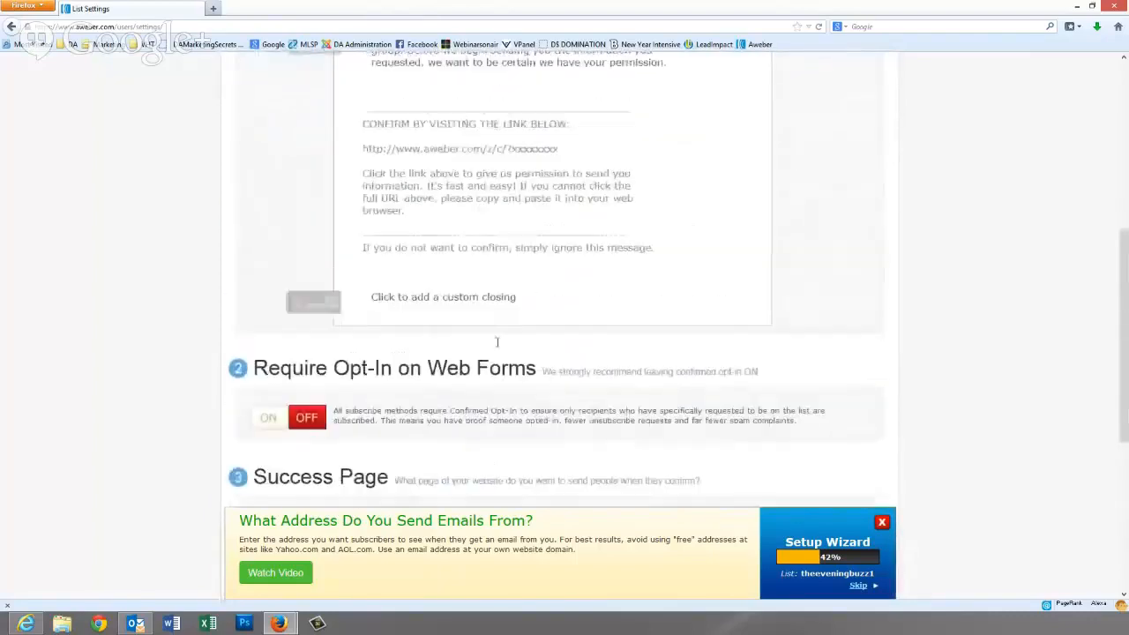
{"action": "scroll", "coordinate": [497, 343], "scroll_direction": "up", "scroll_amount": 2}
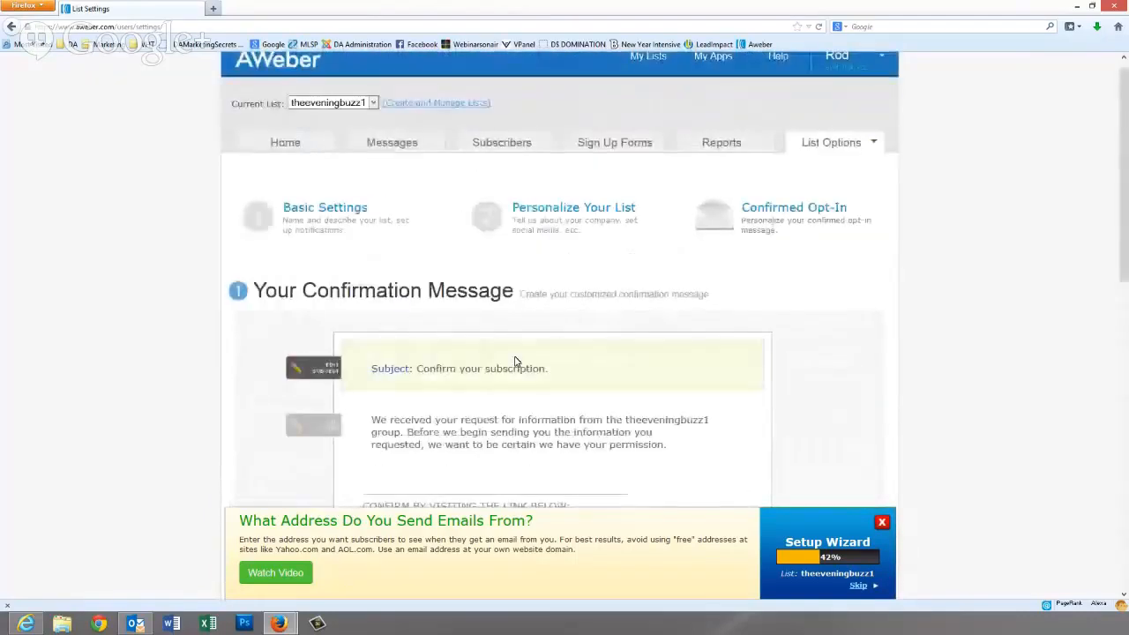
{"action": "scroll", "coordinate": [512, 370], "scroll_direction": "down", "scroll_amount": 2}
{"action": "scroll", "coordinate": [512, 371], "scroll_direction": "down", "scroll_amount": 1}
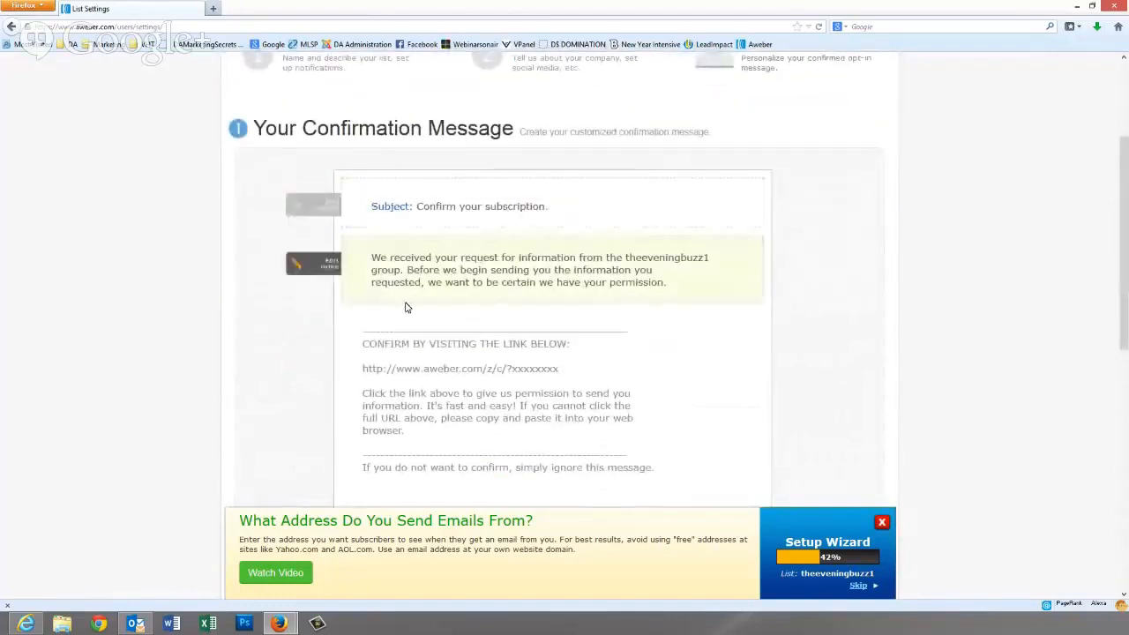
{"action": "scroll", "coordinate": [565, 411], "scroll_direction": "down", "scroll_amount": 3}
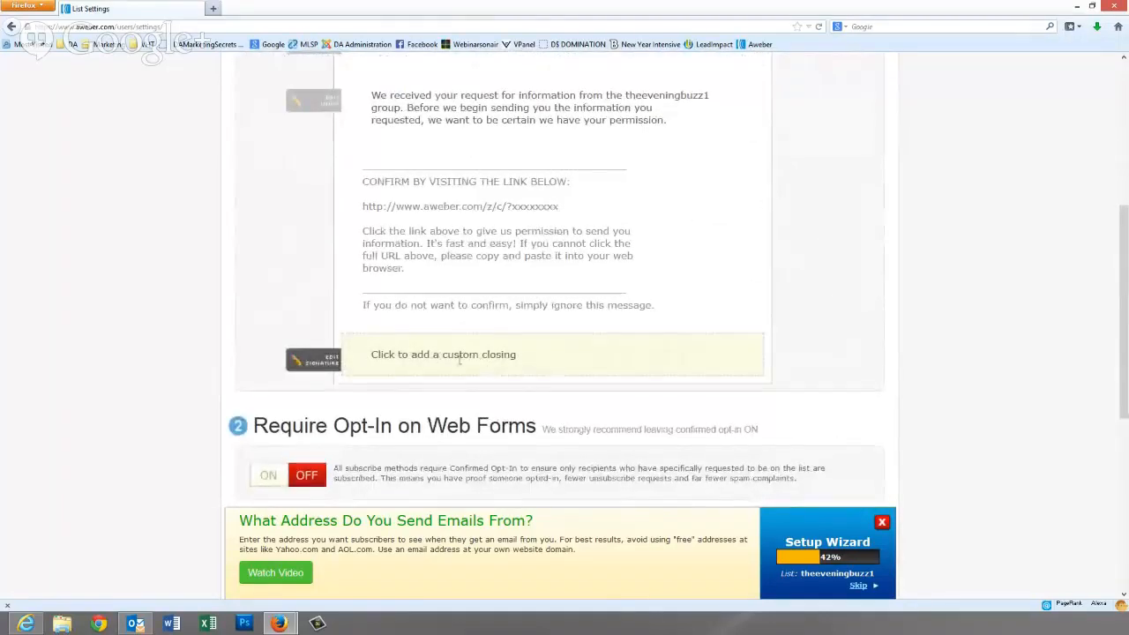
{"action": "scroll", "coordinate": [466, 358], "scroll_direction": "down", "scroll_amount": 3}
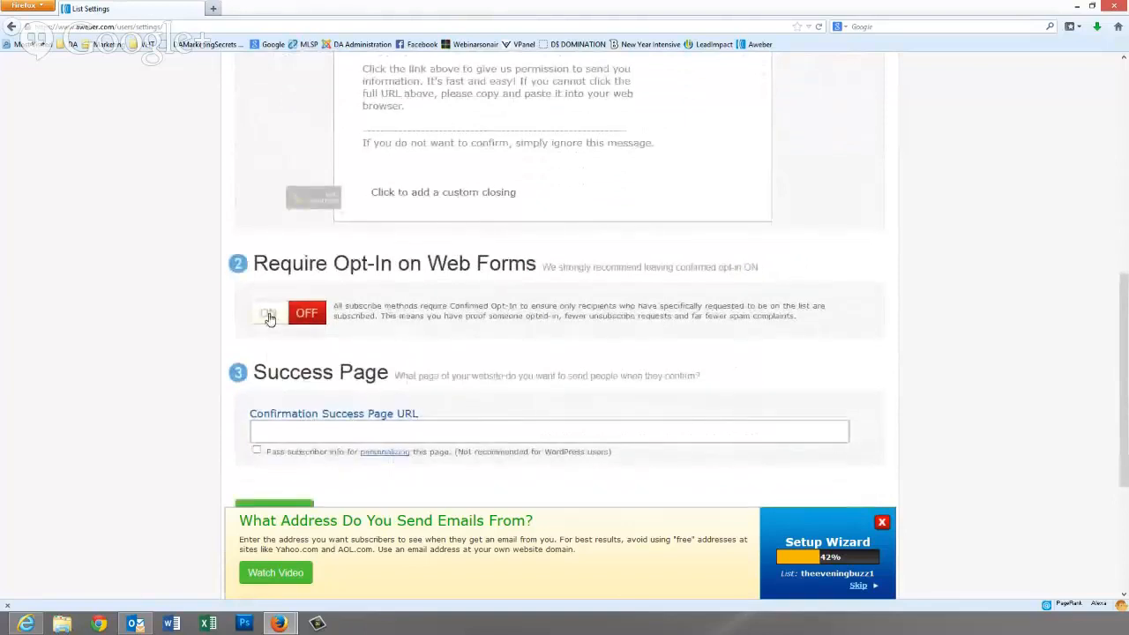
{"action": "scroll", "coordinate": [328, 422], "scroll_direction": "down", "scroll_amount": 2}
{"action": "left_click", "coordinate": [321, 347]}
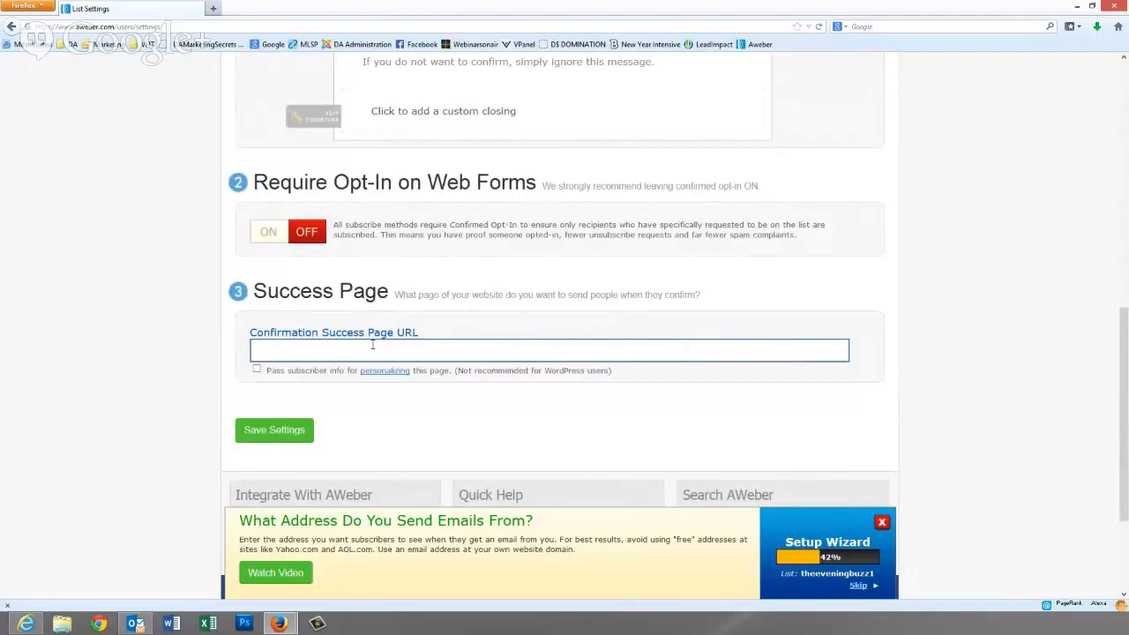
{"action": "scroll", "coordinate": [348, 345], "scroll_direction": "down", "scroll_amount": 3}
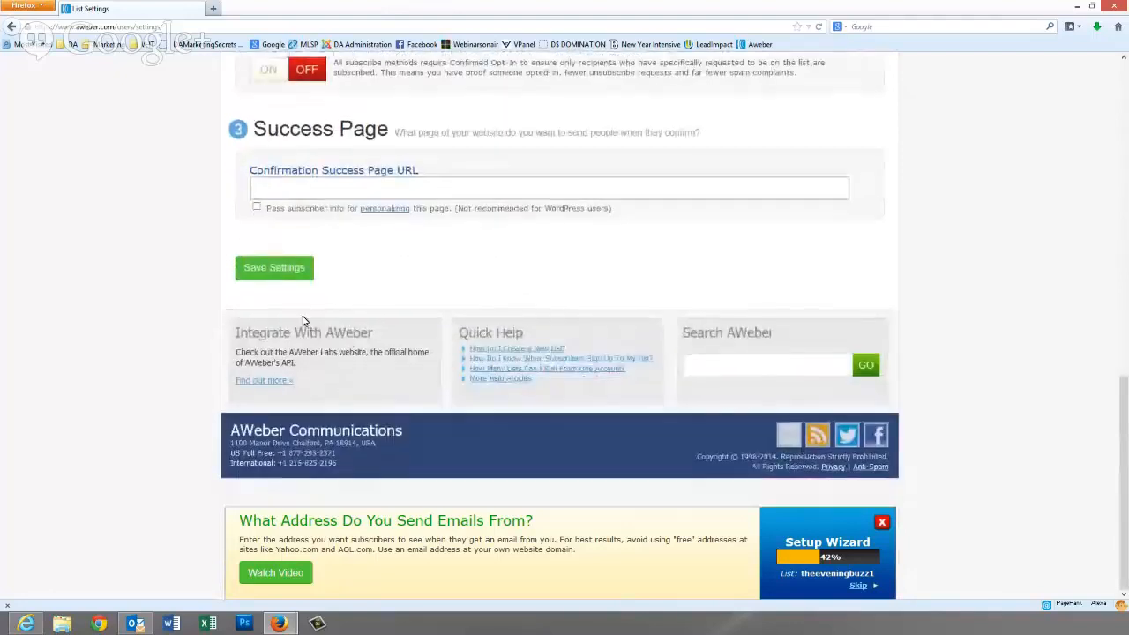
{"action": "left_click", "coordinate": [284, 276]}
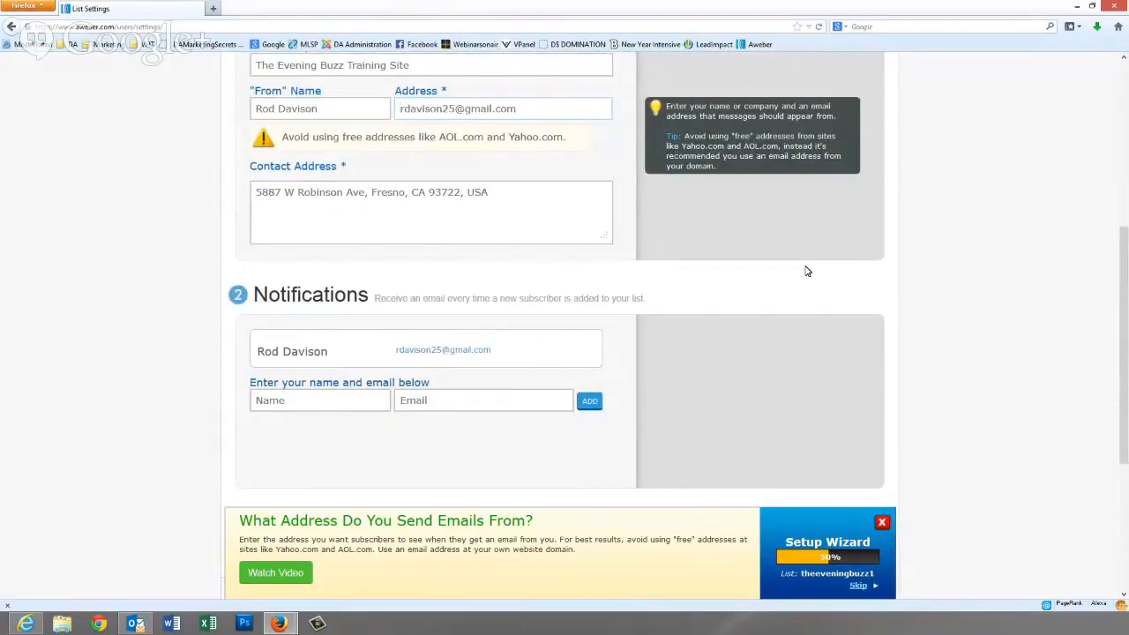
- Keep theeveningbuzz1 as the current list and go to Sign Up Forms
{"action": "scroll", "coordinate": [419, 391], "scroll_direction": "down", "scroll_amount": 2}
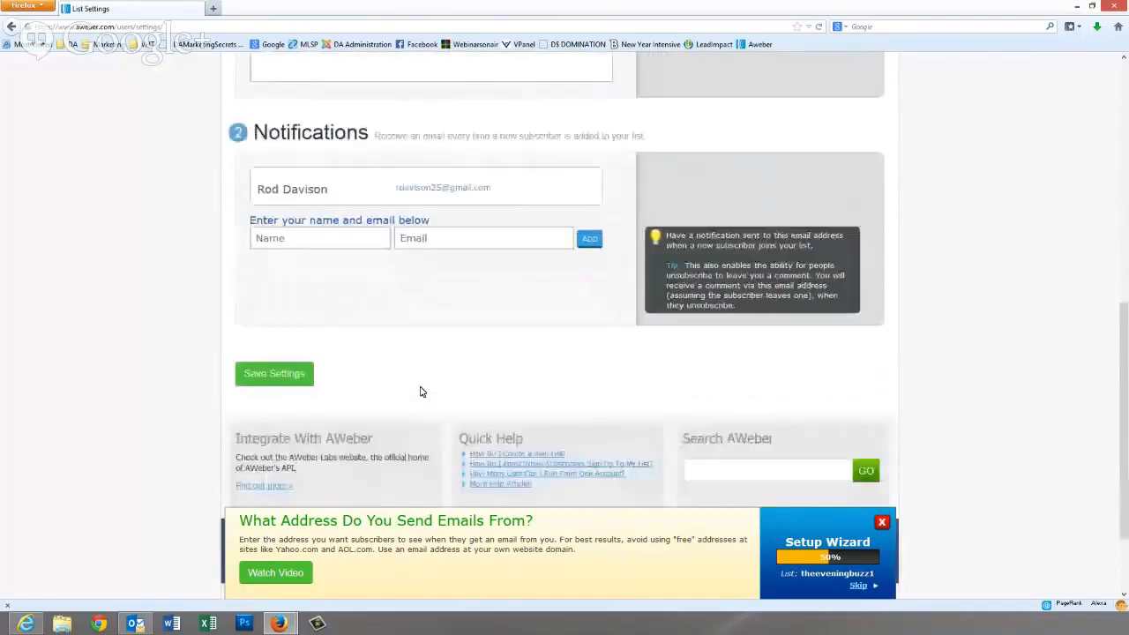
{"action": "scroll", "coordinate": [420, 392], "scroll_direction": "up", "scroll_amount": 5}
{"action": "scroll", "coordinate": [420, 392], "scroll_direction": "up", "scroll_amount": 2}
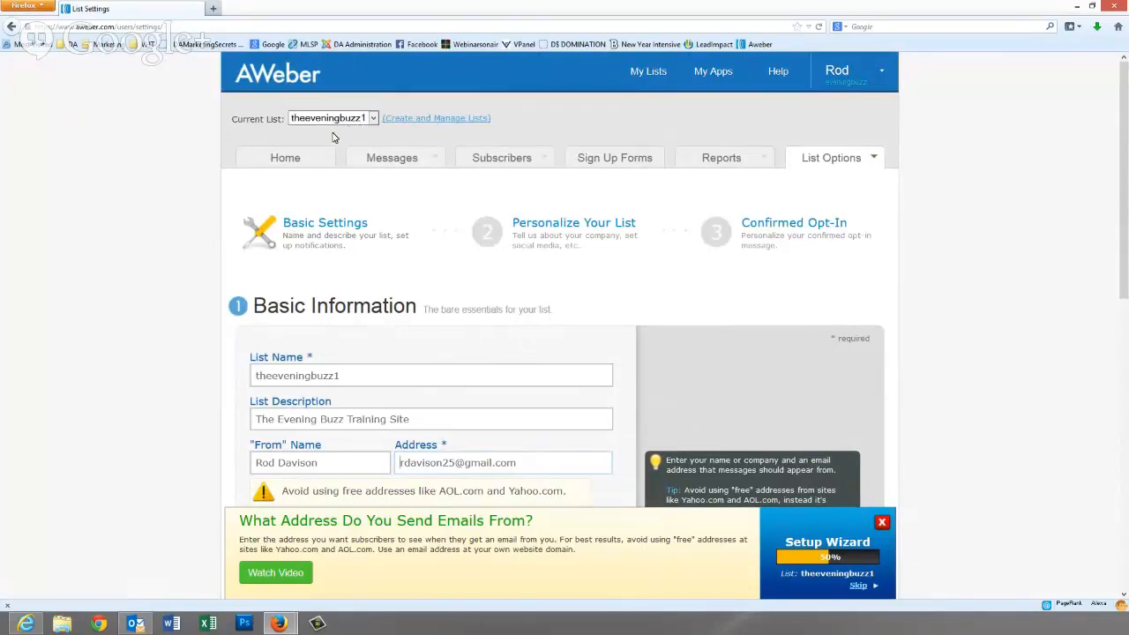
{"action": "left_click", "coordinate": [374, 119]}
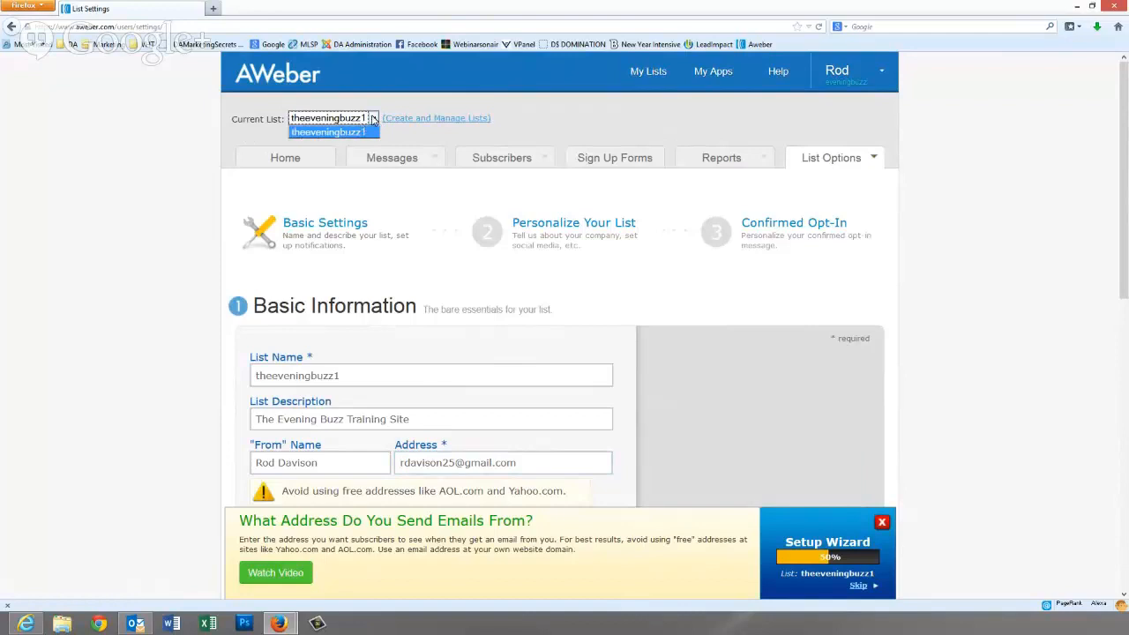
{"action": "left_click", "coordinate": [376, 120]}
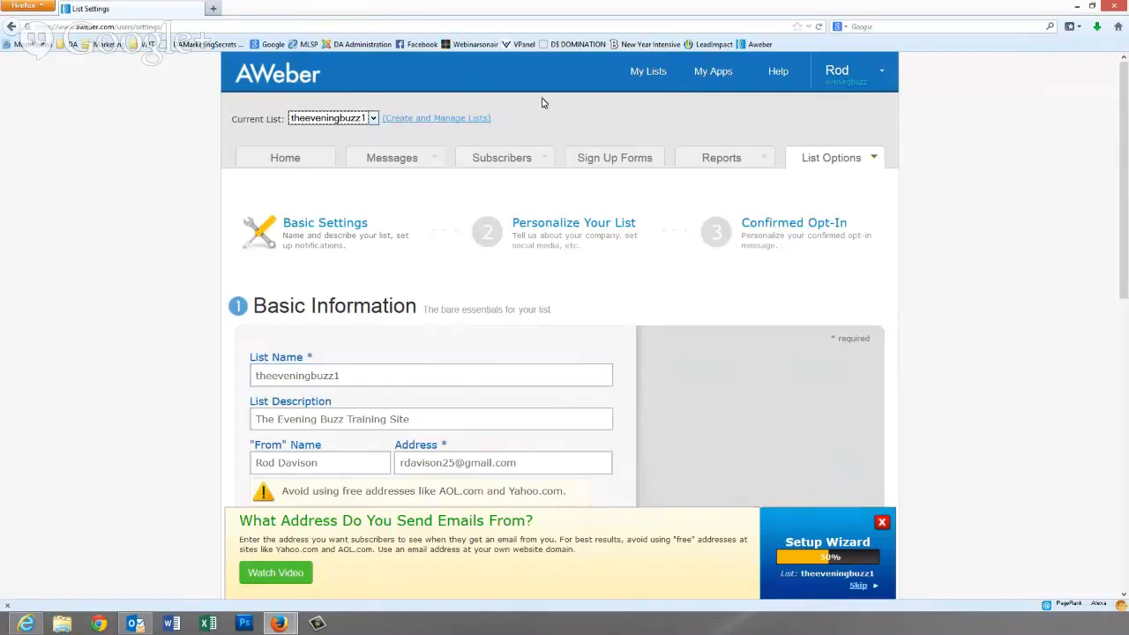
{"action": "left_click", "coordinate": [613, 159]}
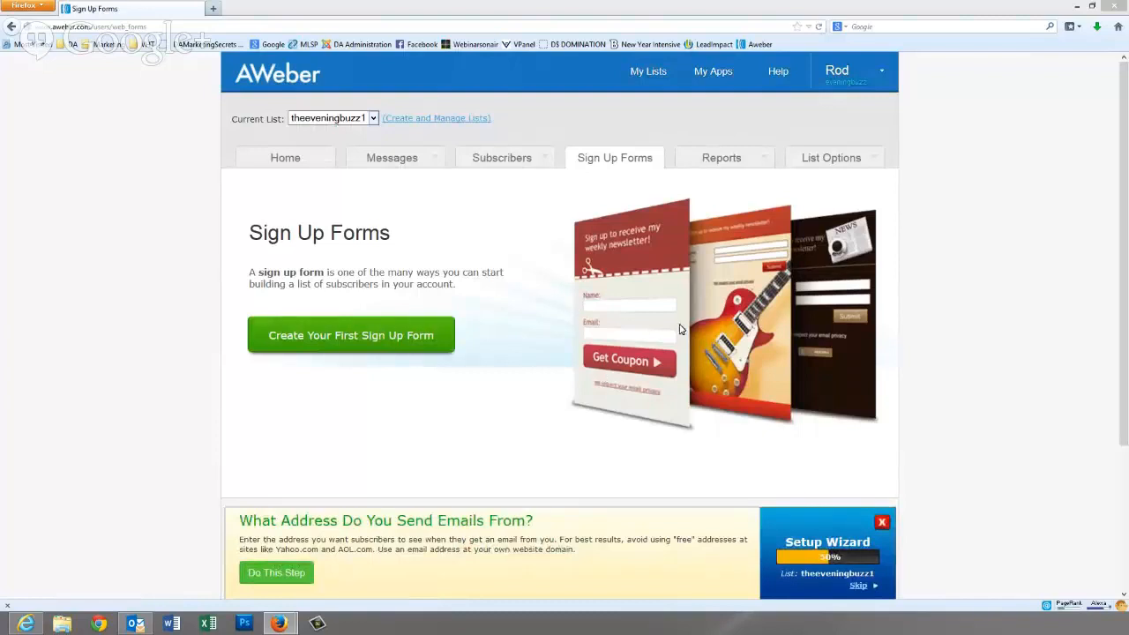
- Start the first sign-up form and review its width-225 in-line Name and Email preview
{"action": "left_click", "coordinate": [332, 341]}
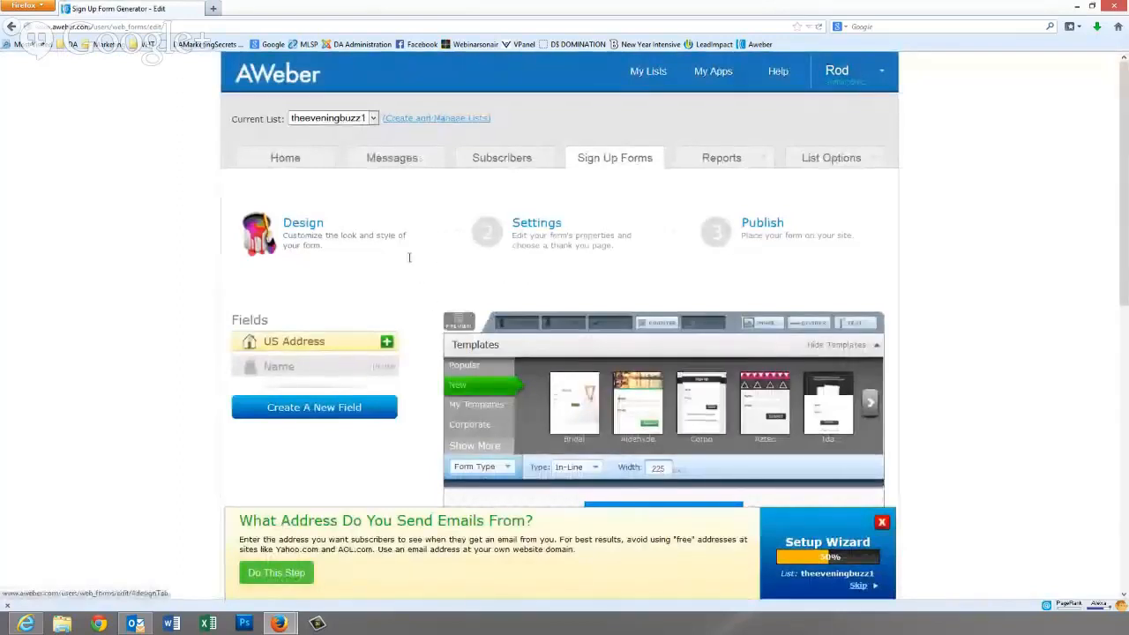
{"action": "scroll", "coordinate": [416, 287], "scroll_direction": "down", "scroll_amount": 2}
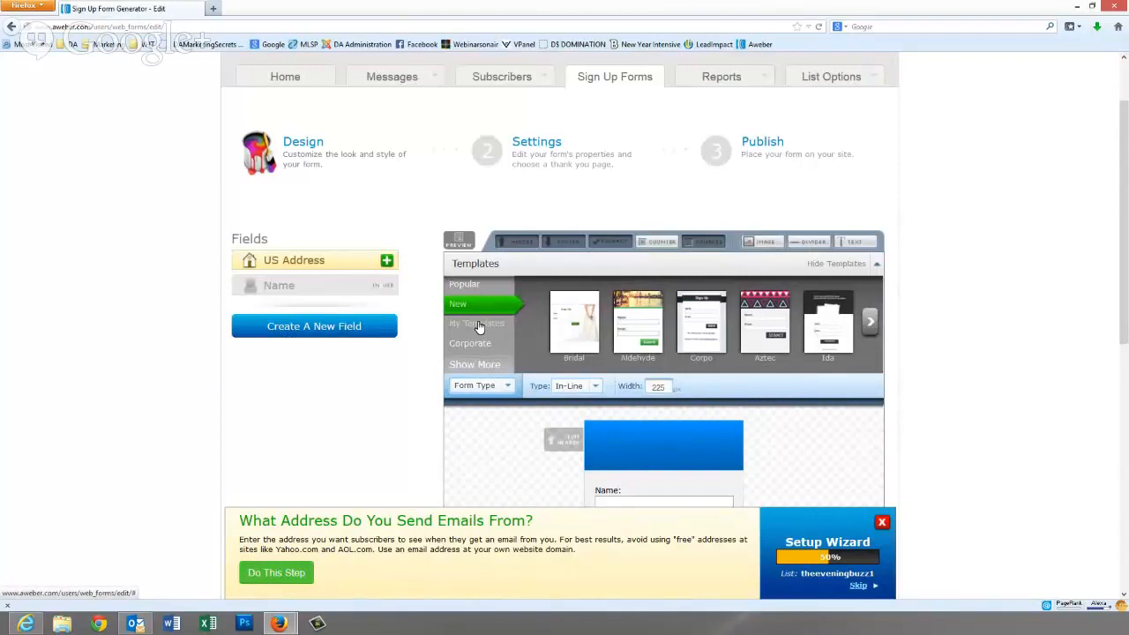
{"action": "scroll", "coordinate": [655, 379], "scroll_direction": "down", "scroll_amount": 3}
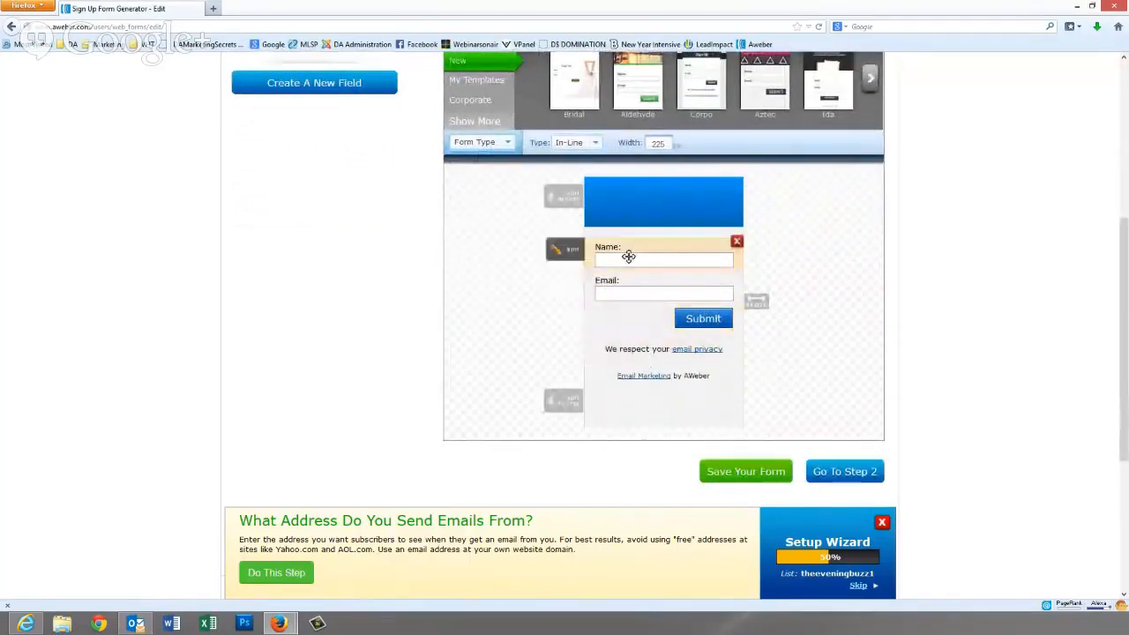
{"action": "scroll", "coordinate": [521, 330], "scroll_direction": "up", "scroll_amount": 2}
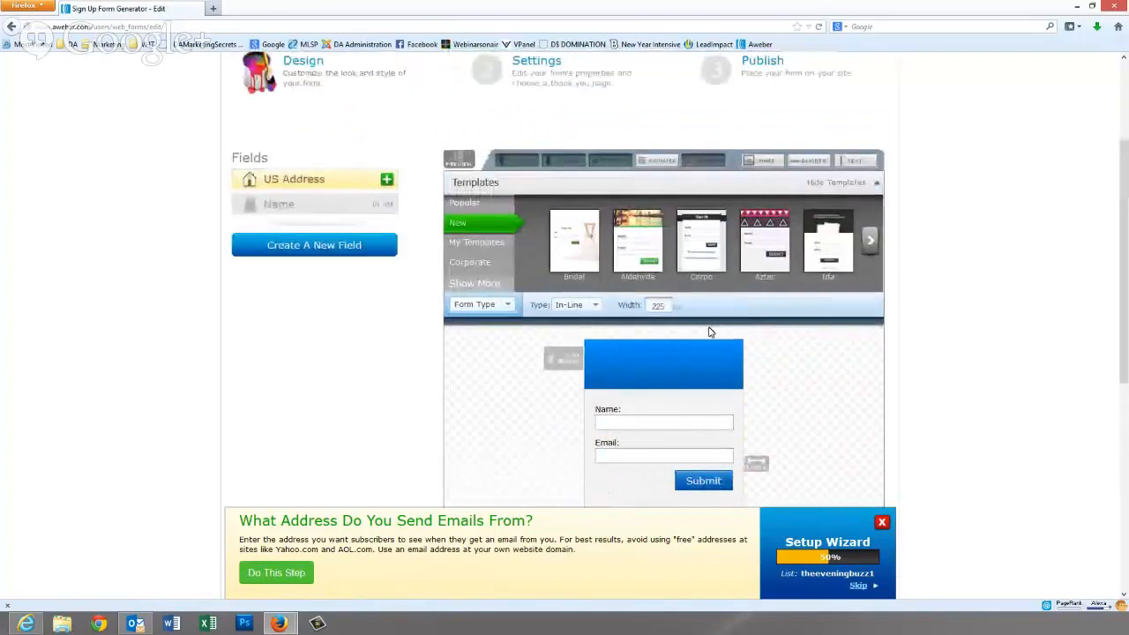
{"action": "scroll", "coordinate": [491, 312], "scroll_direction": "down", "scroll_amount": 2}
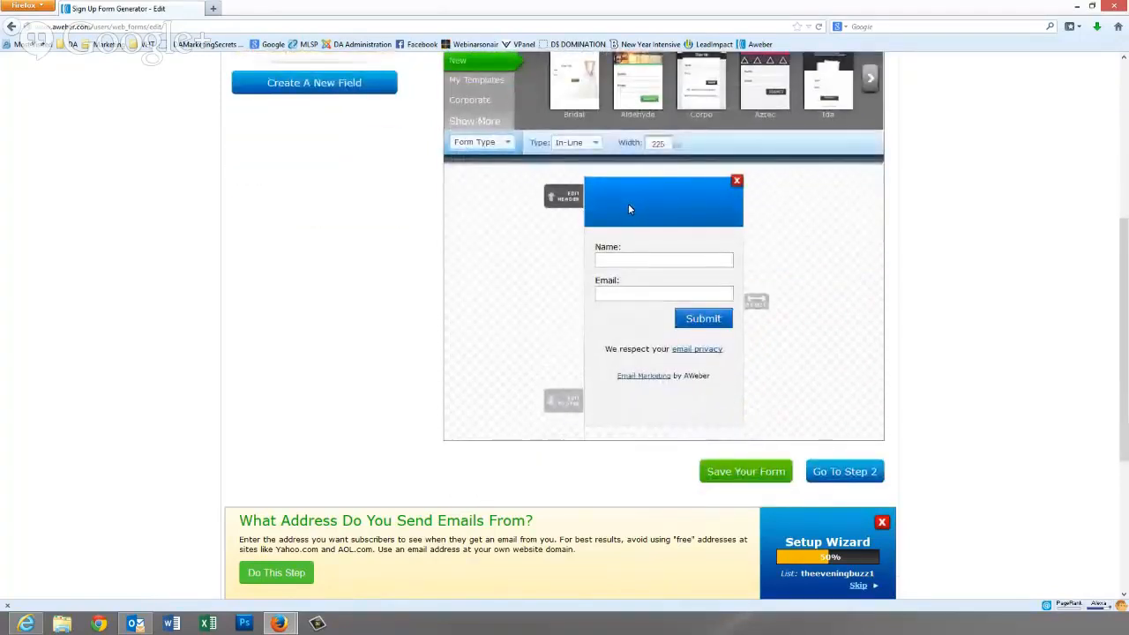
- Set the form header to 'Please enter your name and email below to recieve our free training via email.'
{"action": "left_click", "coordinate": [569, 198]}
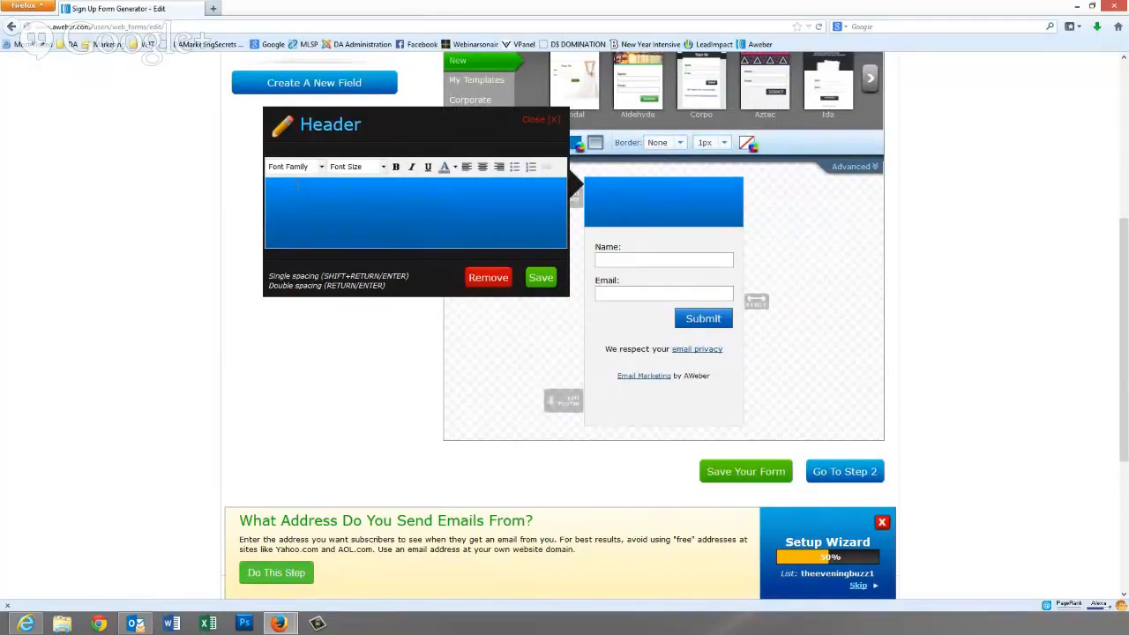
{"action": "type", "text": "Please ente your name a"}
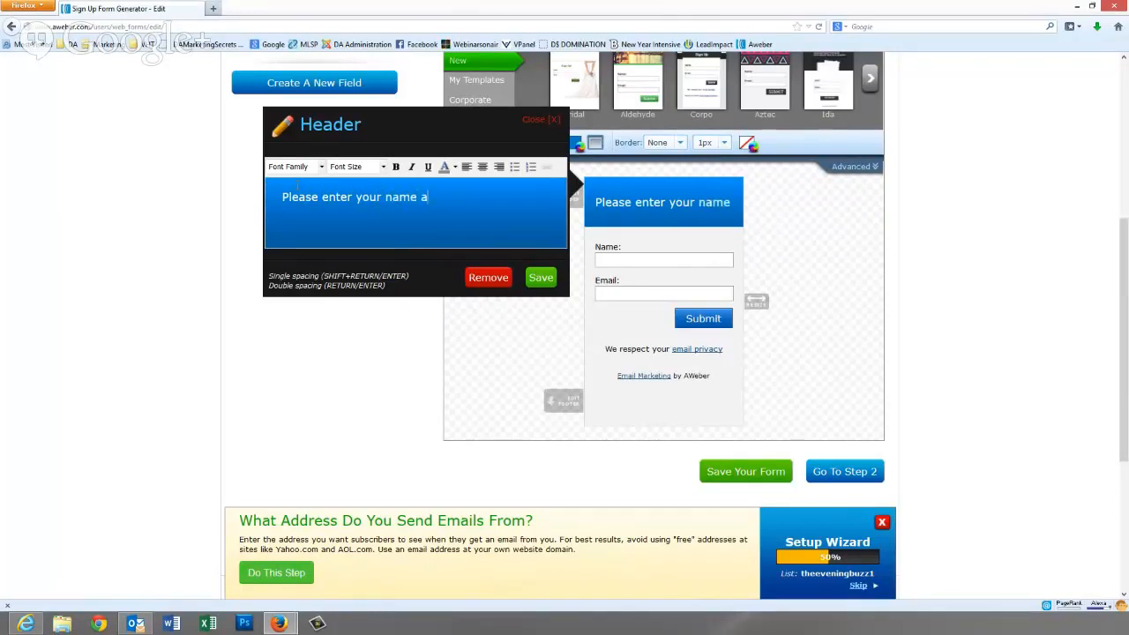
{"action": "type", "text": "nd email bel"}
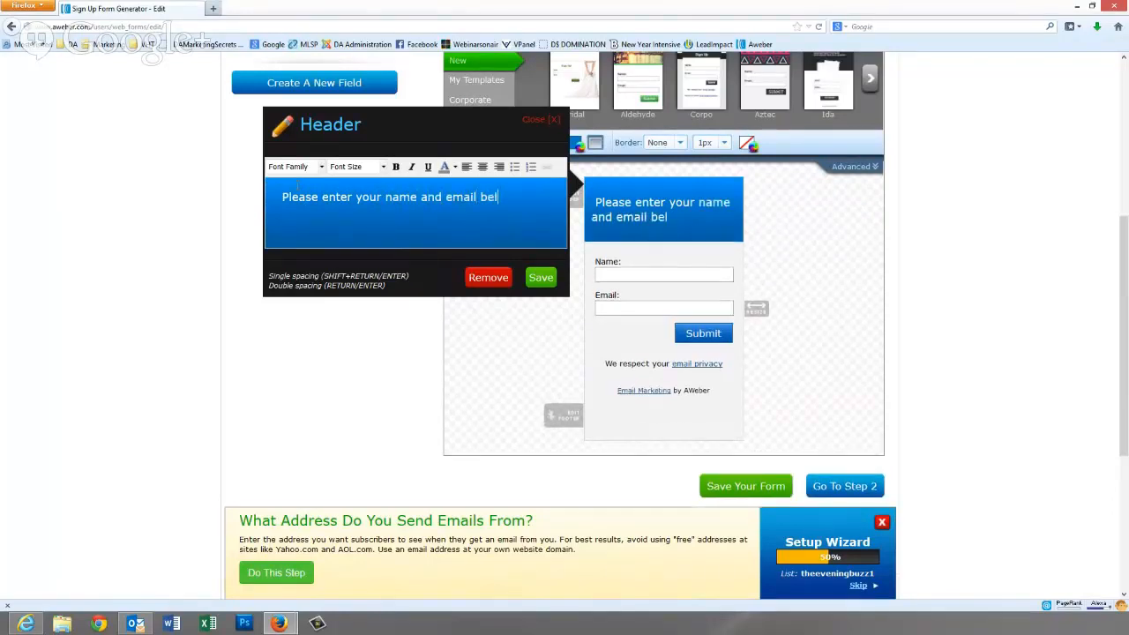
{"action": "type", "text": "ow to recieve our free train"}
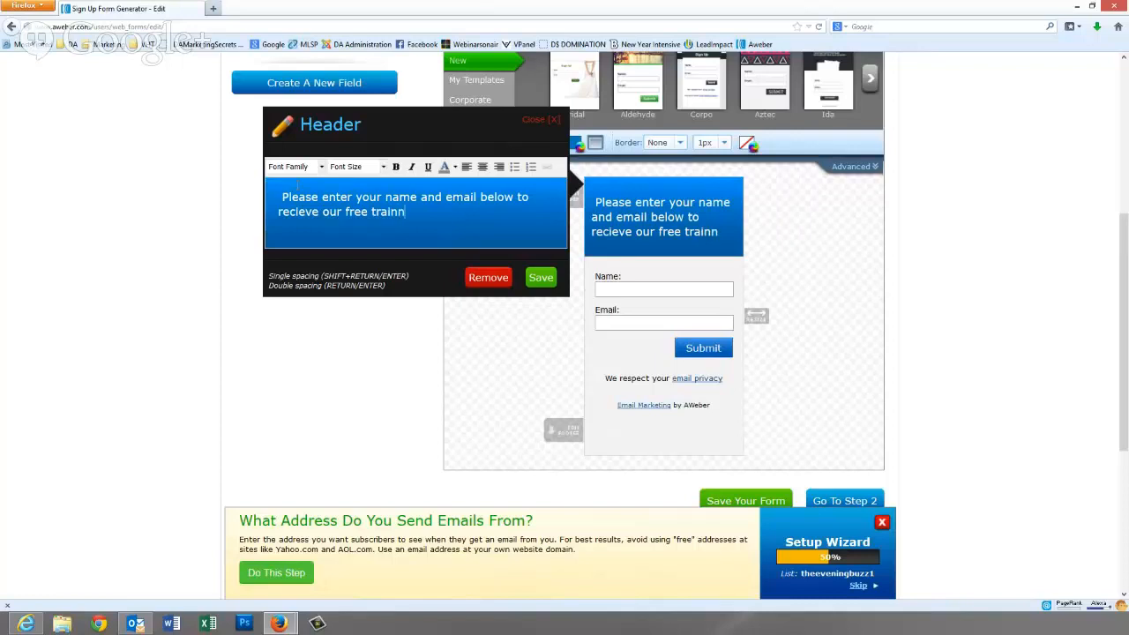
{"action": "type", "text": "ing via"}
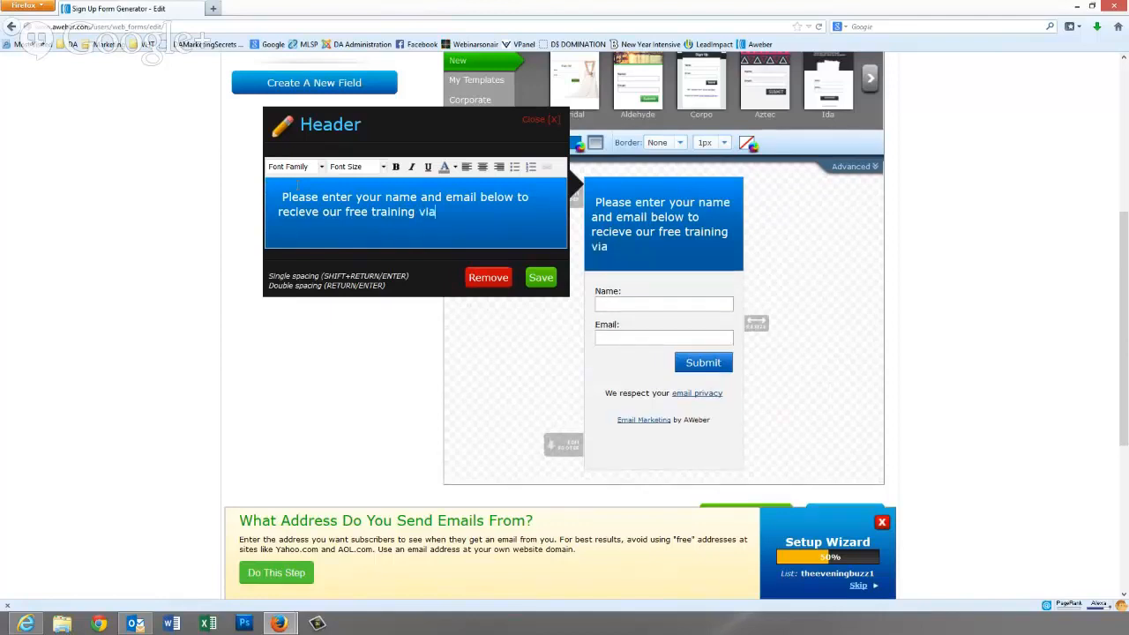
{"action": "type", "text": " email."}
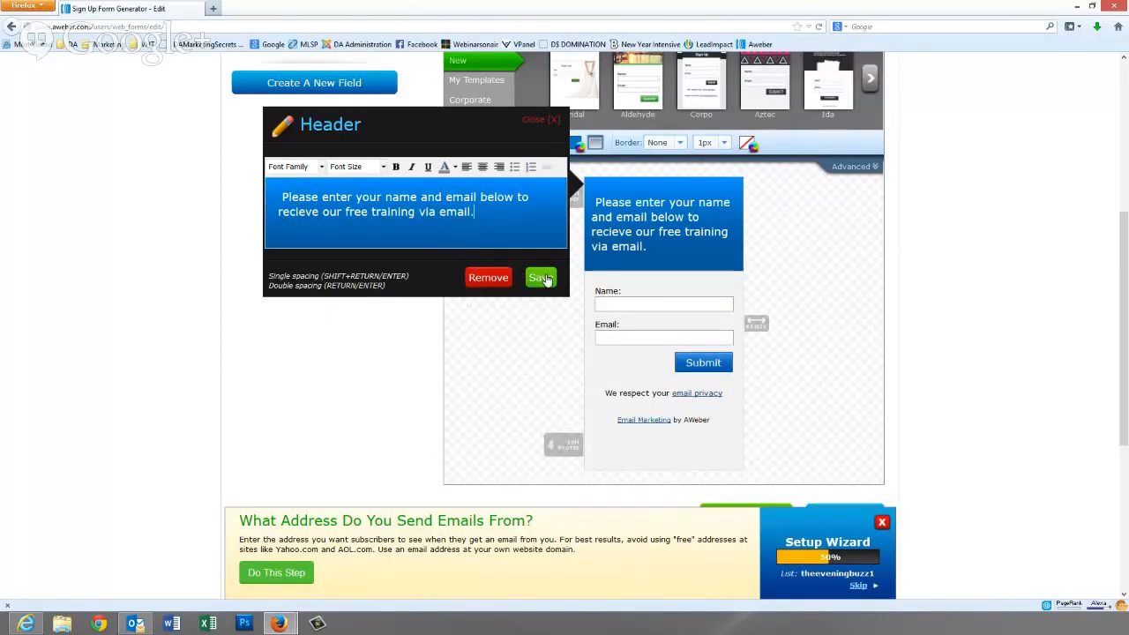
{"action": "left_click", "coordinate": [540, 278]}
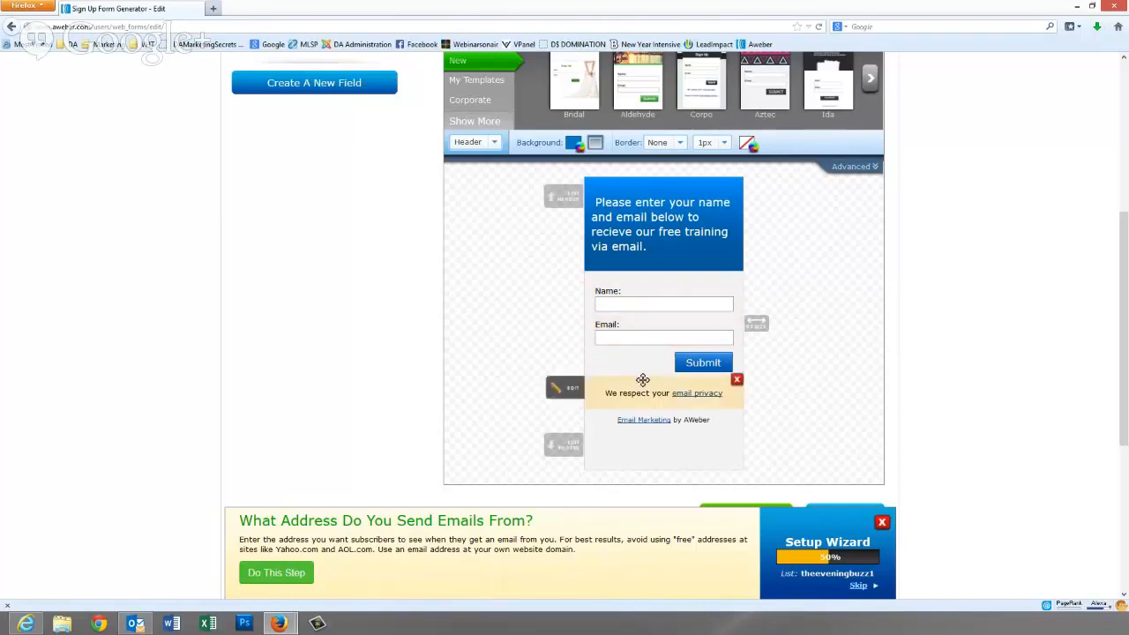
{"action": "scroll", "coordinate": [588, 377], "scroll_direction": "up", "scroll_amount": 2}
{"action": "scroll", "coordinate": [588, 377], "scroll_direction": "up", "scroll_amount": 1}
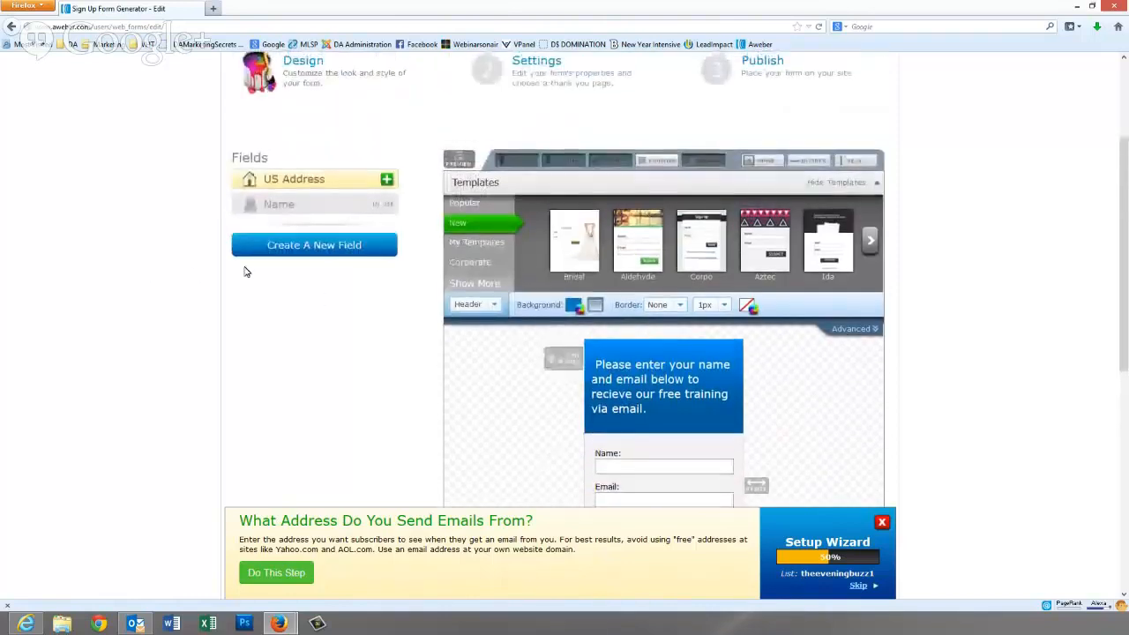
- Add a new custom form field named 'Phone Number'
{"action": "left_click", "coordinate": [291, 247]}
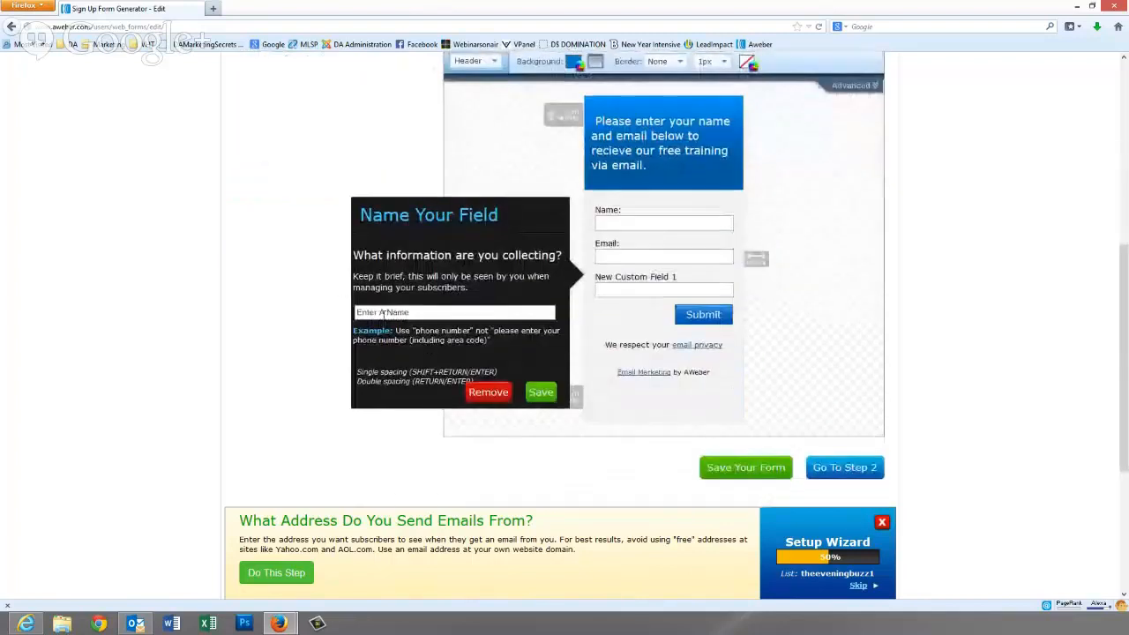
{"action": "left_click", "coordinate": [377, 314]}
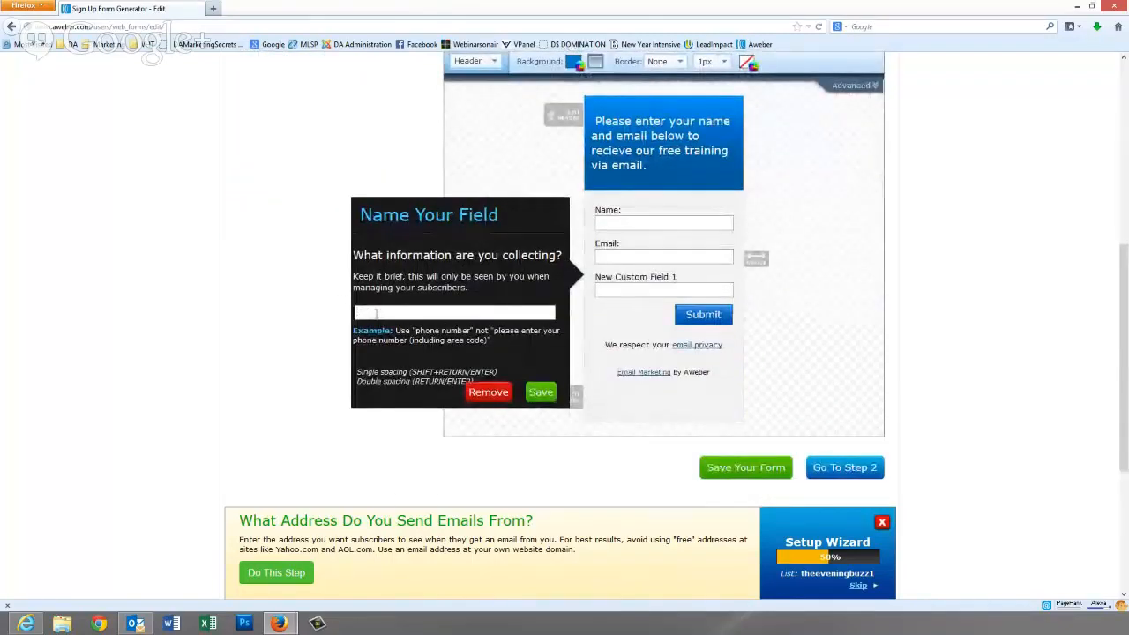
{"action": "type", "text": "Phone Number"}
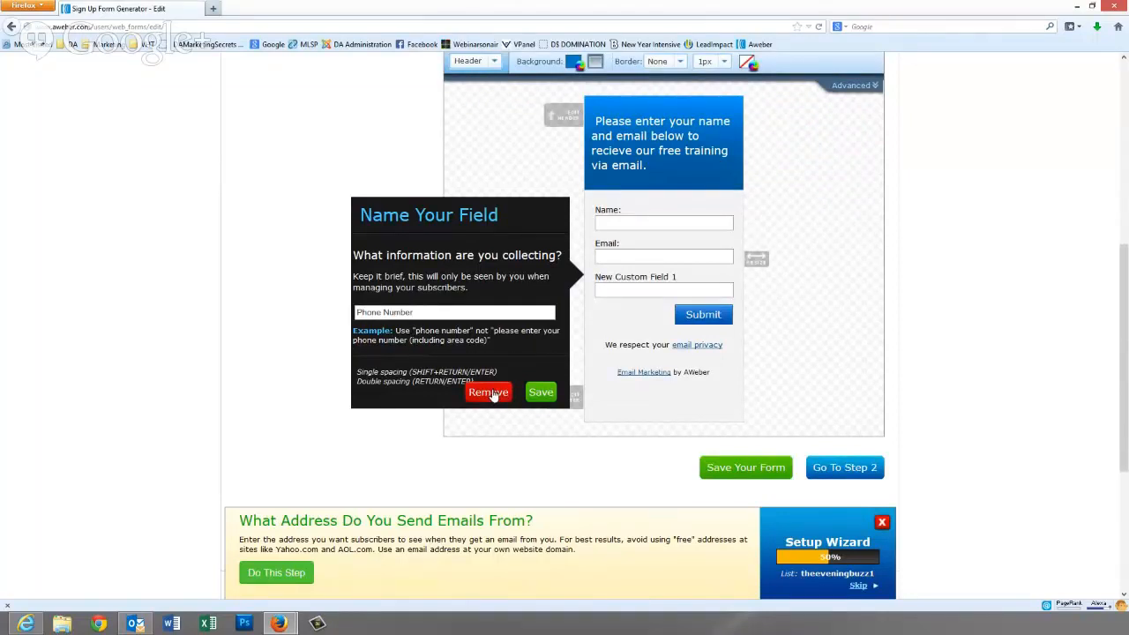
{"action": "left_click", "coordinate": [541, 392]}
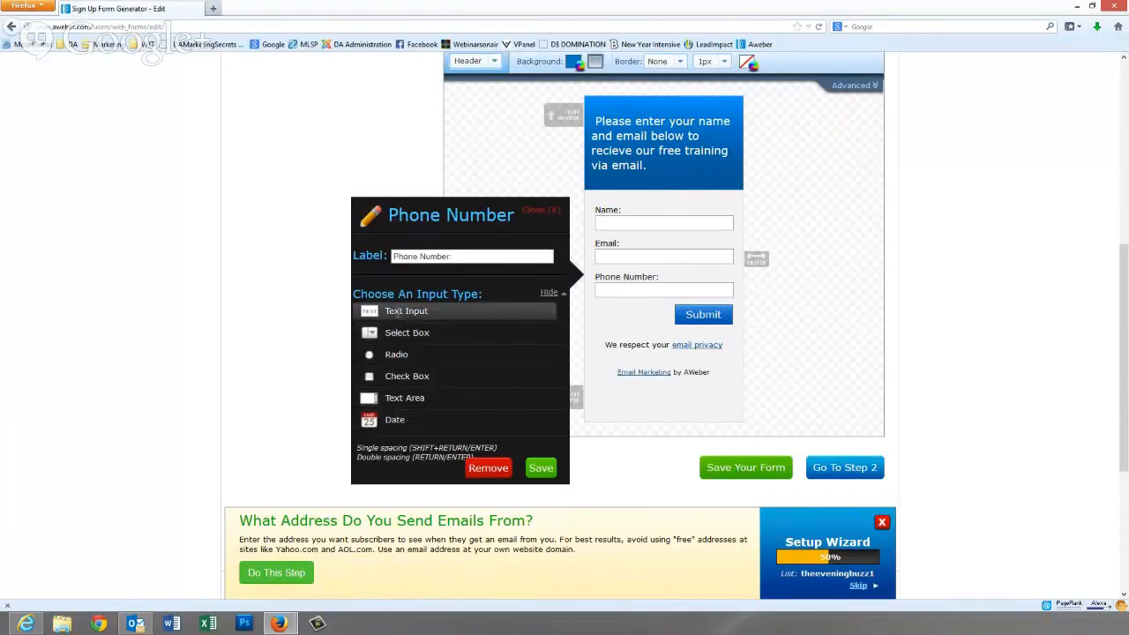
- Make Phone Number an optional text input prefilled 'Enter Phone' that clears when clicked
{"action": "left_click", "coordinate": [406, 310]}
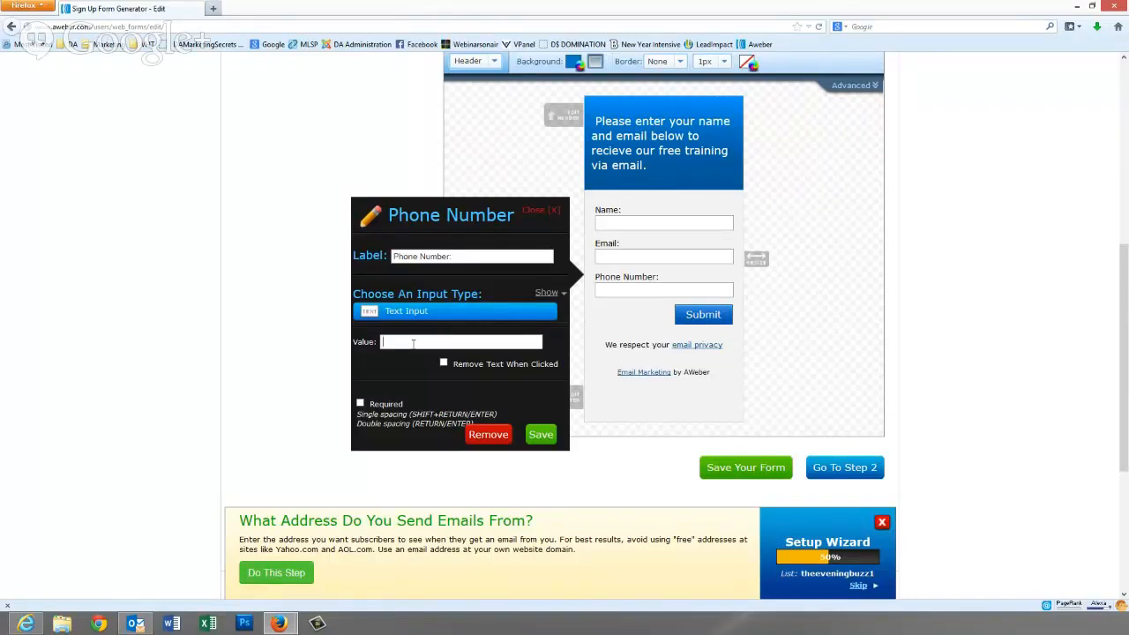
{"action": "type", "text": "Enter Phone"}
{"action": "left_click", "coordinate": [444, 364]}
{"action": "left_click", "coordinate": [361, 404]}
{"action": "left_click", "coordinate": [361, 404]}
{"action": "left_click", "coordinate": [540, 435]}
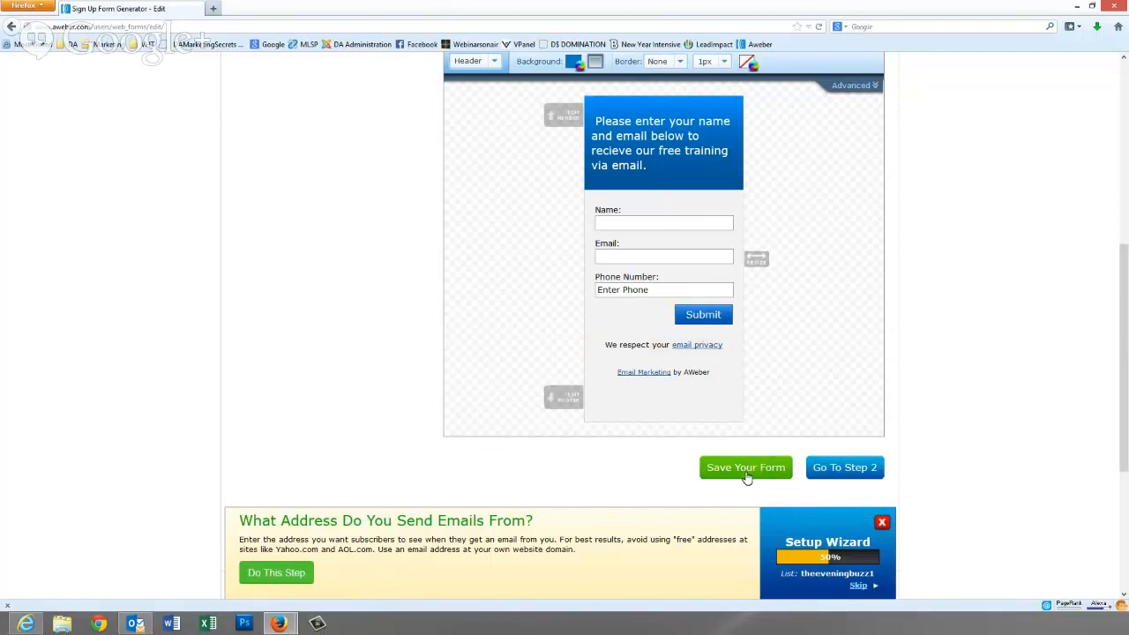
{"action": "left_click", "coordinate": [834, 472]}
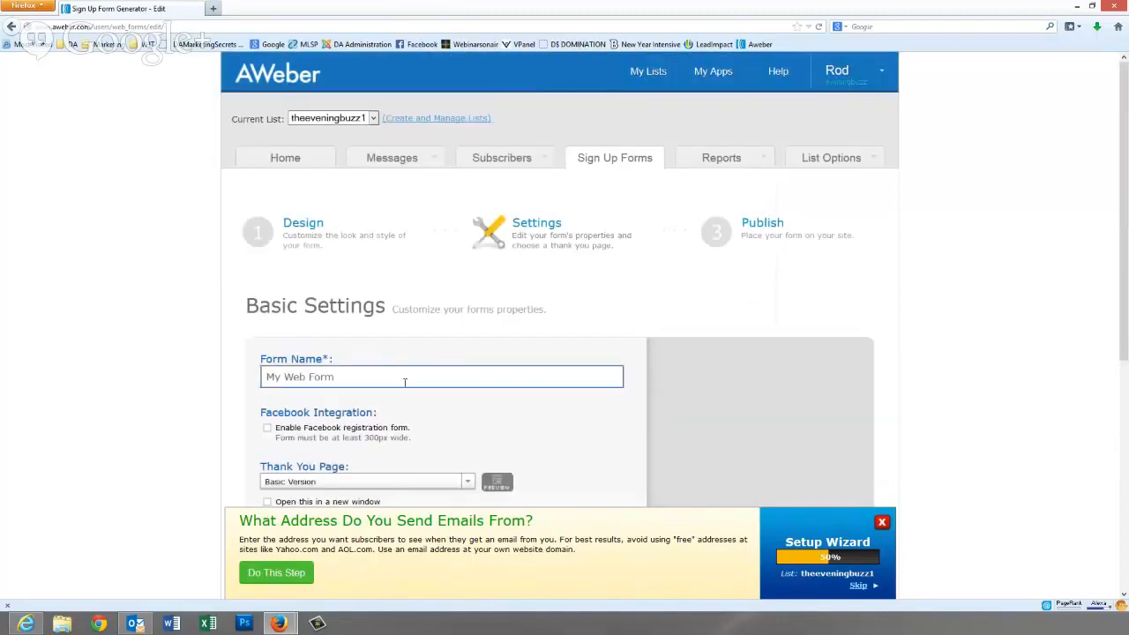
- Rename the form to 'SideBarOptin'
{"action": "left_click_drag", "start_coordinate": [350, 376], "coordinate": [241, 367]}
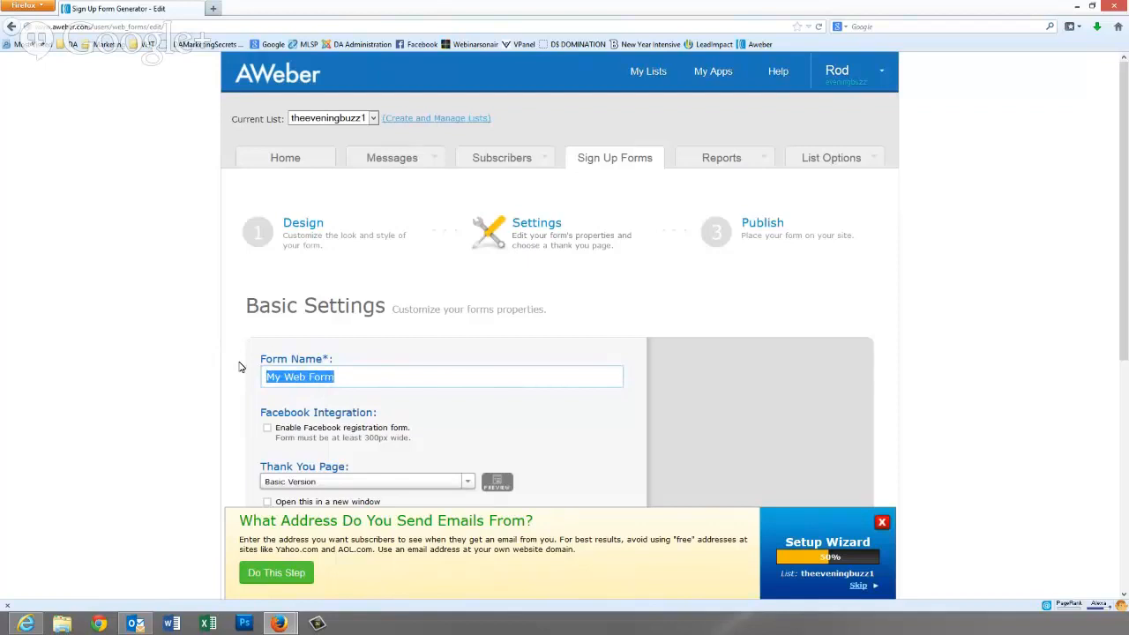
{"action": "type", "text": "S"}
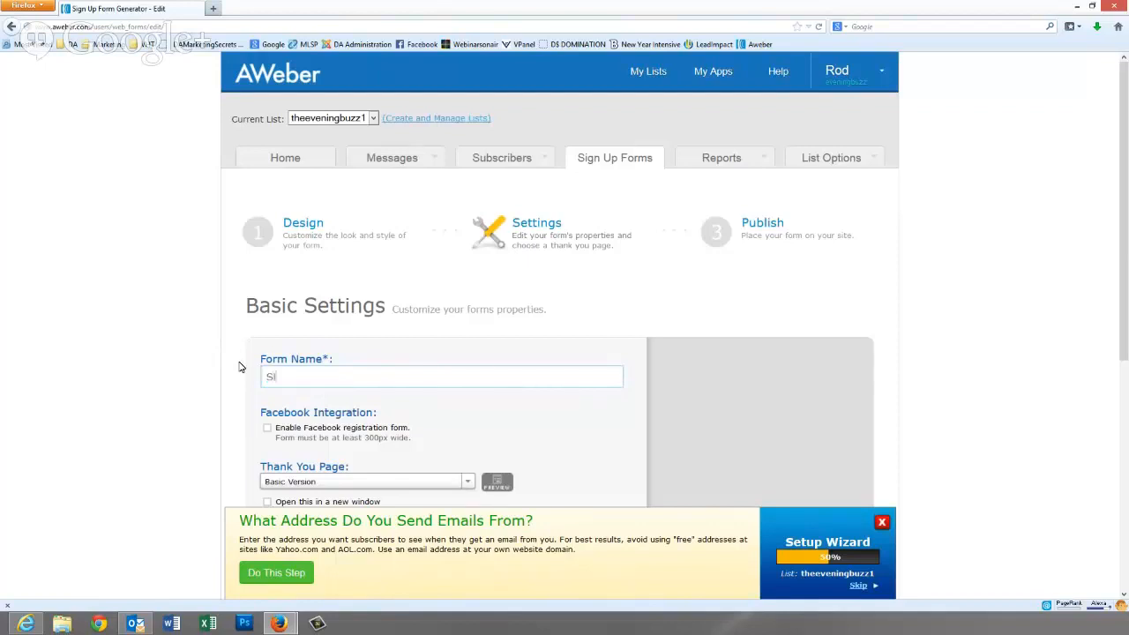
{"action": "type", "text": "ideBarOptin"}
{"action": "scroll", "coordinate": [372, 401], "scroll_direction": "down", "scroll_amount": 3}
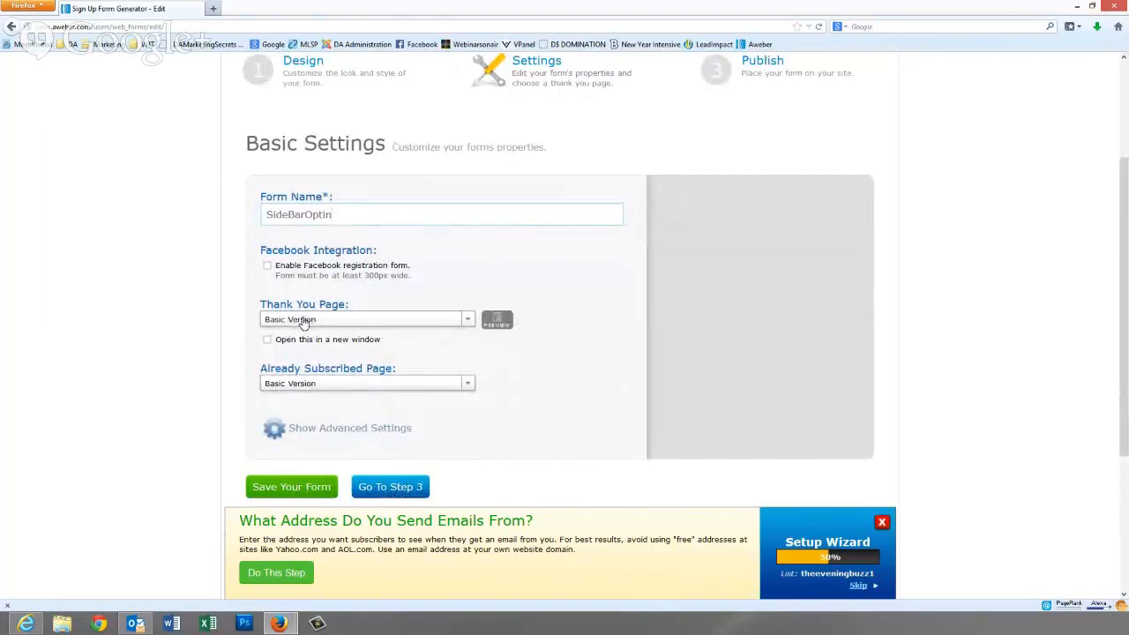
- Keep the basic thank-you page after trying a custom one, and preview it
{"action": "left_click", "coordinate": [296, 321]}
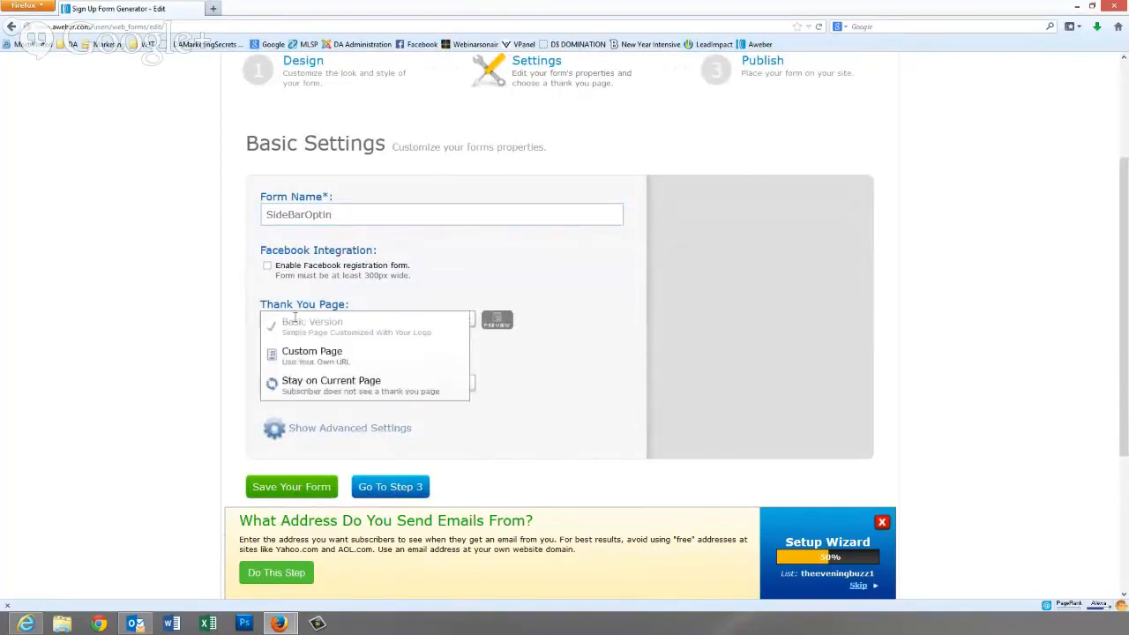
{"action": "left_click", "coordinate": [304, 360]}
{"action": "left_click", "coordinate": [411, 342]}
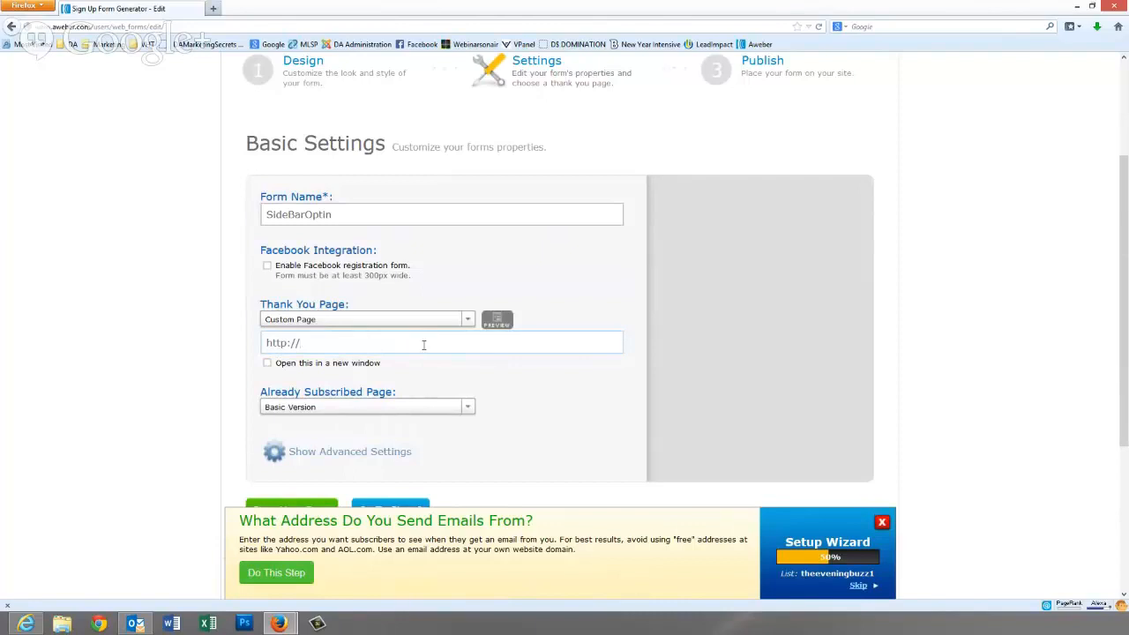
{"action": "left_click", "coordinate": [468, 319]}
{"action": "left_click", "coordinate": [304, 335]}
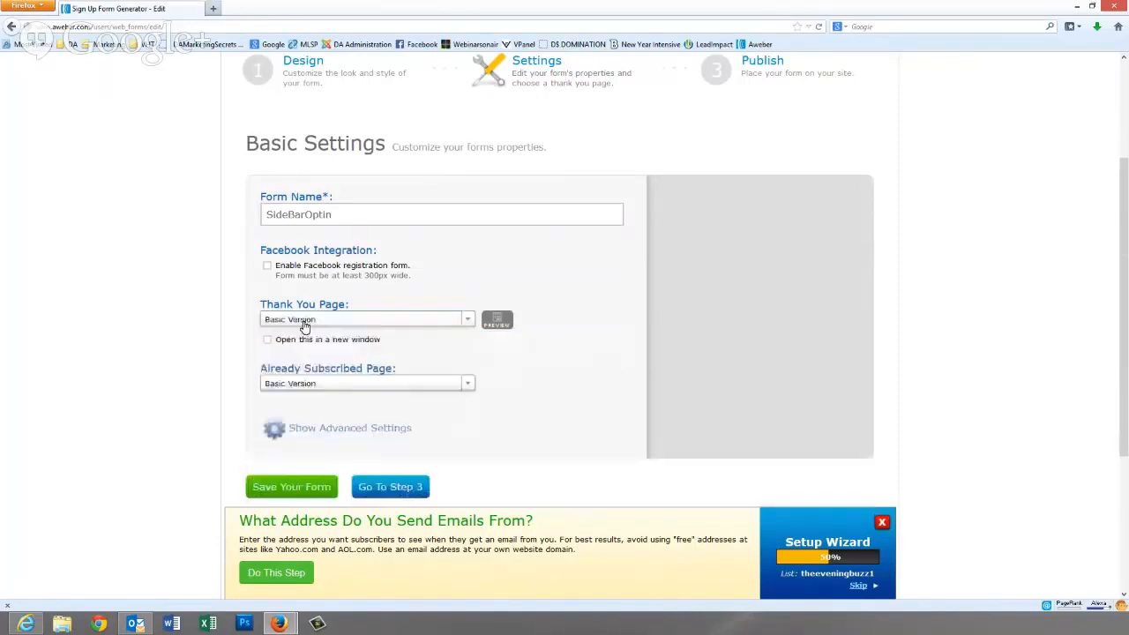
{"action": "left_click", "coordinate": [498, 323]}
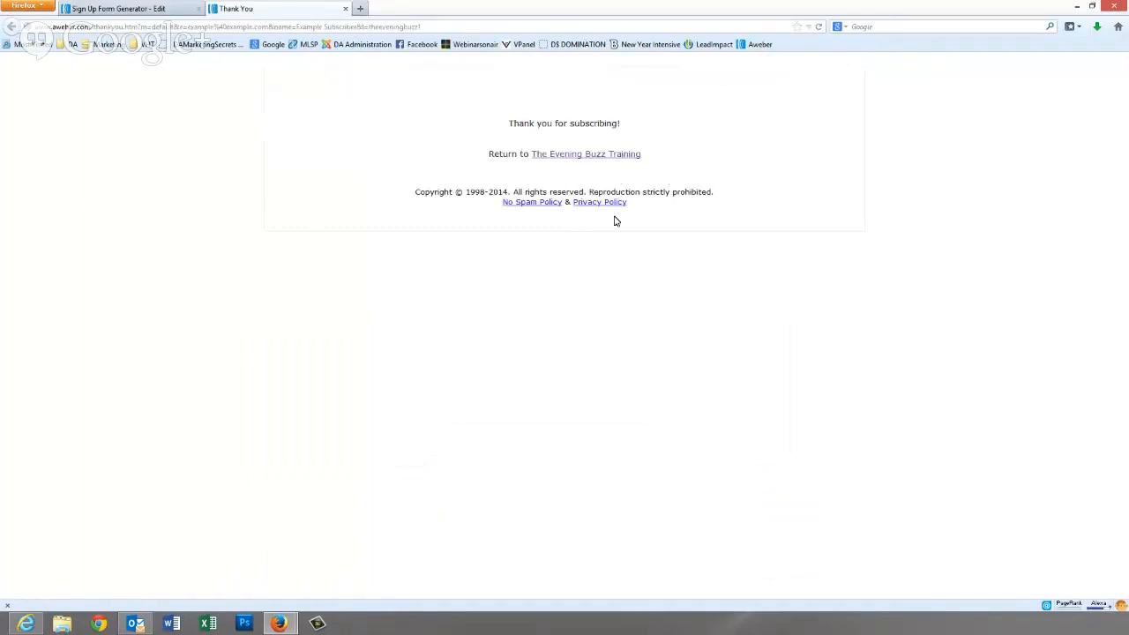
{"action": "left_click", "coordinate": [346, 9]}
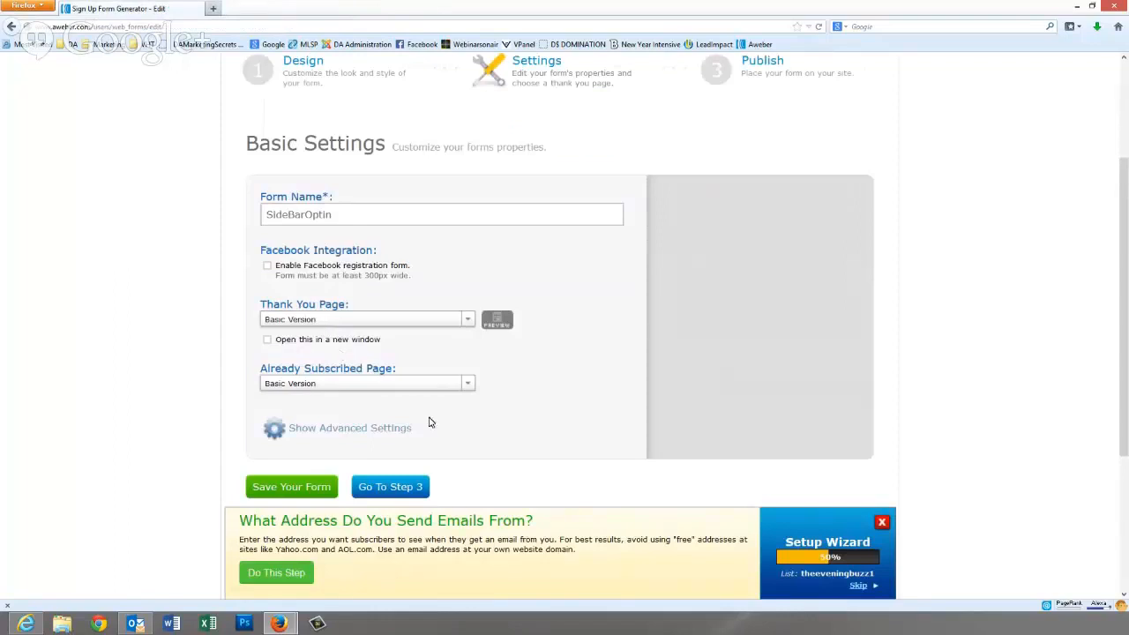
{"action": "left_click", "coordinate": [402, 487]}
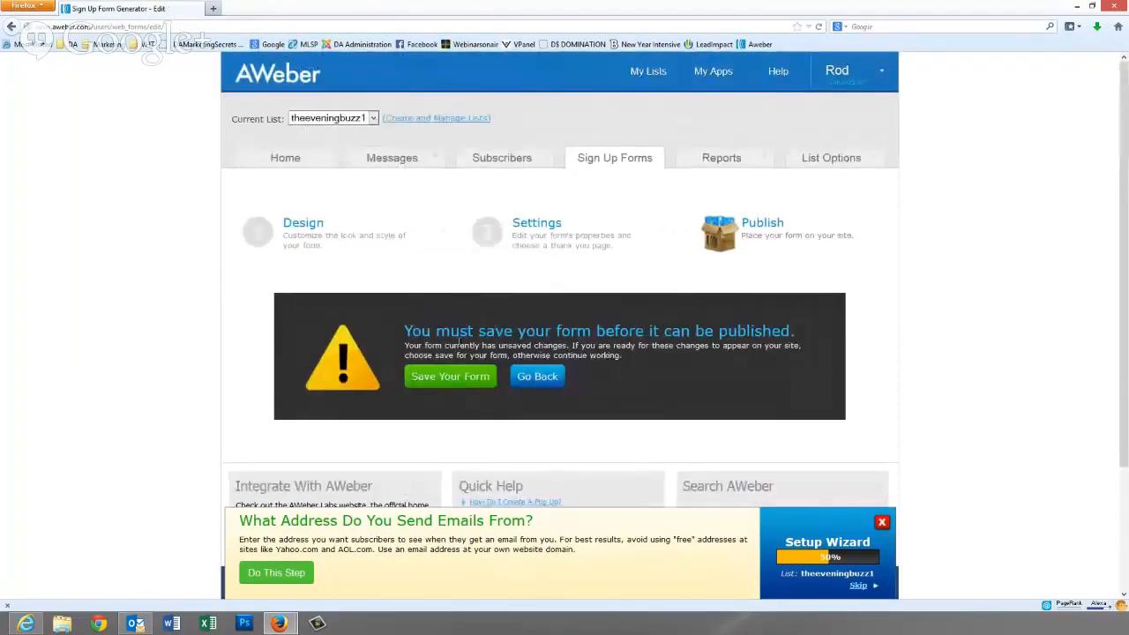
- Save the form and copy its raw HTML embed code for self-installation
{"action": "left_click", "coordinate": [435, 378]}
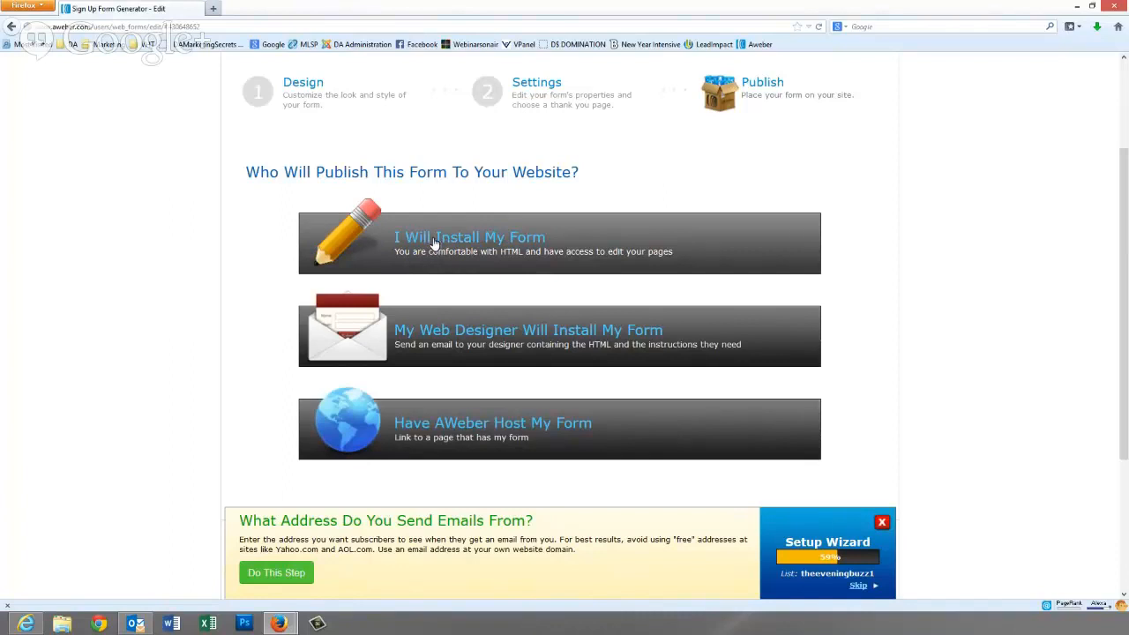
{"action": "left_click", "coordinate": [486, 243]}
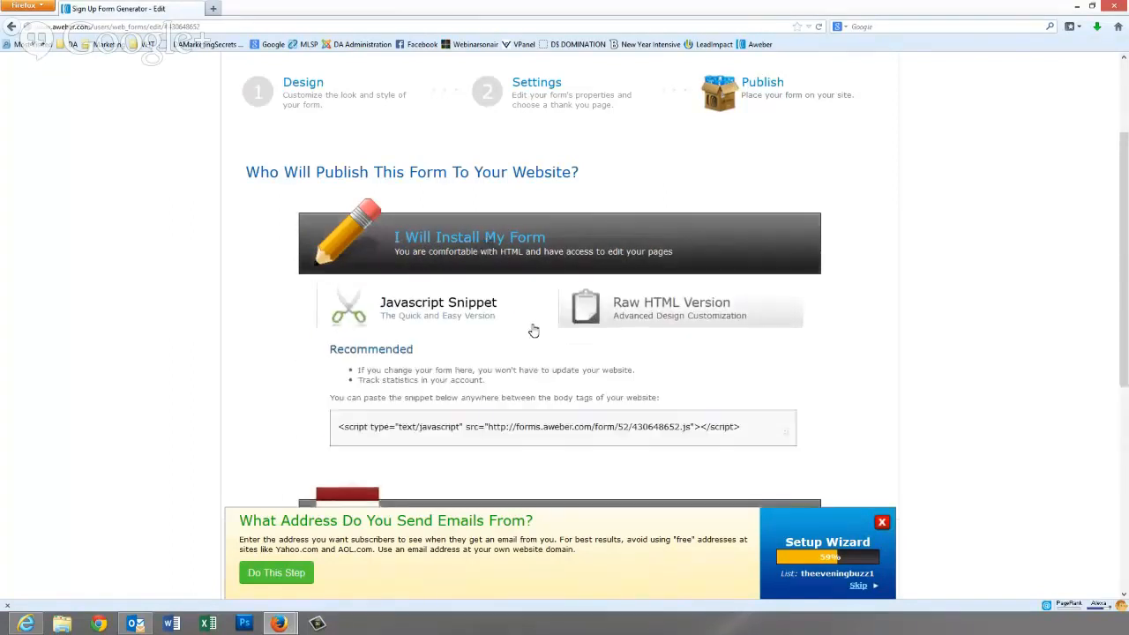
{"action": "left_click", "coordinate": [635, 306]}
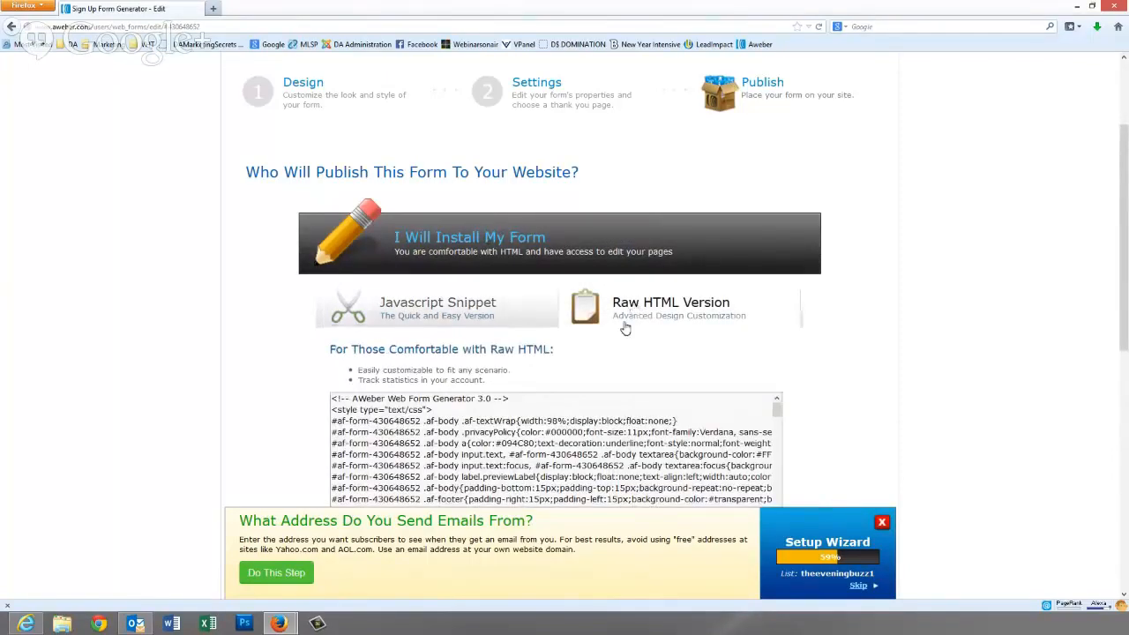
{"action": "scroll", "coordinate": [889, 350], "scroll_direction": "down", "scroll_amount": 3}
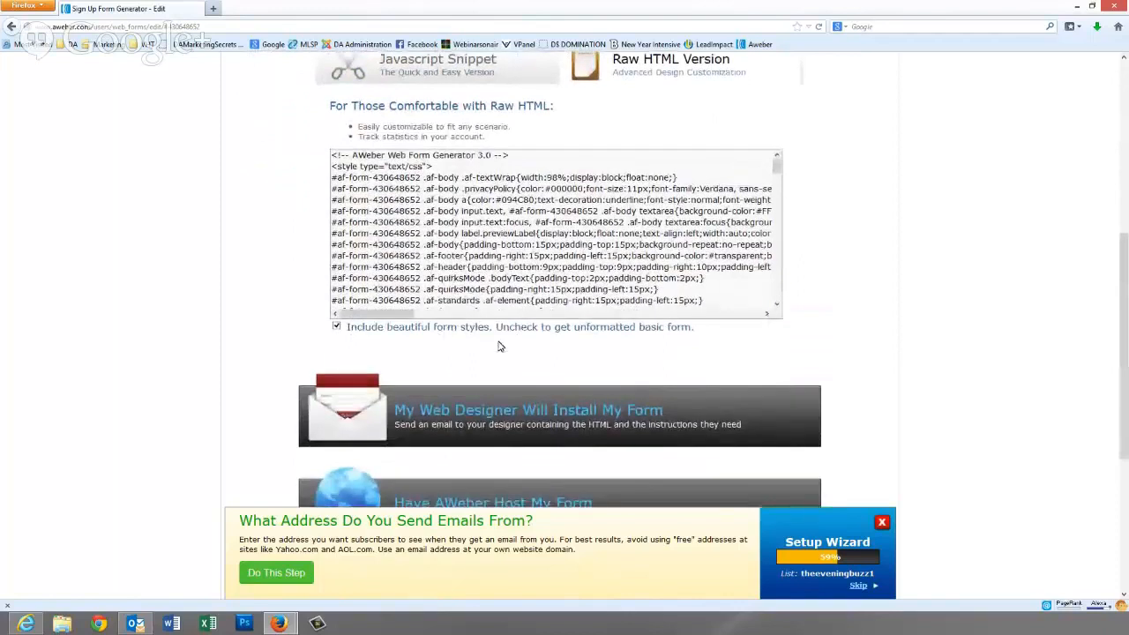
{"action": "left_click", "coordinate": [433, 255]}
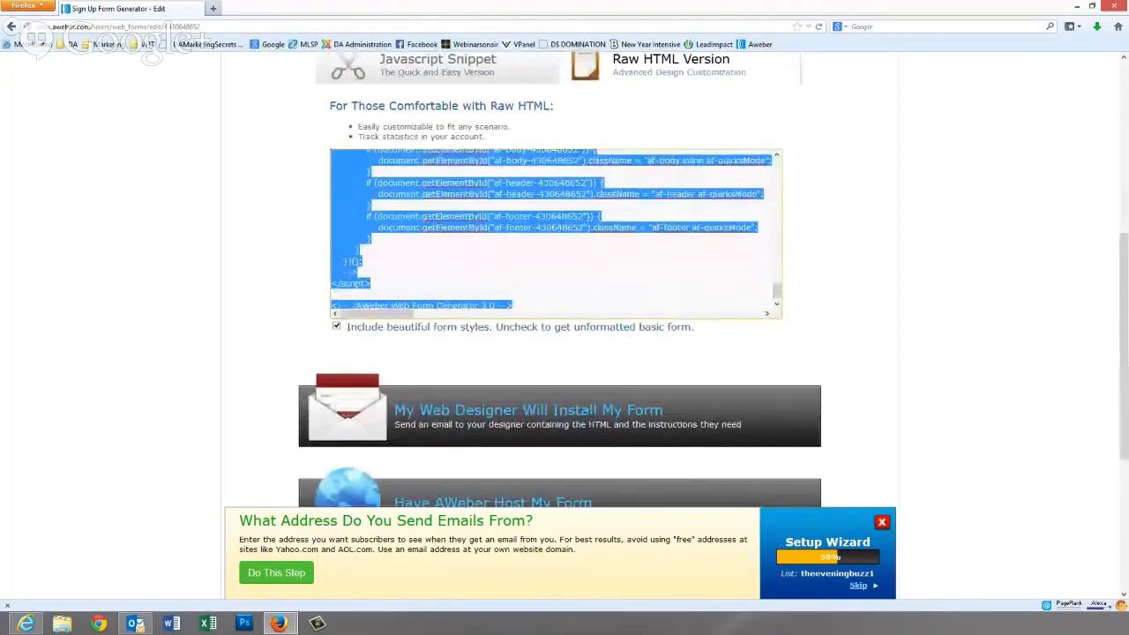
{"action": "right_click", "coordinate": [437, 218]}
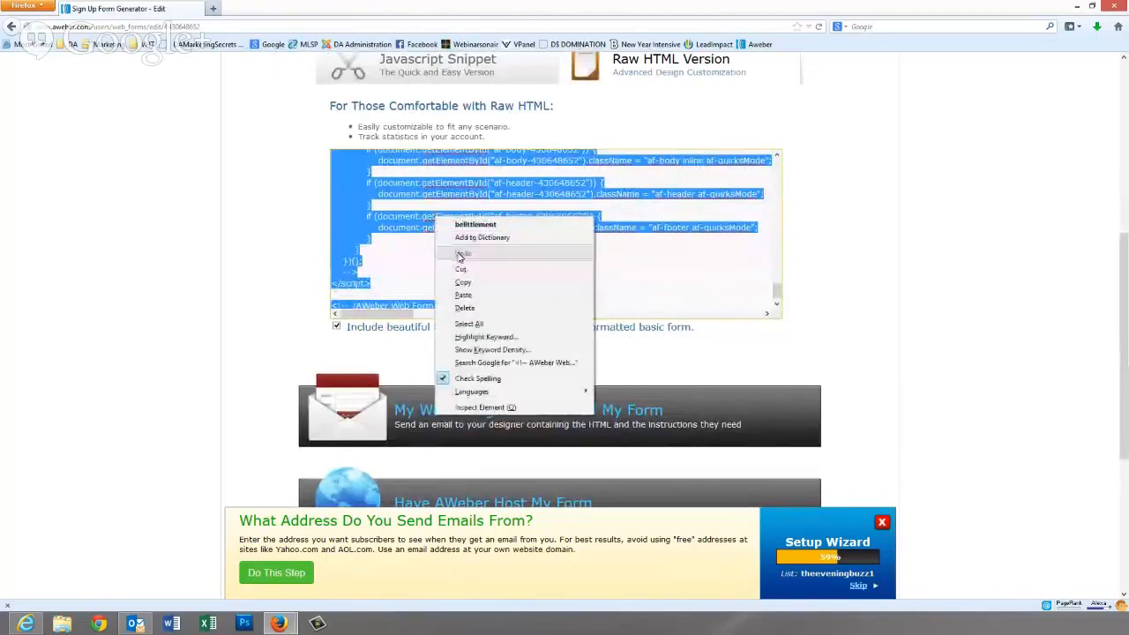
{"action": "left_click", "coordinate": [463, 283]}
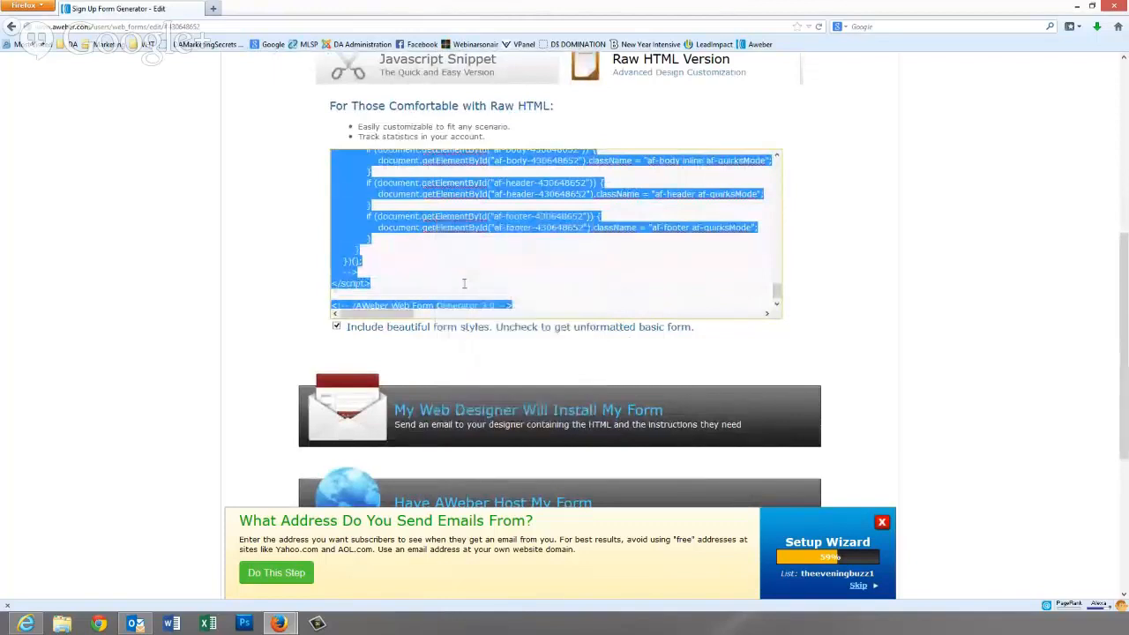
- Open the blog's WordPress admin login page (wp) in a new tab
{"action": "left_click", "coordinate": [213, 8]}
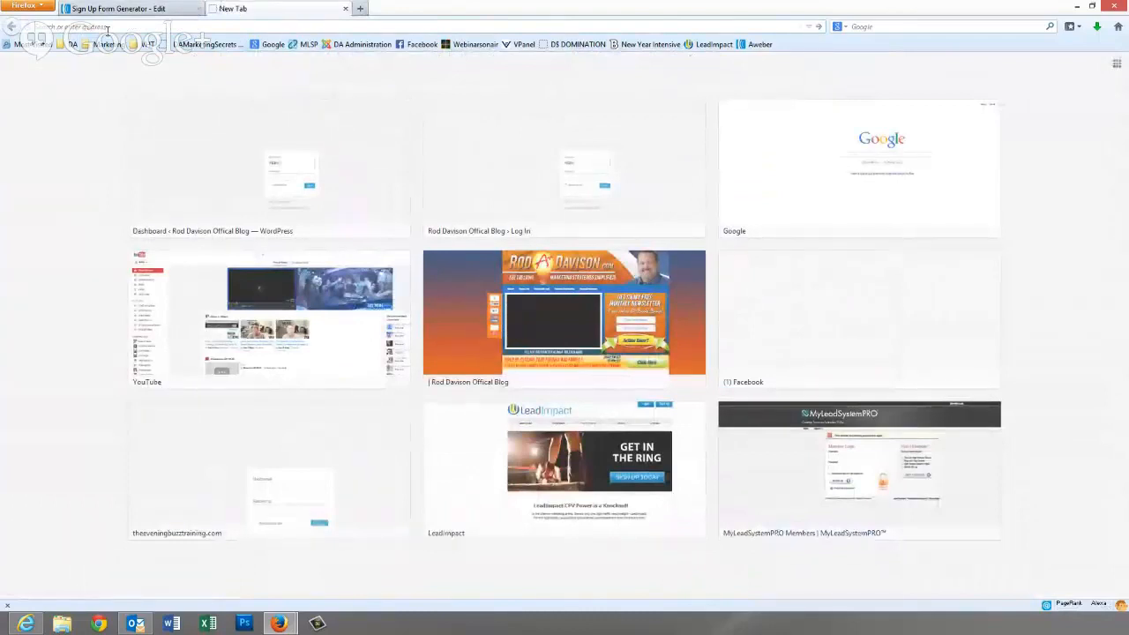
{"action": "type", "text": "theeveningbuzztraining.com/"}
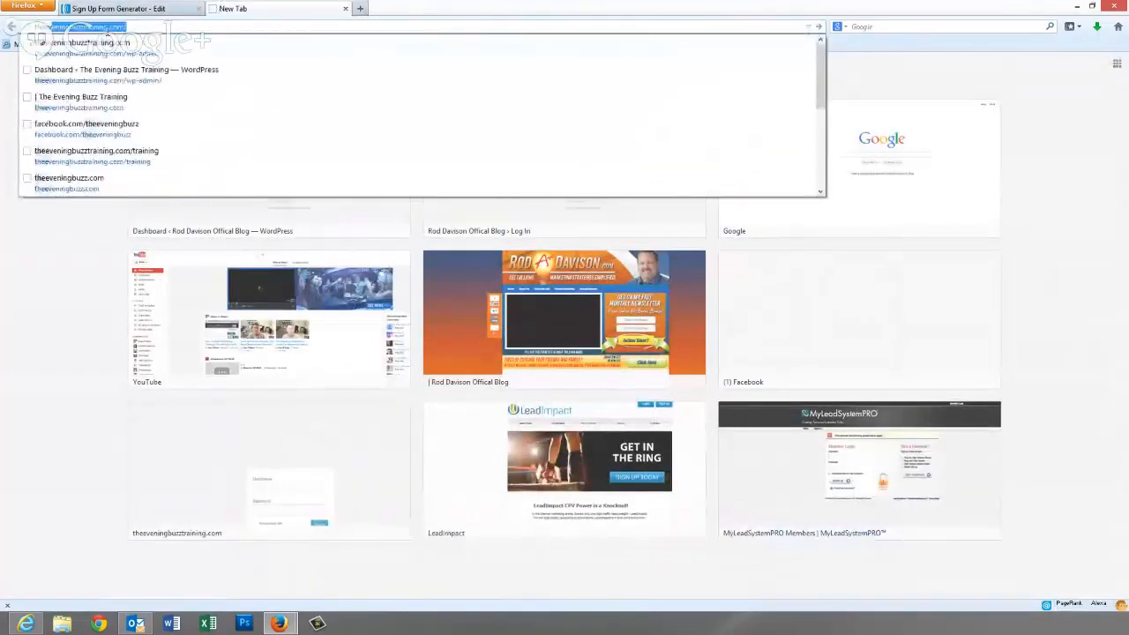
{"action": "key", "text": "Right"}
{"action": "type", "text": "wp"}
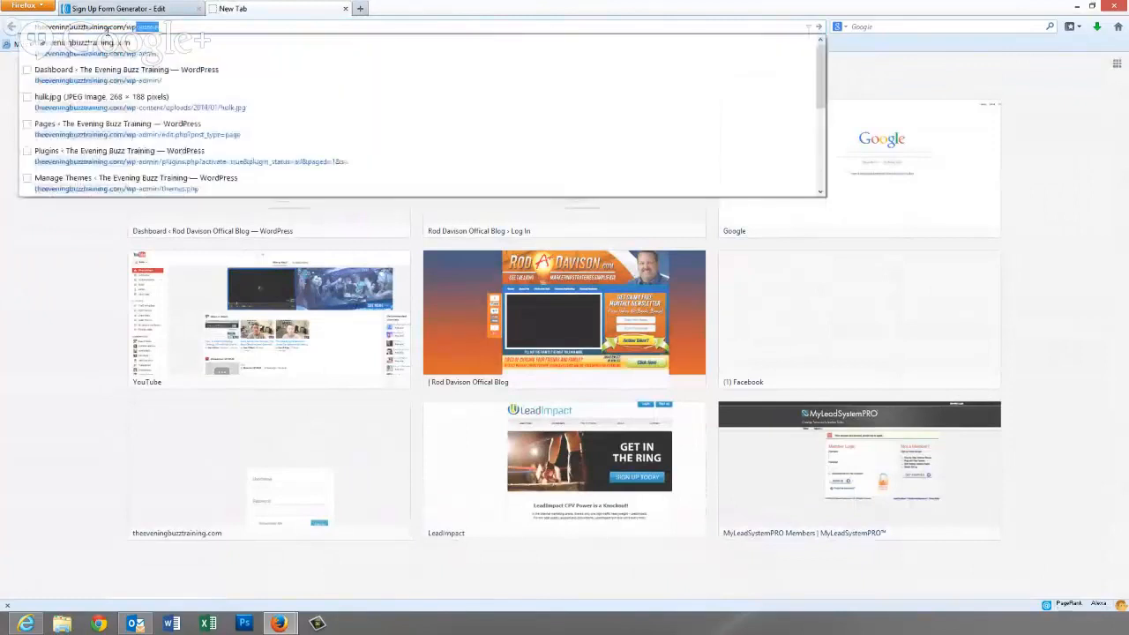
{"action": "key", "text": "Return"}
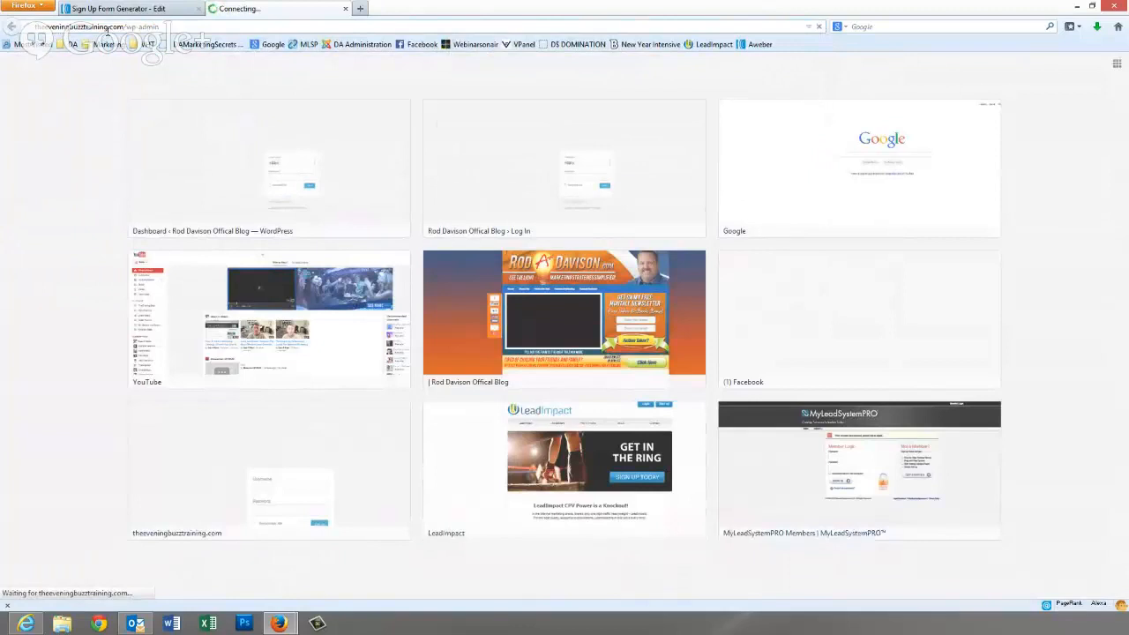
- Log in with the admin account's username and password
{"action": "type", "text": "rdavison"}
{"action": "key", "text": "Tab"}
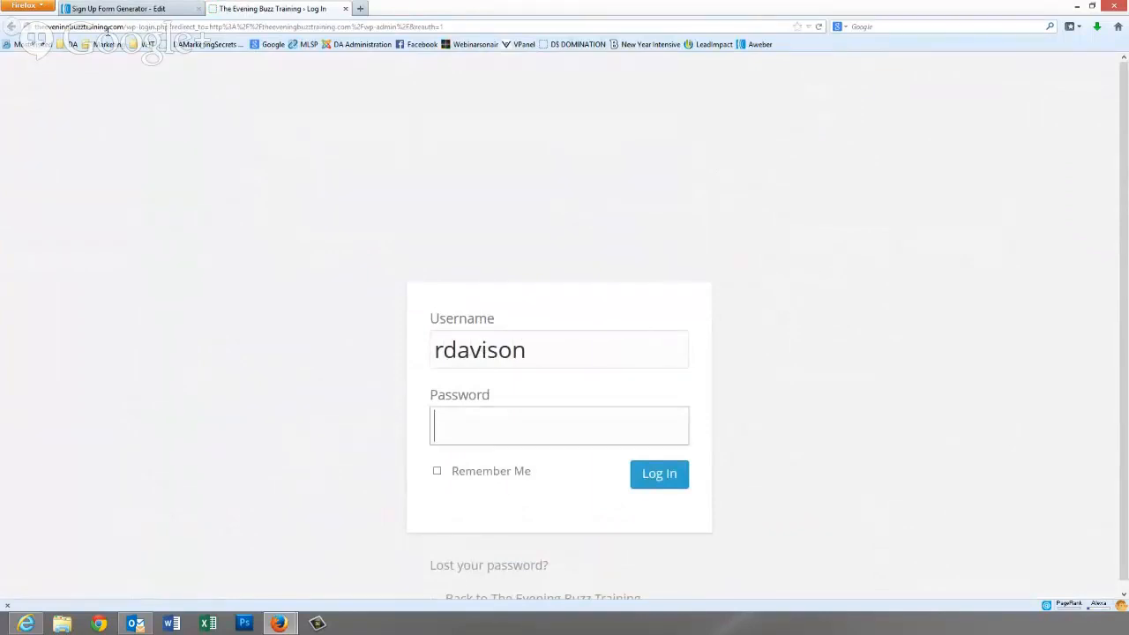
{"action": "type", "text": "*******"}
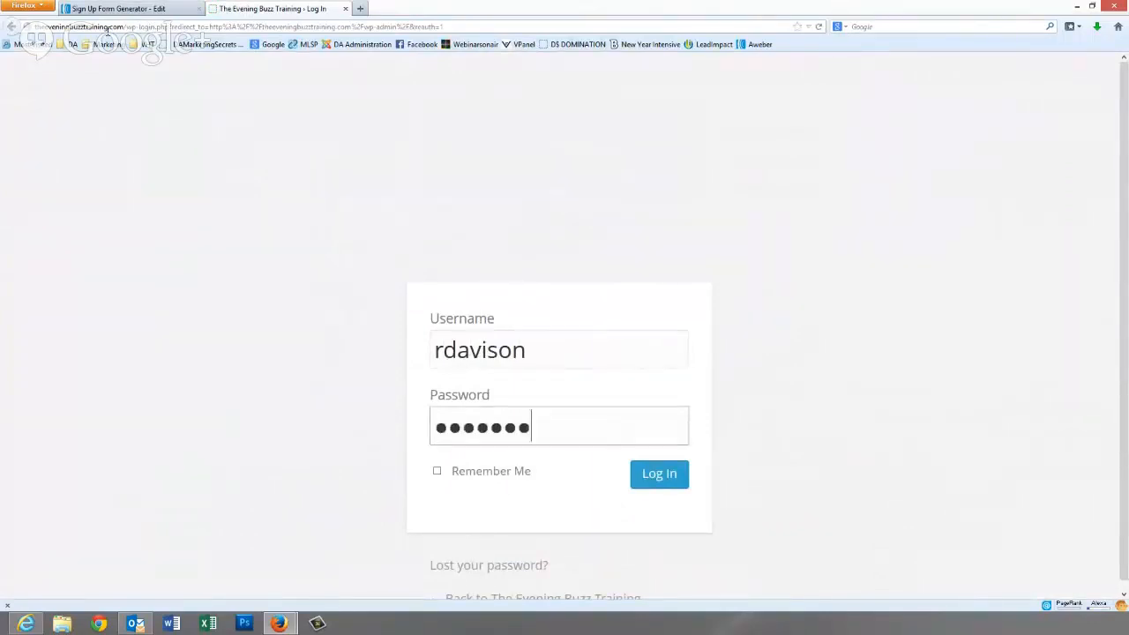
{"action": "type", "text": "*"}
{"action": "key", "text": "Return"}
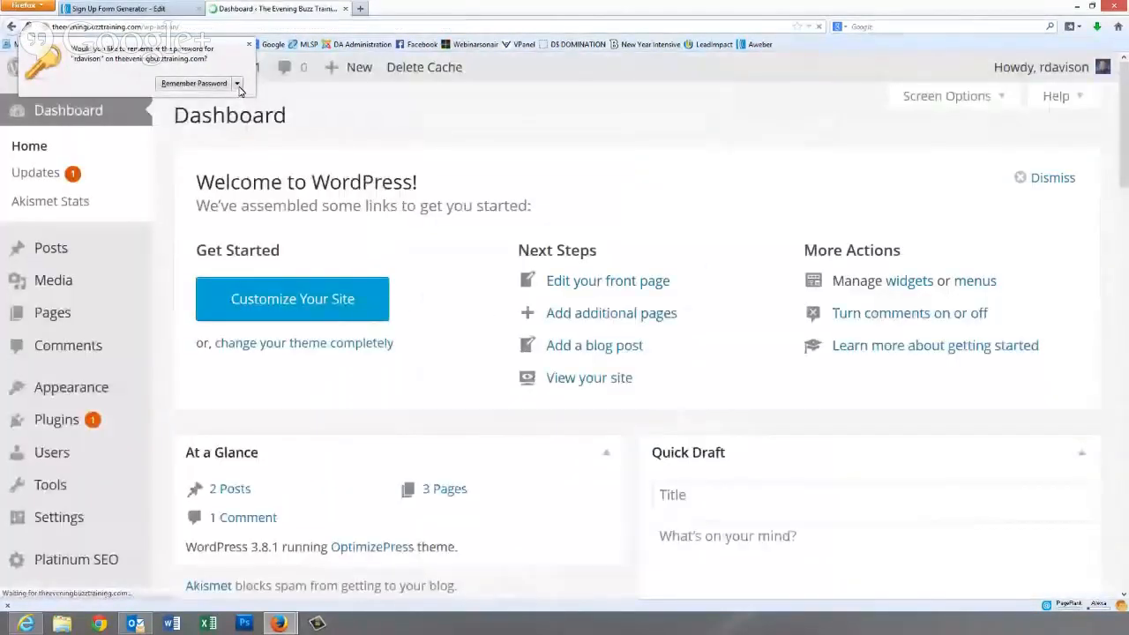
- Open Appearance > Widgets and inspect the Blog Sidebar Text widget's old form code
{"action": "left_click", "coordinate": [109, 472]}
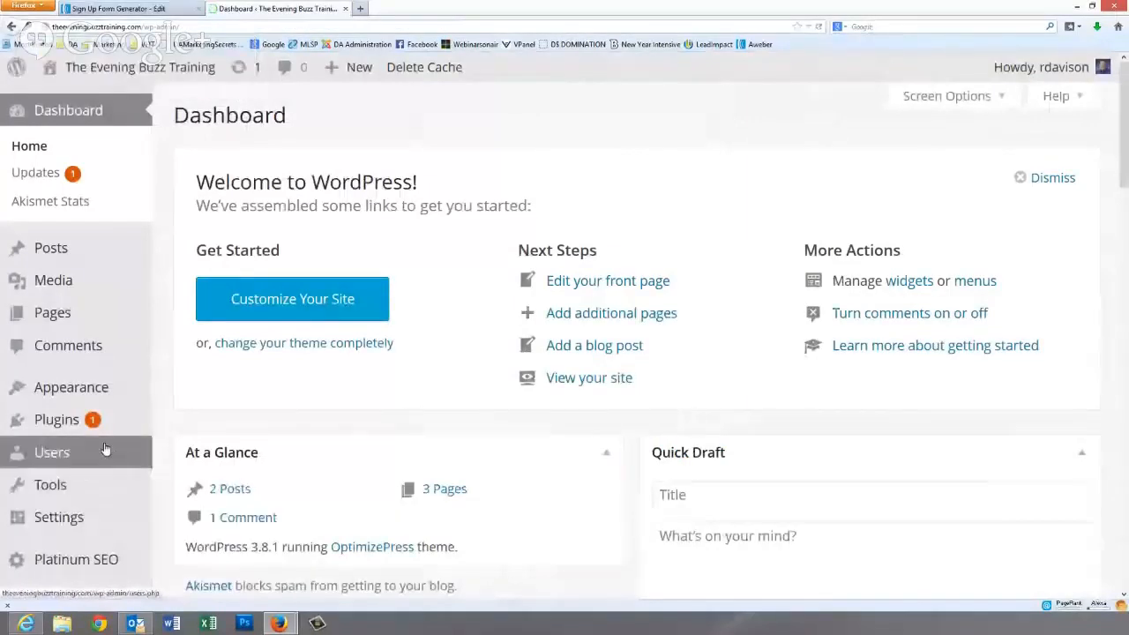
{"action": "mouse_move", "coordinate": [75, 393]}
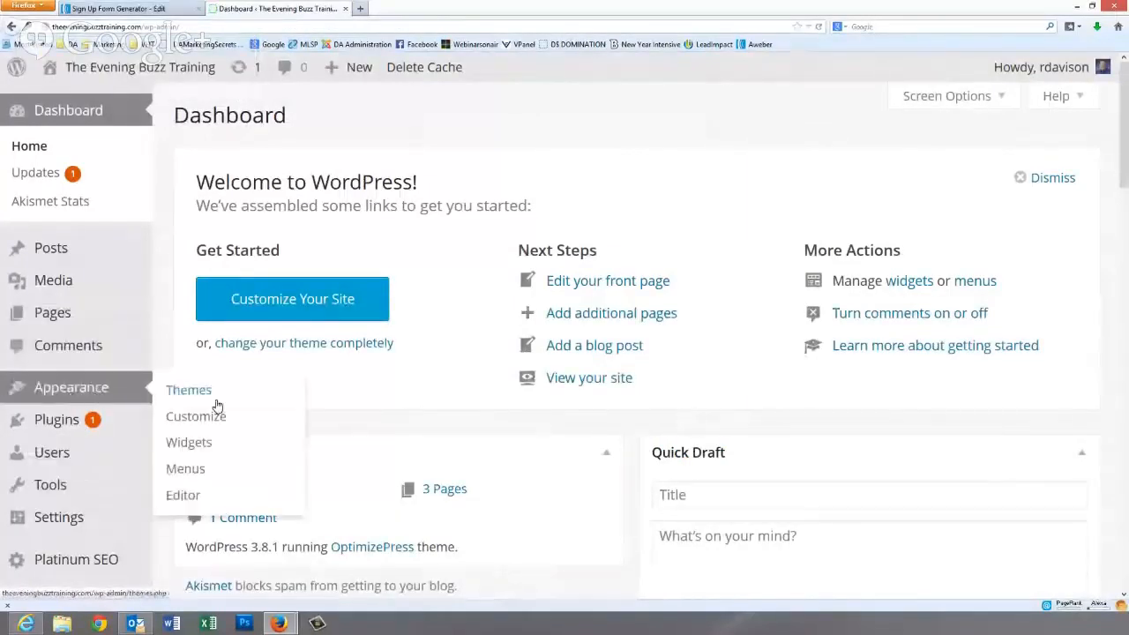
{"action": "left_click", "coordinate": [196, 444]}
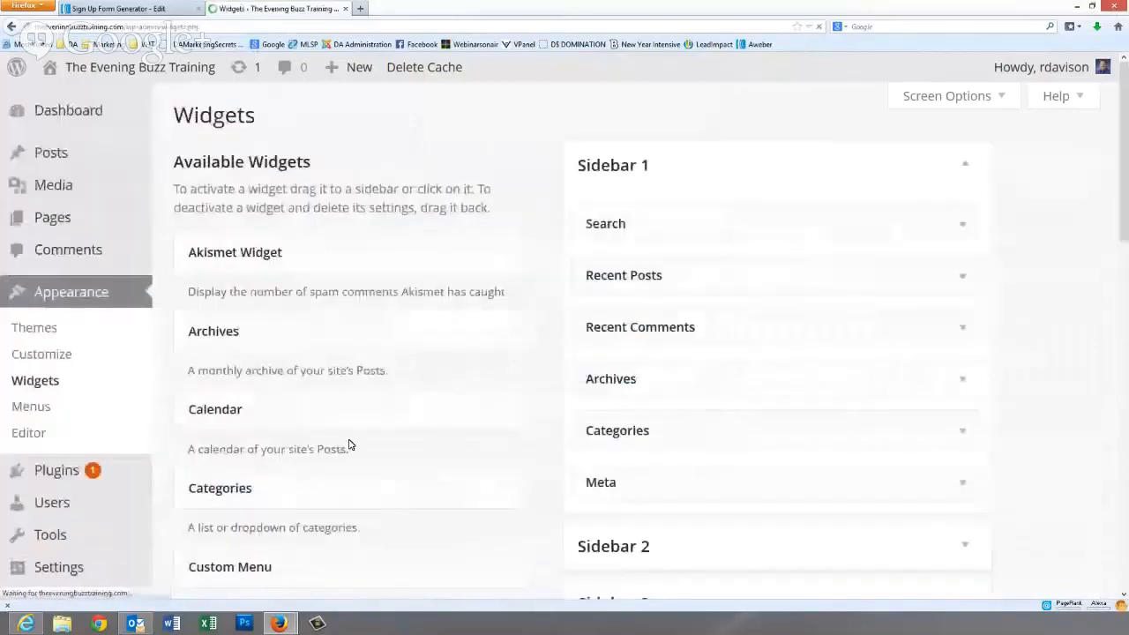
{"action": "scroll", "coordinate": [398, 398], "scroll_direction": "down", "scroll_amount": 6}
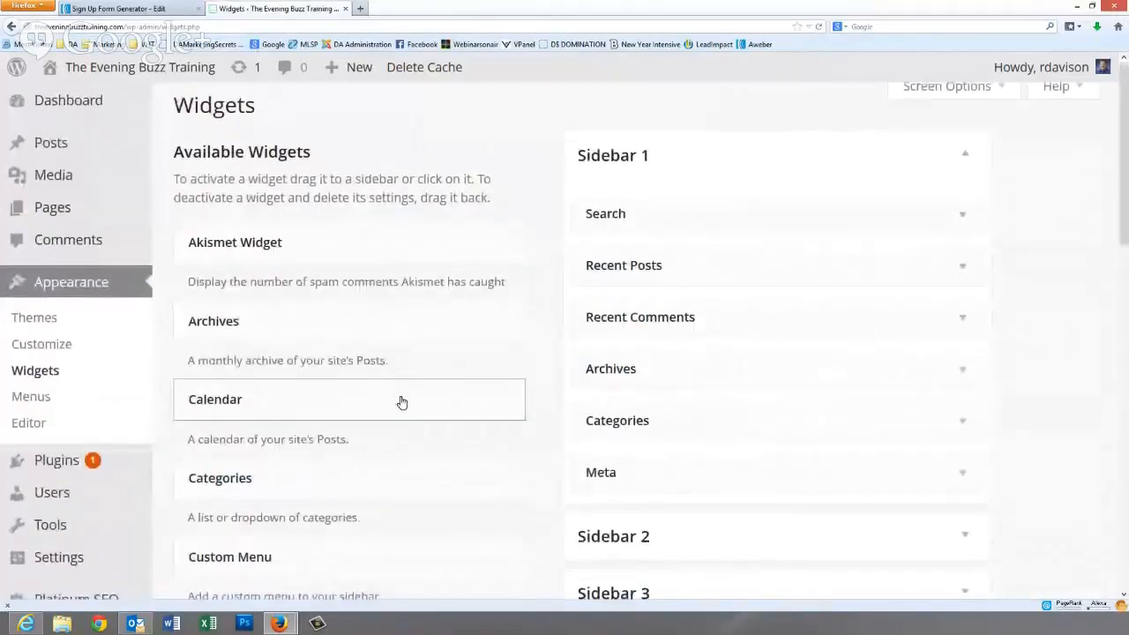
{"action": "left_click", "coordinate": [966, 304]}
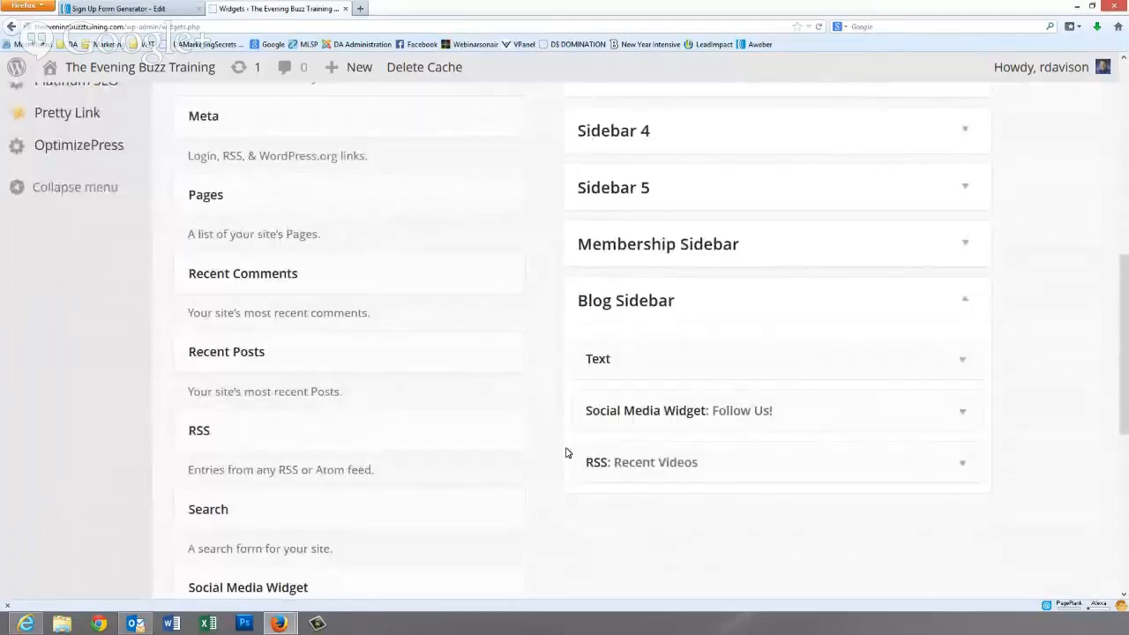
{"action": "left_click", "coordinate": [965, 362]}
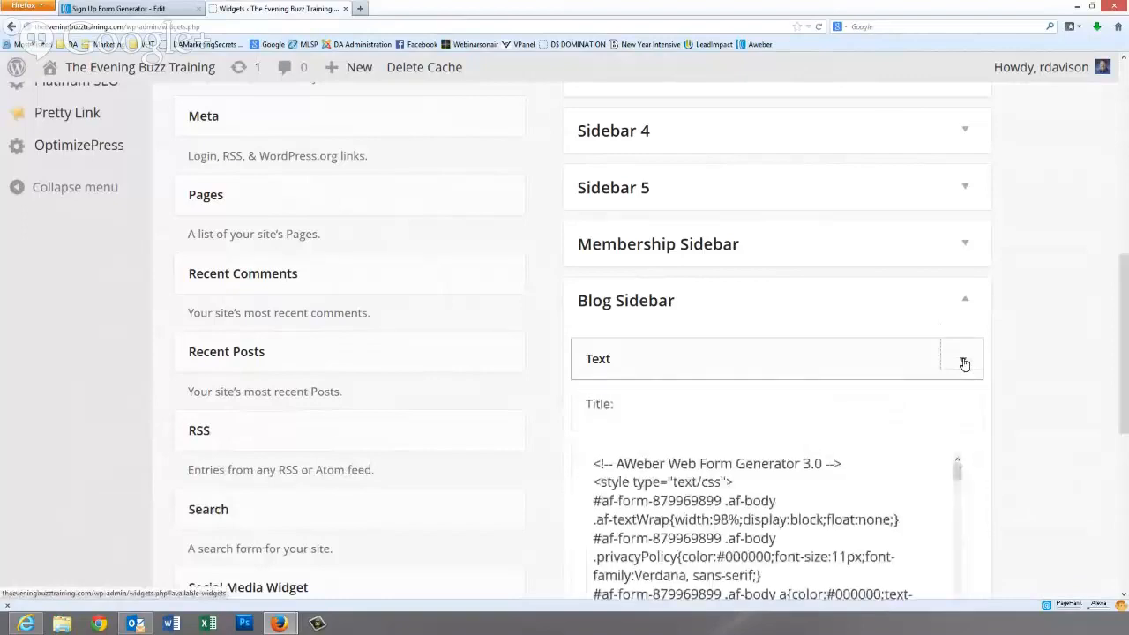
{"action": "scroll", "coordinate": [964, 363], "scroll_direction": "down", "scroll_amount": 2}
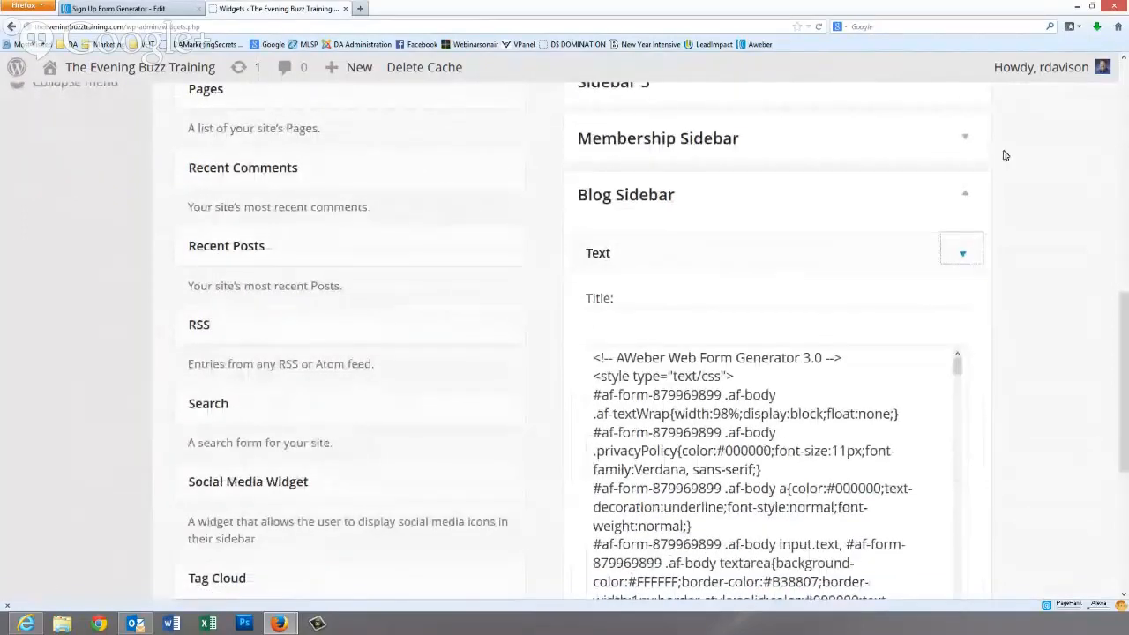
{"action": "left_click", "coordinate": [360, 8]}
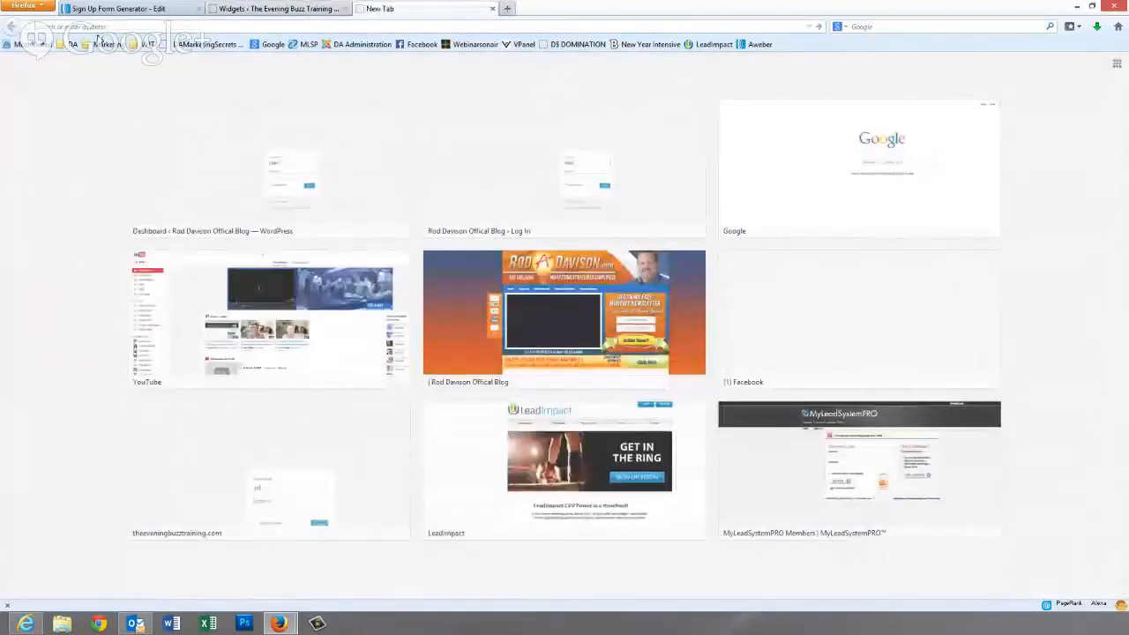
- Load the blog's front page and check the orange newsletter form in the sidebar
{"action": "type", "text": "theeveningbuzztraining.com/"}
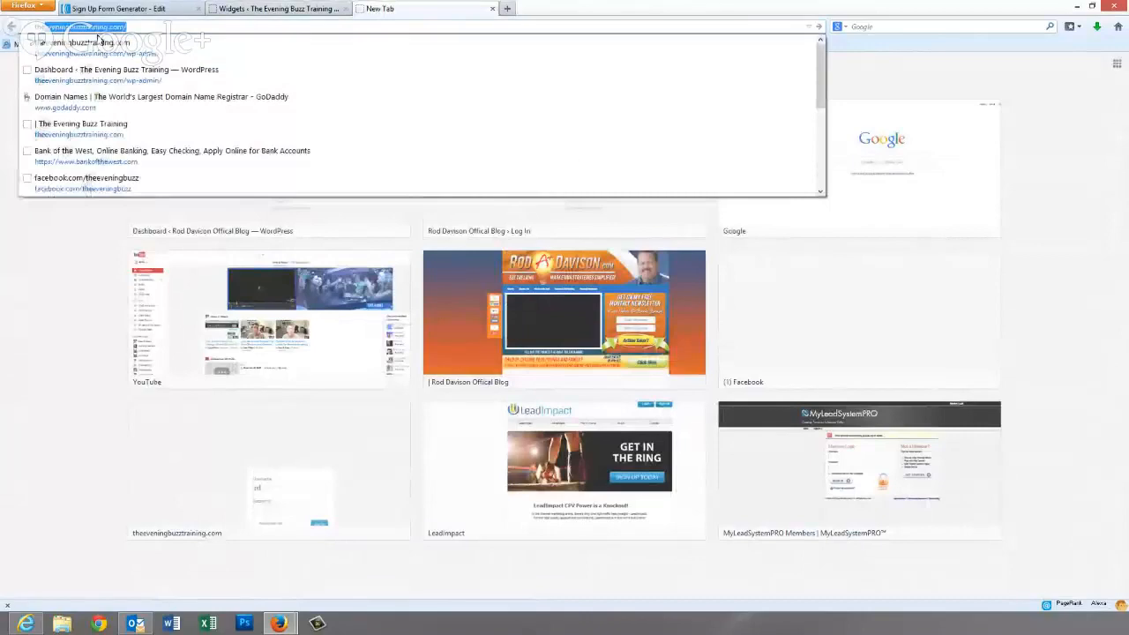
{"action": "key", "text": "Return"}
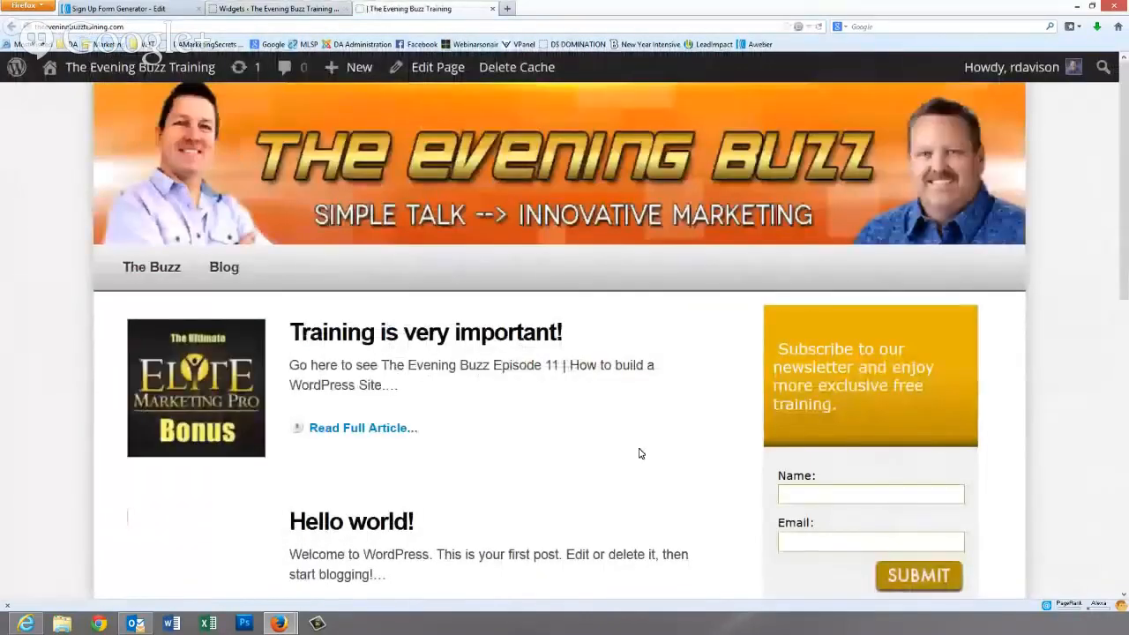
{"action": "scroll", "coordinate": [679, 430], "scroll_direction": "down", "scroll_amount": 3}
{"action": "scroll", "coordinate": [679, 430], "scroll_direction": "down", "scroll_amount": 4}
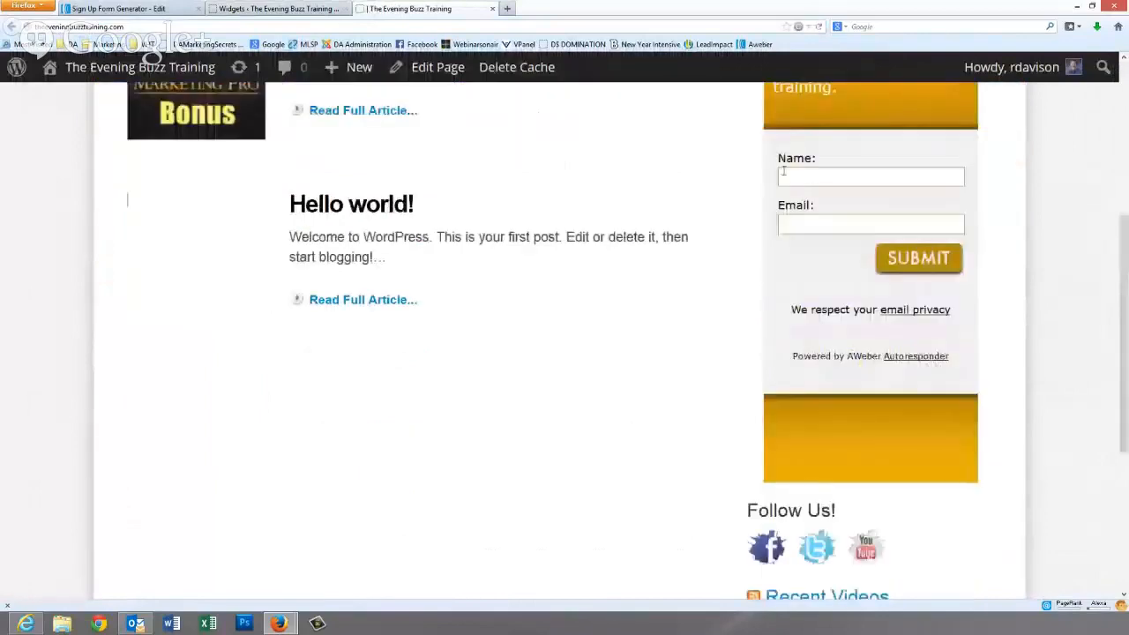
{"action": "scroll", "coordinate": [814, 224], "scroll_direction": "up", "scroll_amount": 1}
{"action": "scroll", "coordinate": [818, 234], "scroll_direction": "up", "scroll_amount": 2}
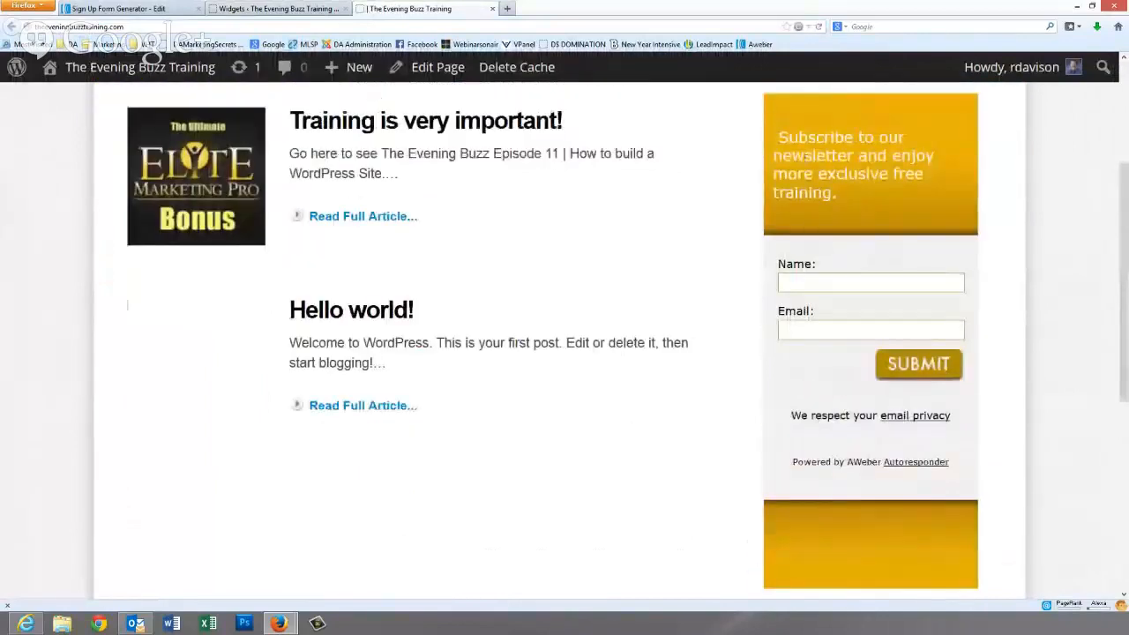
- Remove the old Text widget from the Blog Sidebar
{"action": "left_click", "coordinate": [265, 8]}
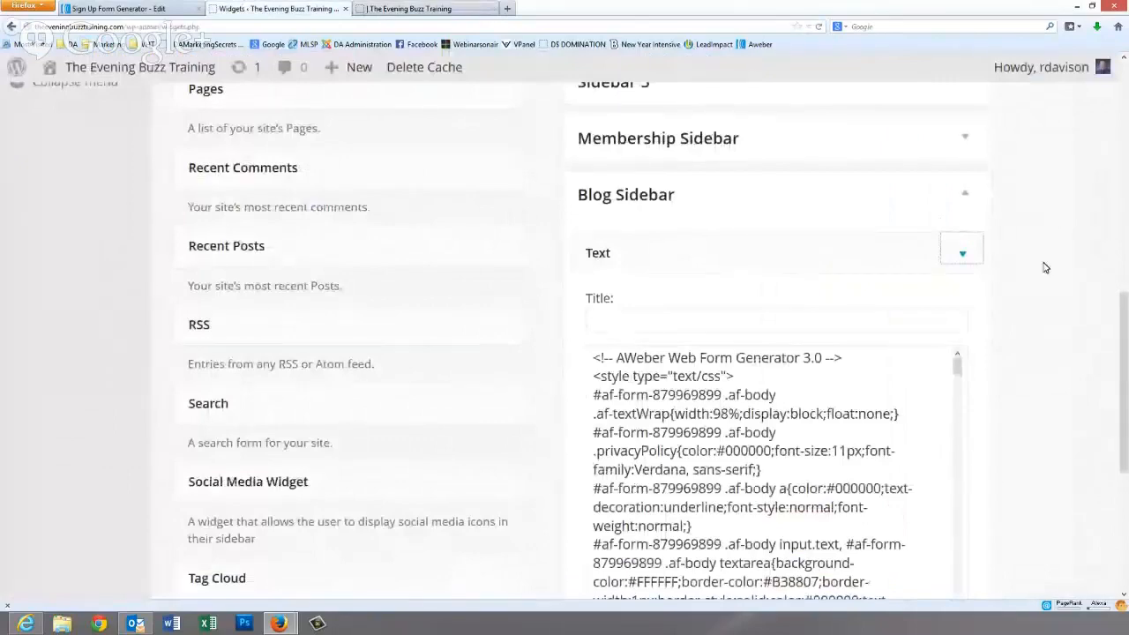
{"action": "left_click_drag", "start_coordinate": [1125, 328], "coordinate": [1111, 350]}
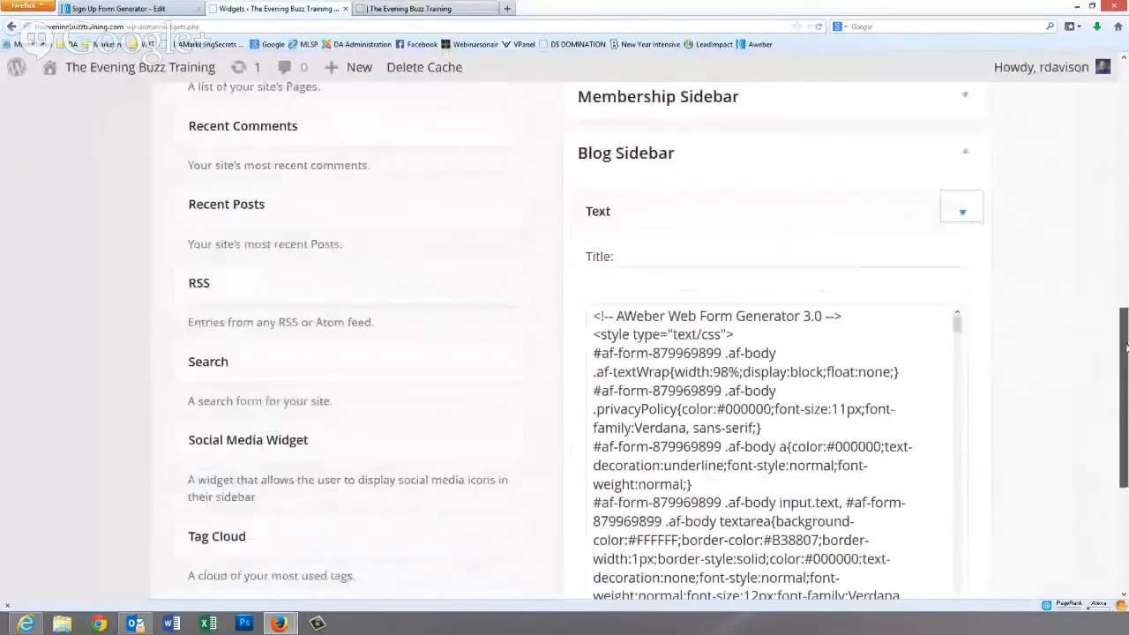
{"action": "left_click", "coordinate": [963, 211]}
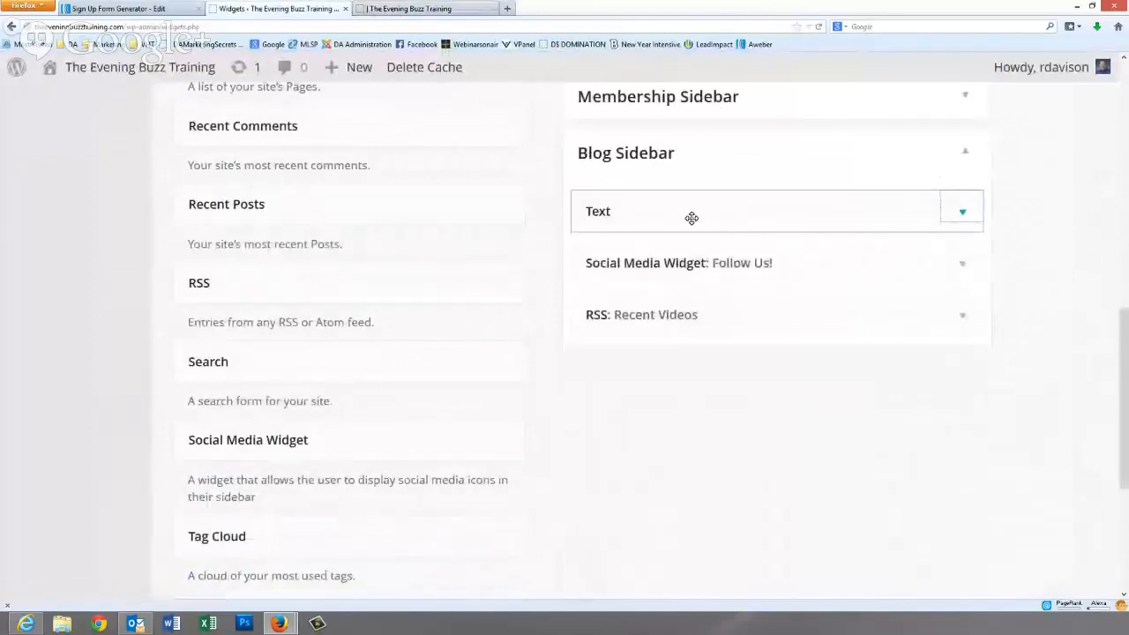
{"action": "left_click_drag", "start_coordinate": [691, 218], "coordinate": [436, 558]}
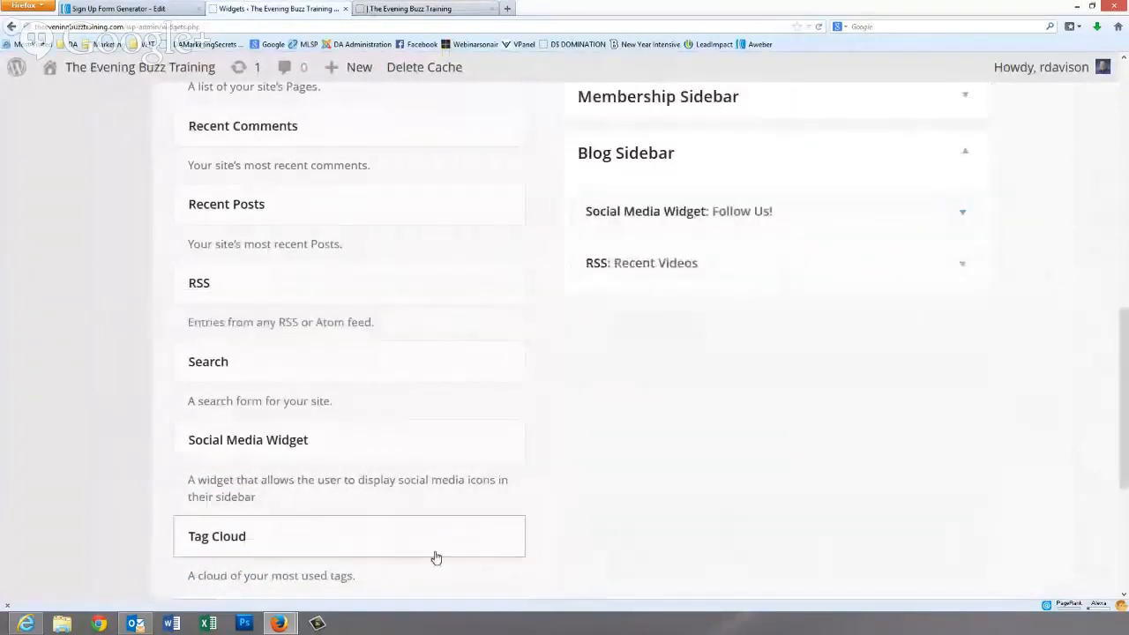
{"action": "scroll", "coordinate": [449, 499], "scroll_direction": "up", "scroll_amount": 4}
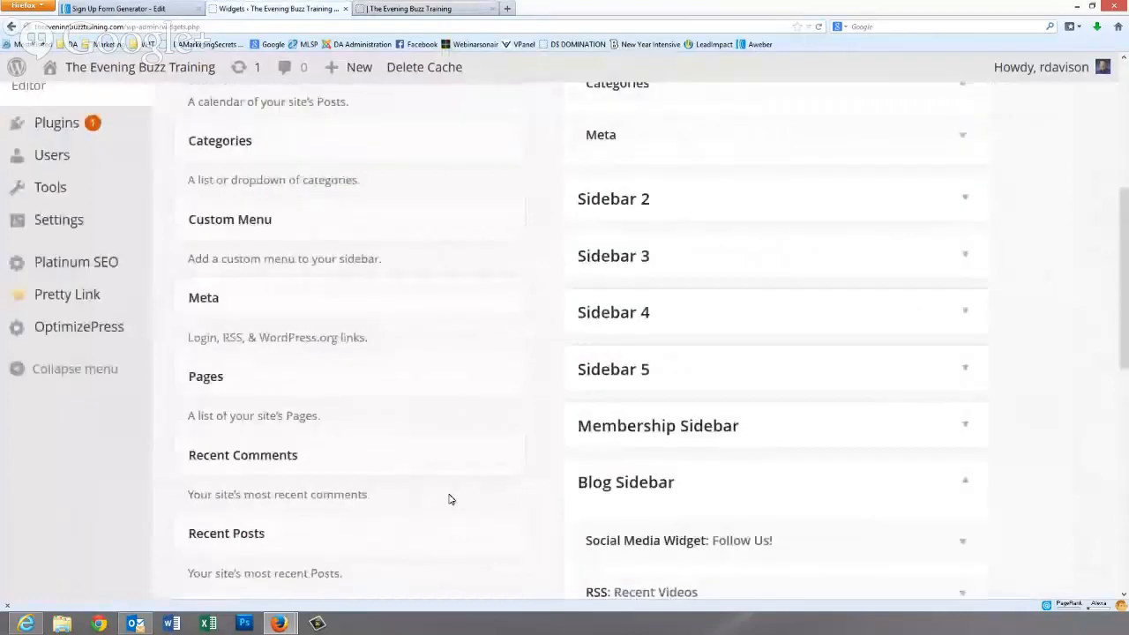
{"action": "scroll", "coordinate": [449, 499], "scroll_direction": "down", "scroll_amount": 6}
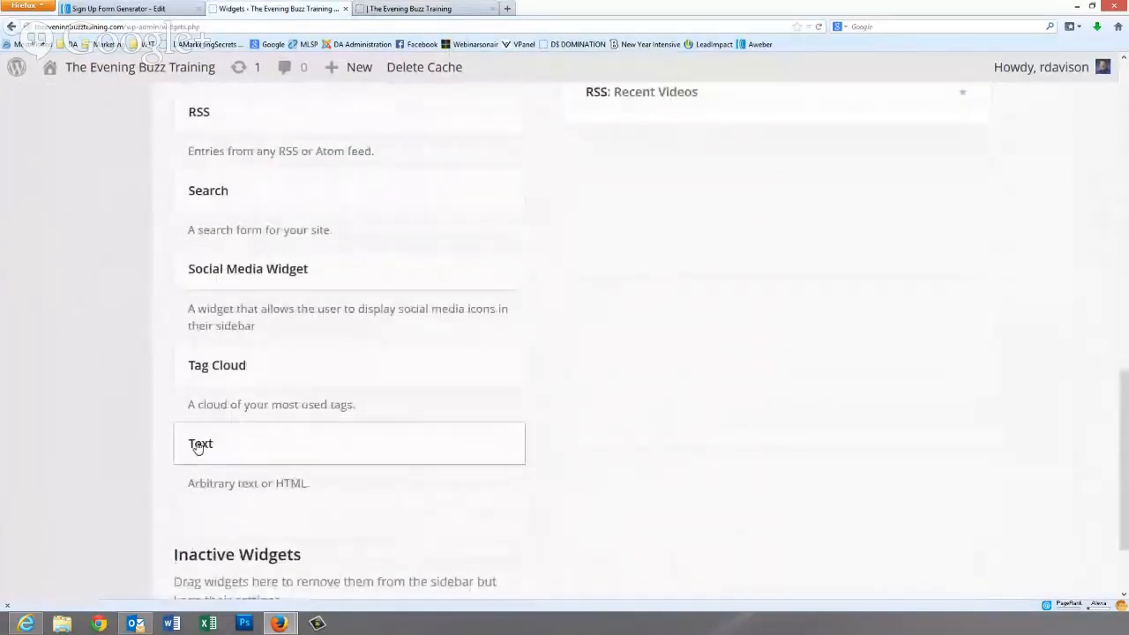
- Add a new Blog Sidebar Text widget containing the pasted AWeber form code and save it
{"action": "left_click_drag", "start_coordinate": [199, 447], "coordinate": [593, 333]}
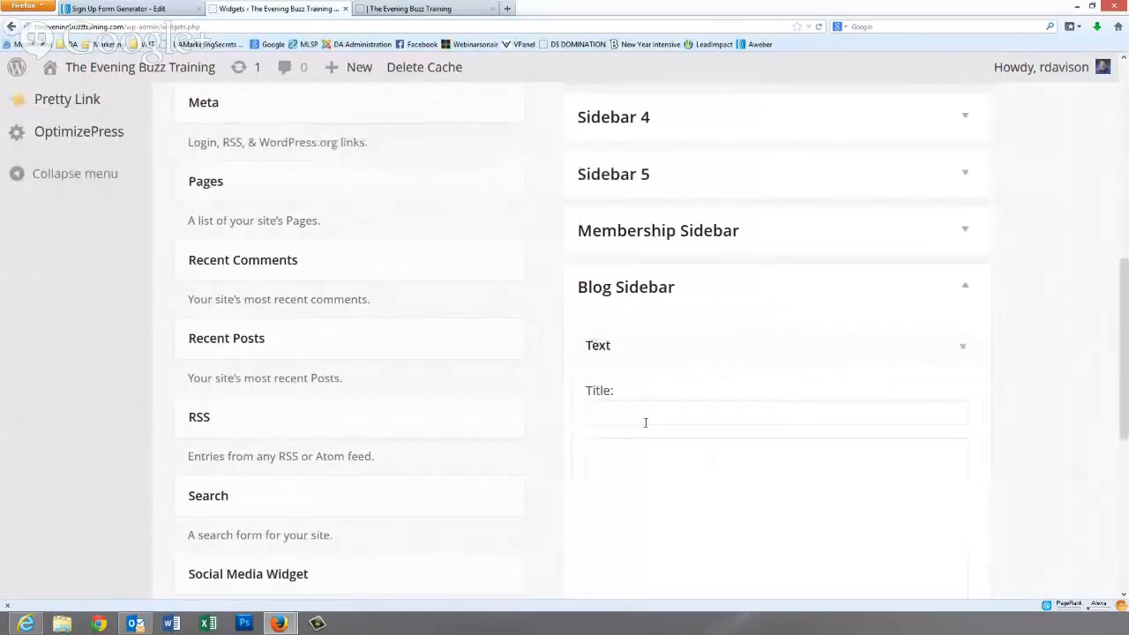
{"action": "left_click", "coordinate": [599, 465]}
{"action": "right_click", "coordinate": [606, 461]}
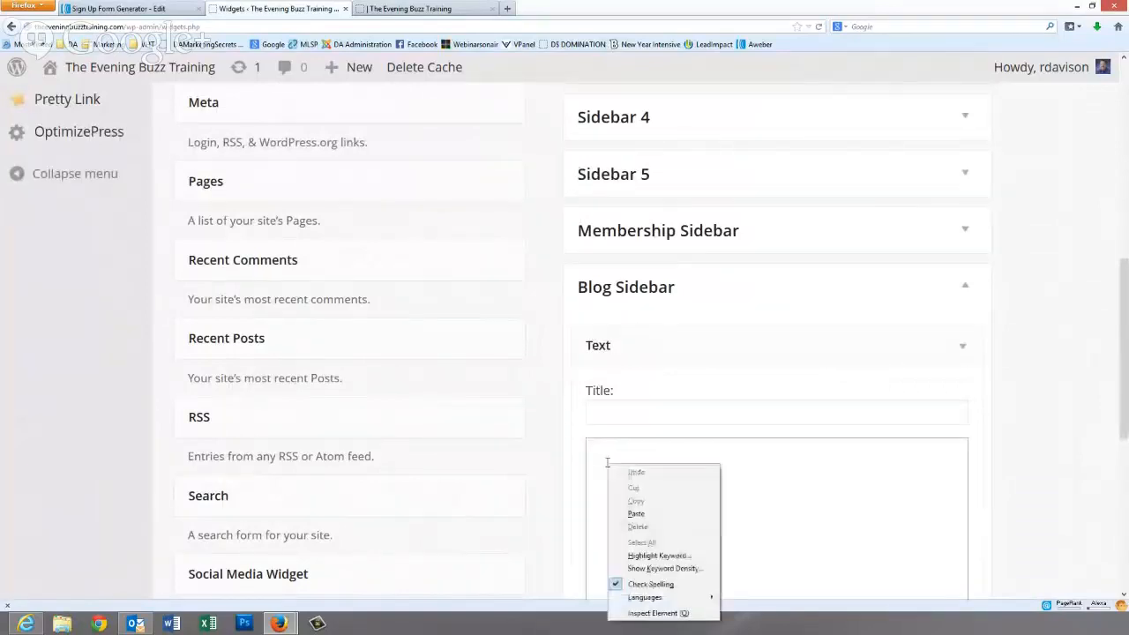
{"action": "left_click", "coordinate": [635, 514]}
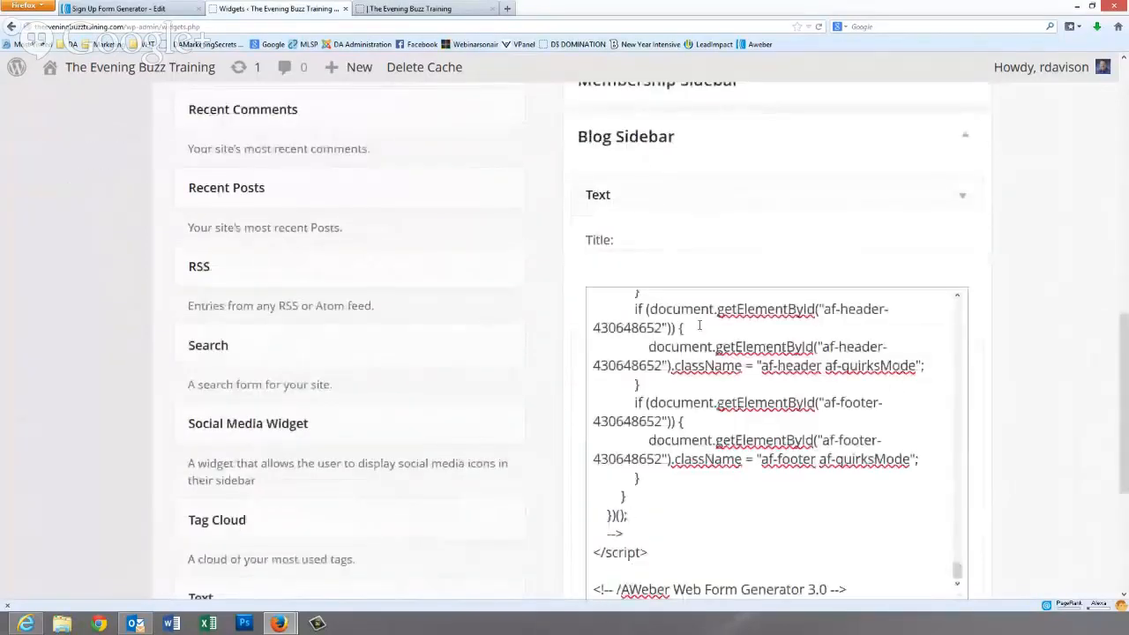
{"action": "left_click_drag", "start_coordinate": [1126, 385], "coordinate": [1121, 491]}
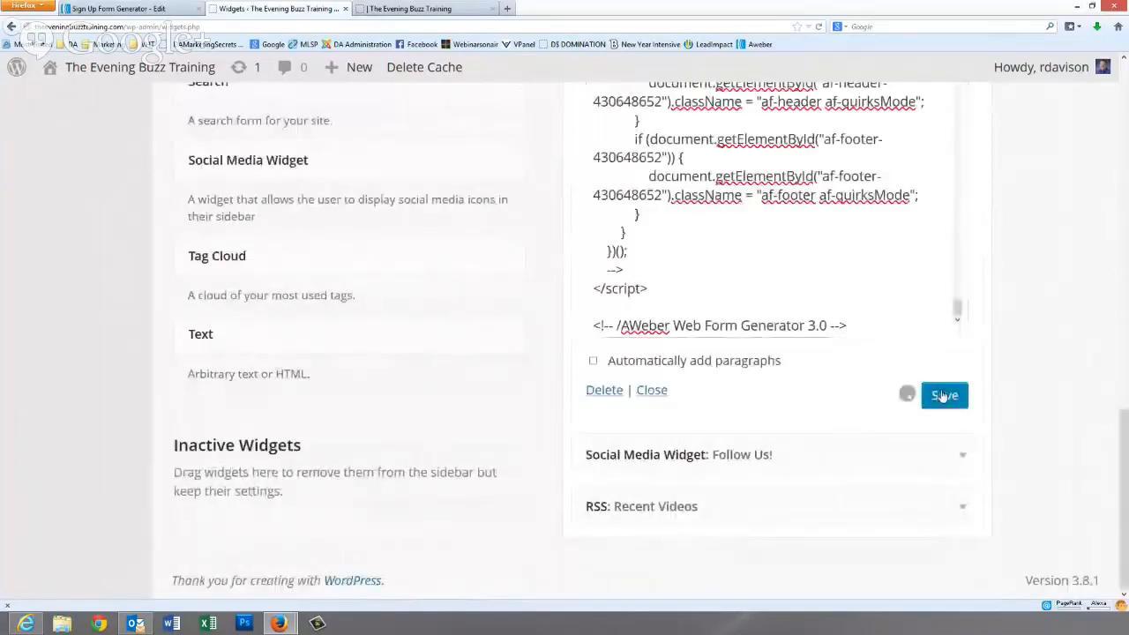
{"action": "left_click", "coordinate": [391, 9]}
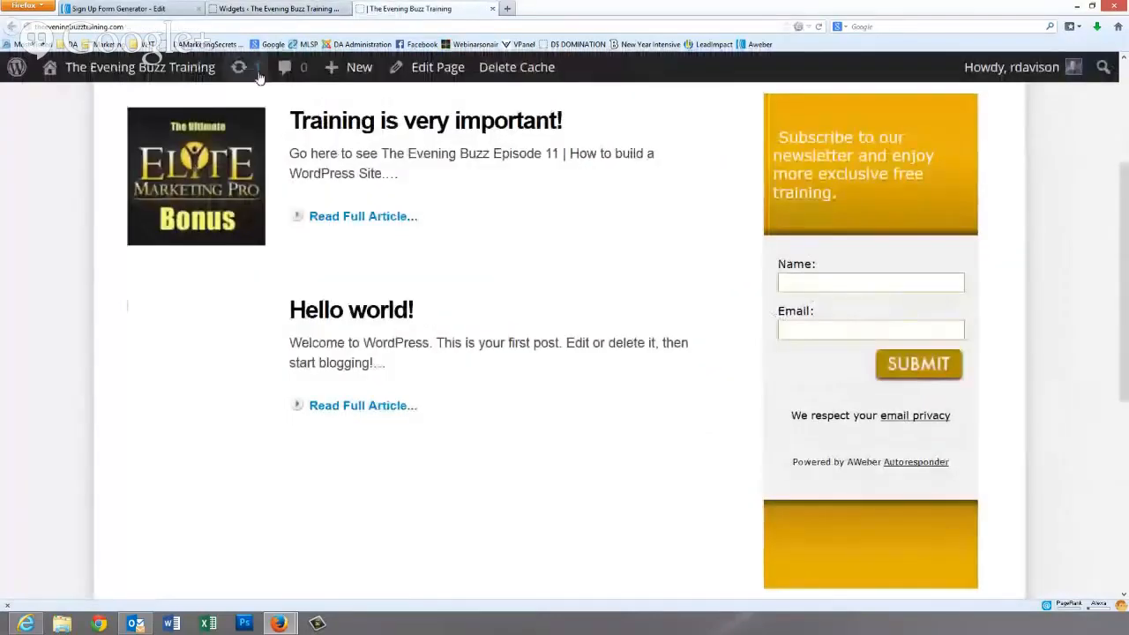
- Reload the front page and confirm the blue form with Name, Email and Phone Number fields
{"action": "key", "text": "F5"}
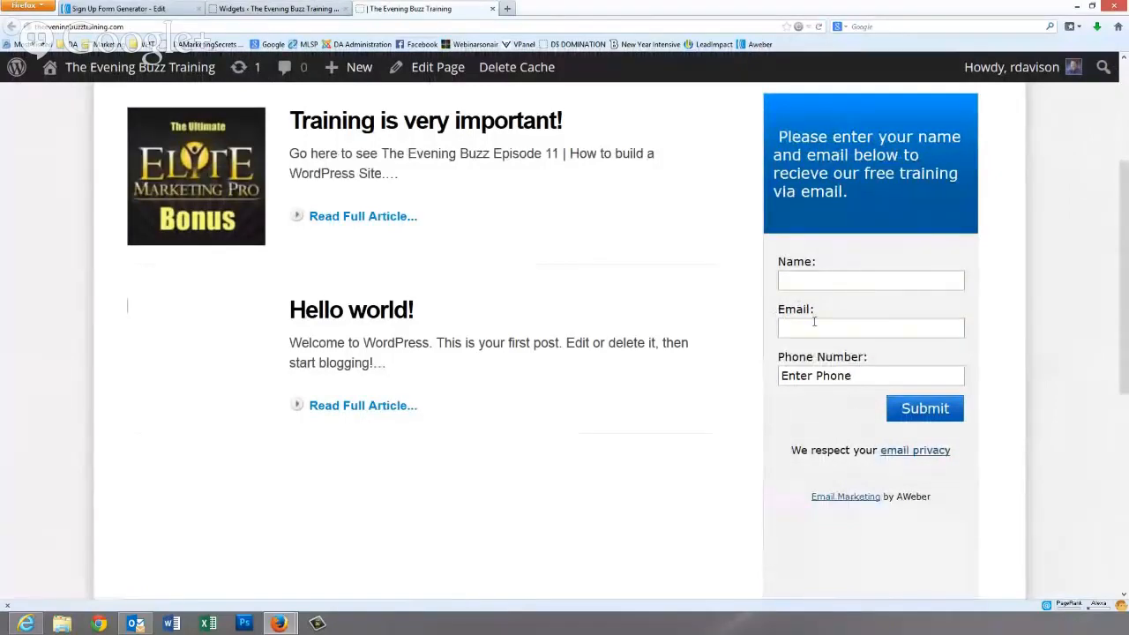
{"action": "scroll", "coordinate": [798, 498], "scroll_direction": "down", "scroll_amount": 5}
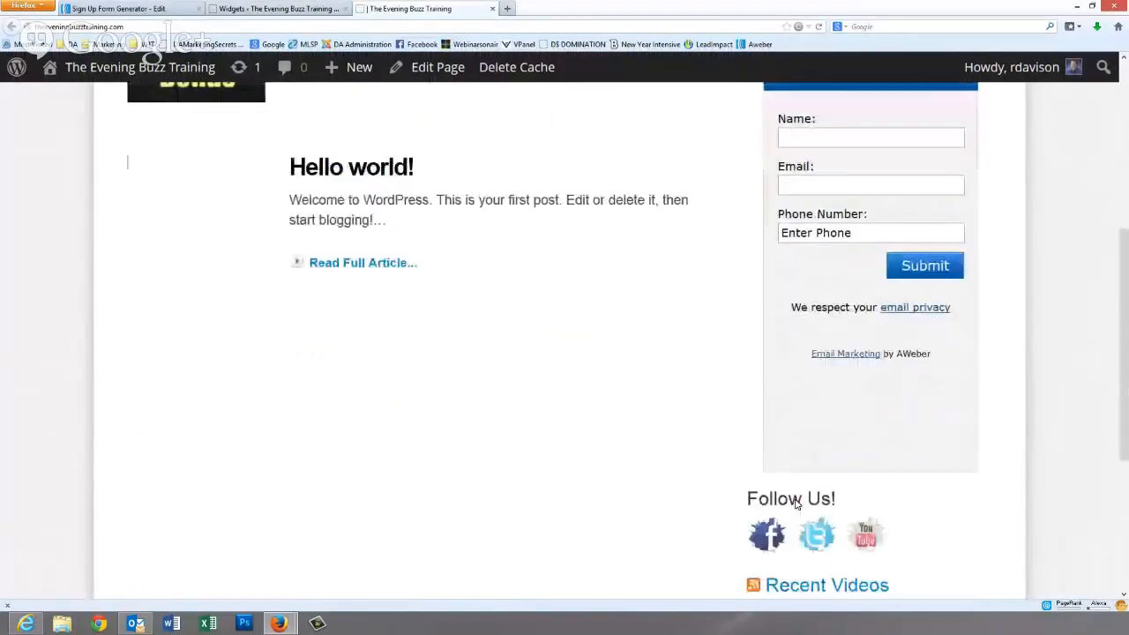
{"action": "scroll", "coordinate": [796, 500], "scroll_direction": "up", "scroll_amount": 3}
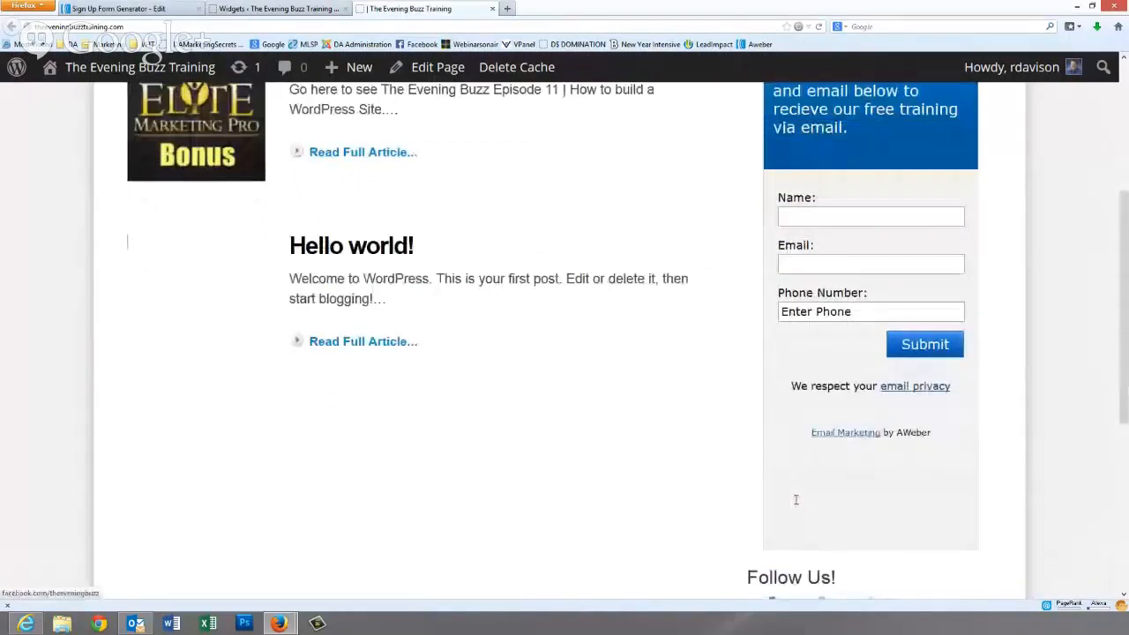
{"action": "scroll", "coordinate": [796, 499], "scroll_direction": "up", "scroll_amount": 4}
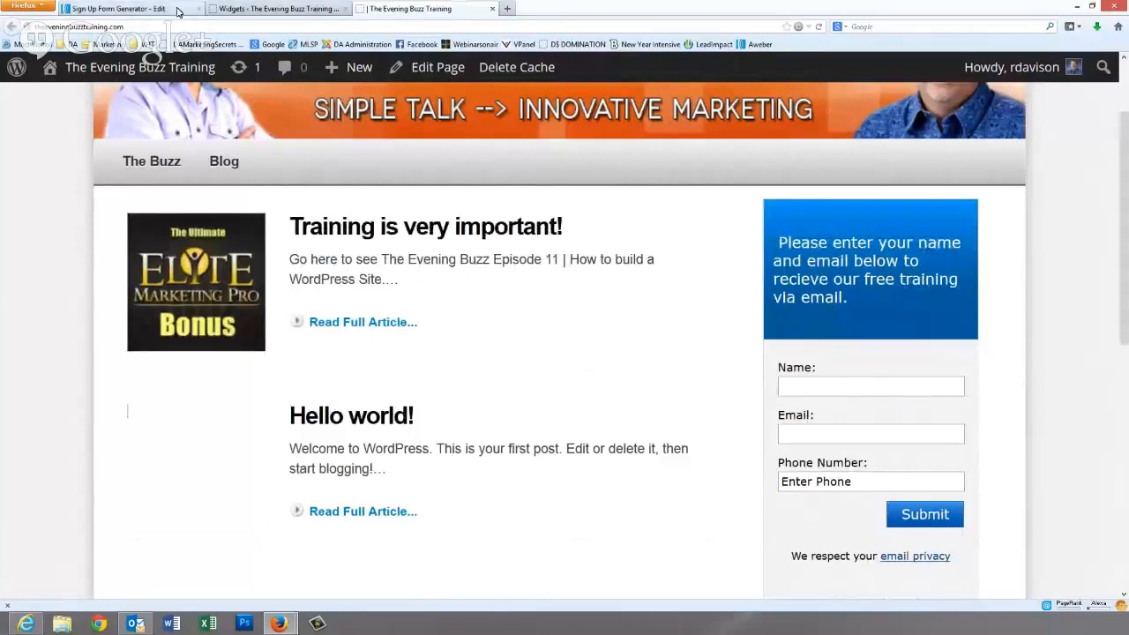
- Return to AWeber and open the Follow Up Series page from the Messages menu
{"action": "left_click", "coordinate": [176, 11]}
{"action": "scroll", "coordinate": [585, 297], "scroll_direction": "up", "scroll_amount": 2}
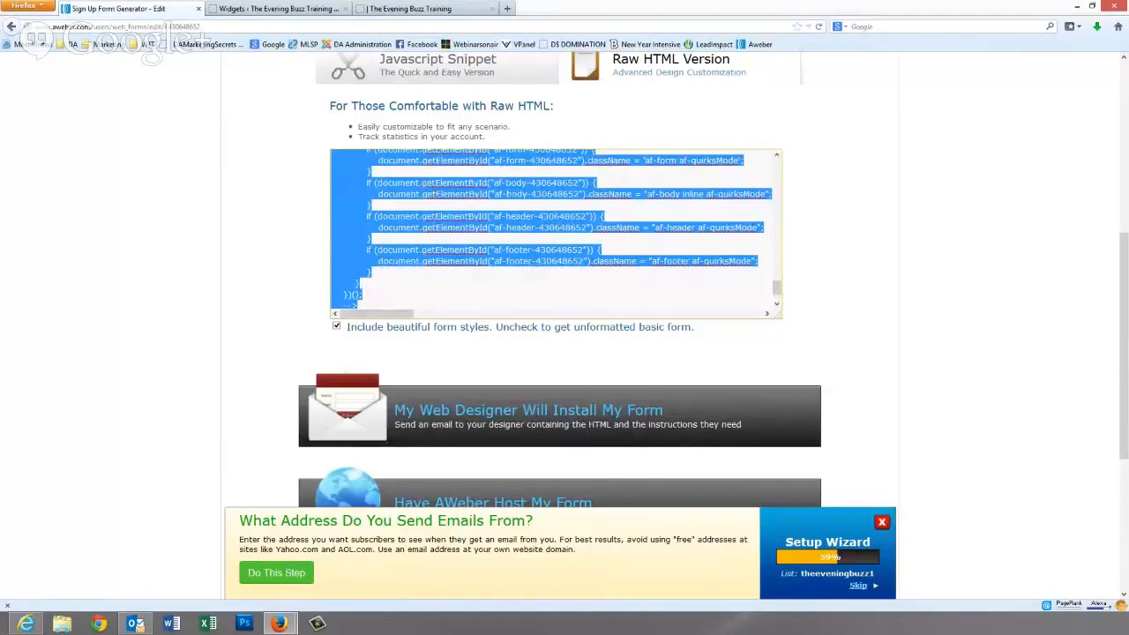
{"action": "scroll", "coordinate": [582, 220], "scroll_direction": "up", "scroll_amount": 10}
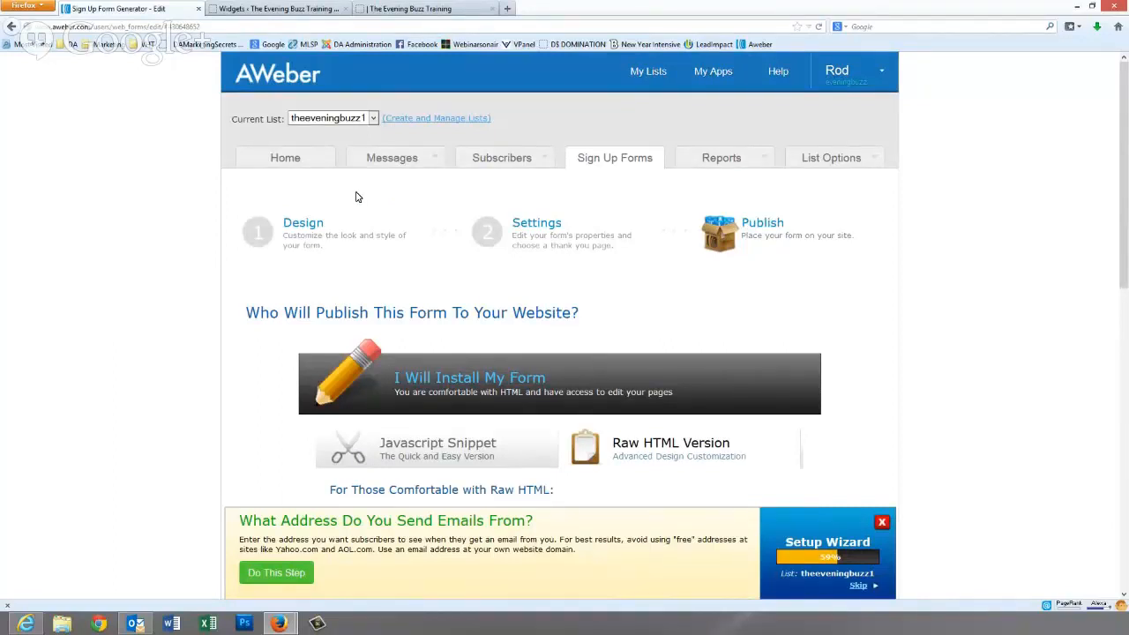
{"action": "mouse_move", "coordinate": [428, 169]}
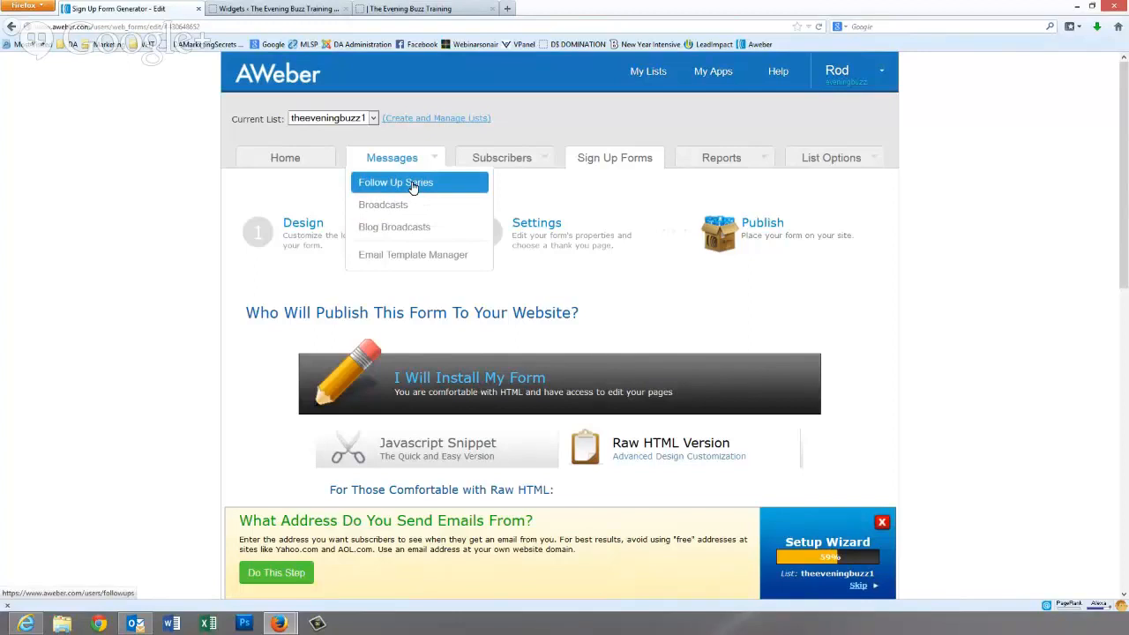
{"action": "left_click", "coordinate": [398, 187]}
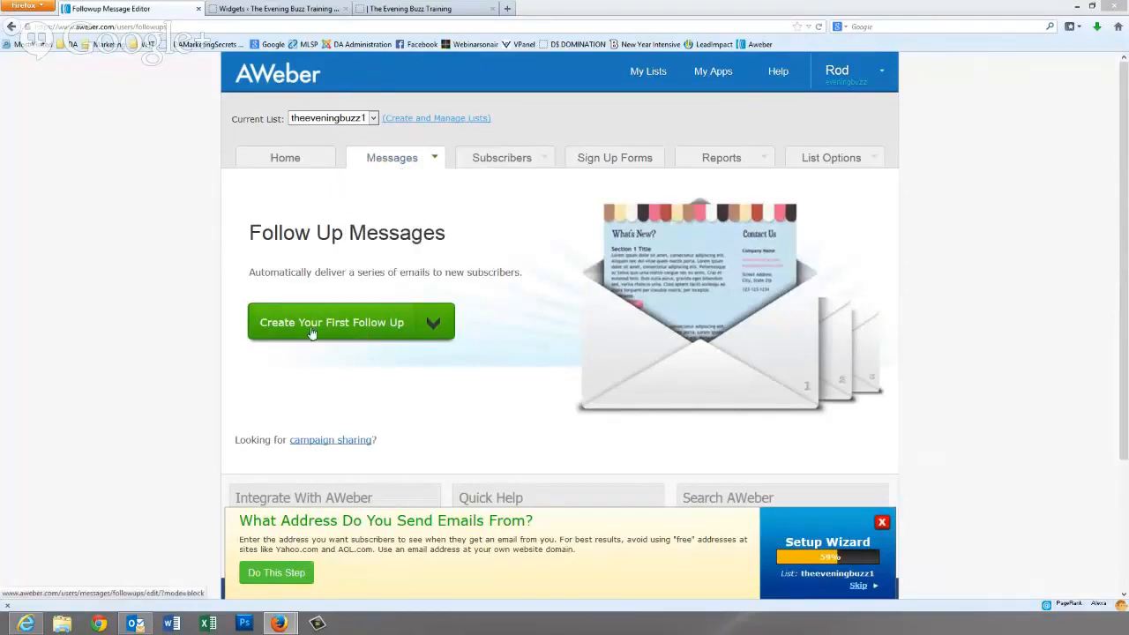
- Start the first follow-up message with the subject test1
{"action": "left_click", "coordinate": [372, 326]}
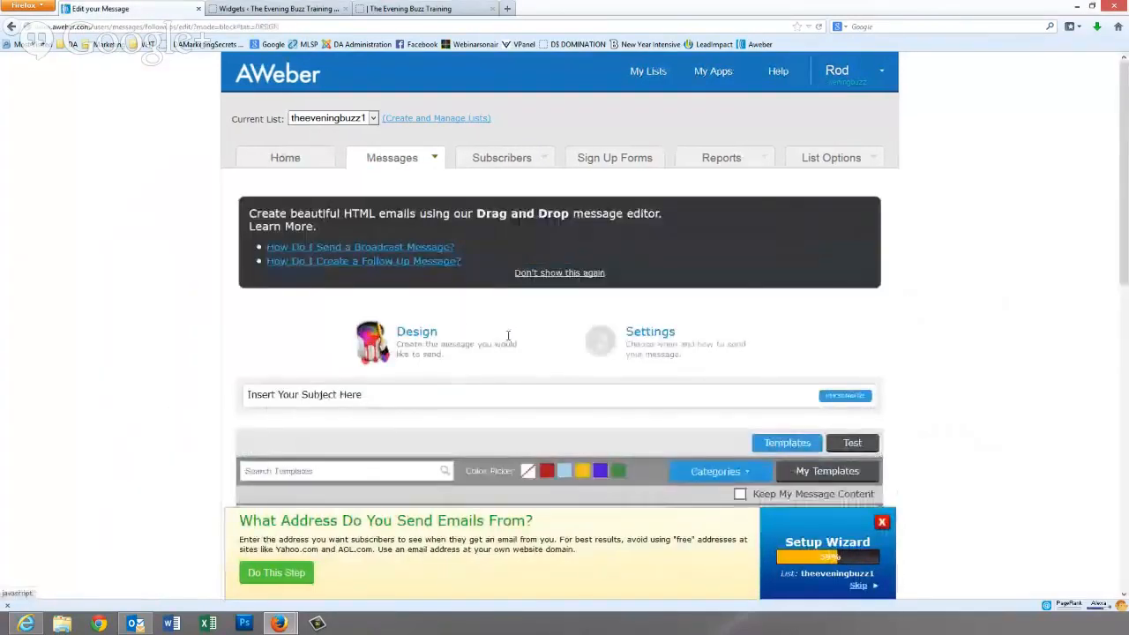
{"action": "scroll", "coordinate": [508, 335], "scroll_direction": "down", "scroll_amount": 3}
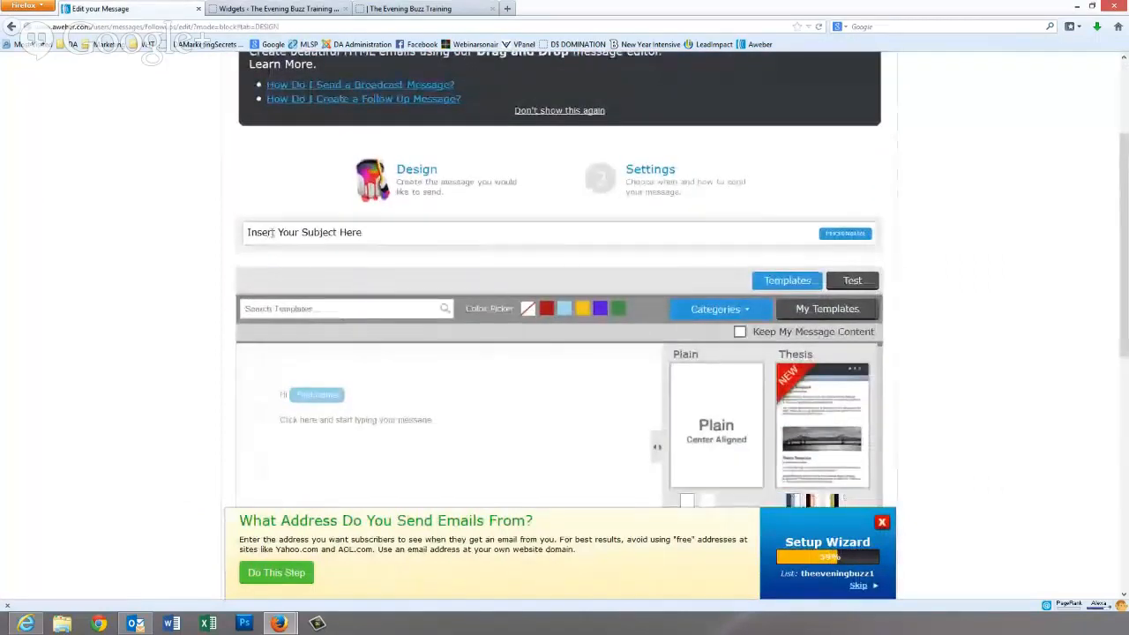
{"action": "left_click", "coordinate": [272, 232]}
{"action": "type", "text": "test1"}
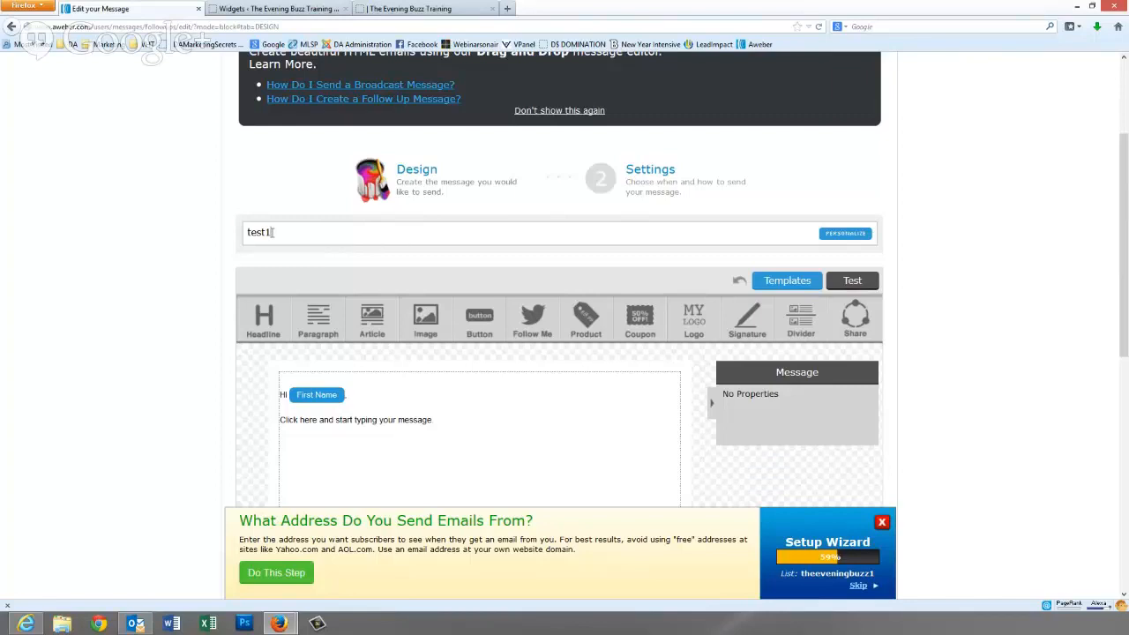
- Select the default greeting text block in the message body for editing
{"action": "left_click", "coordinate": [280, 235]}
{"action": "left_click", "coordinate": [386, 424]}
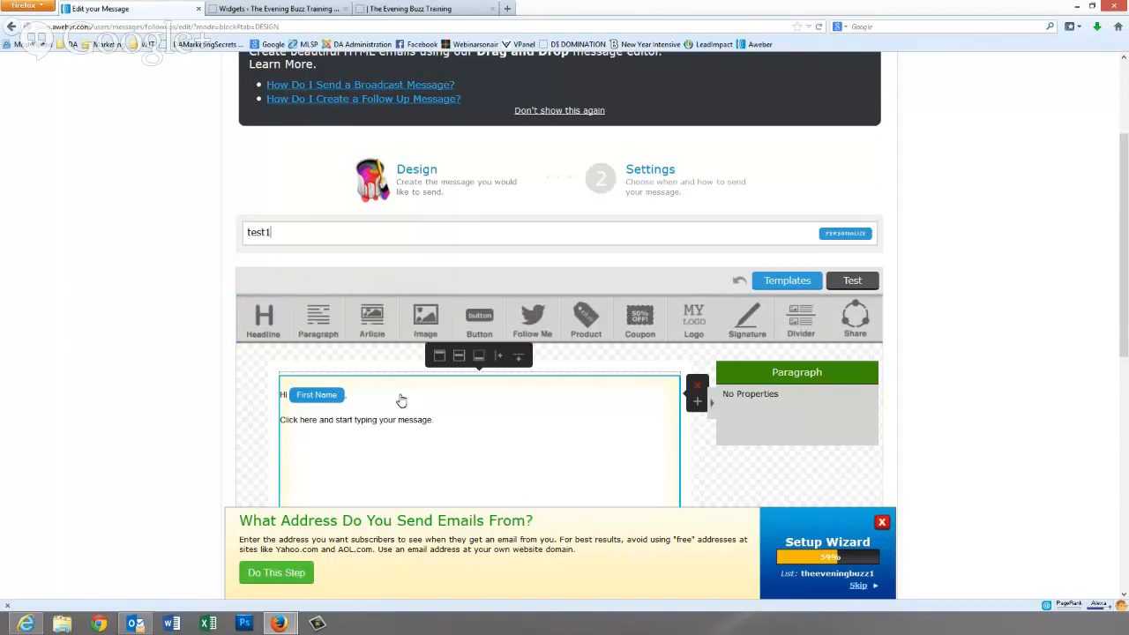
{"action": "left_click", "coordinate": [409, 424]}
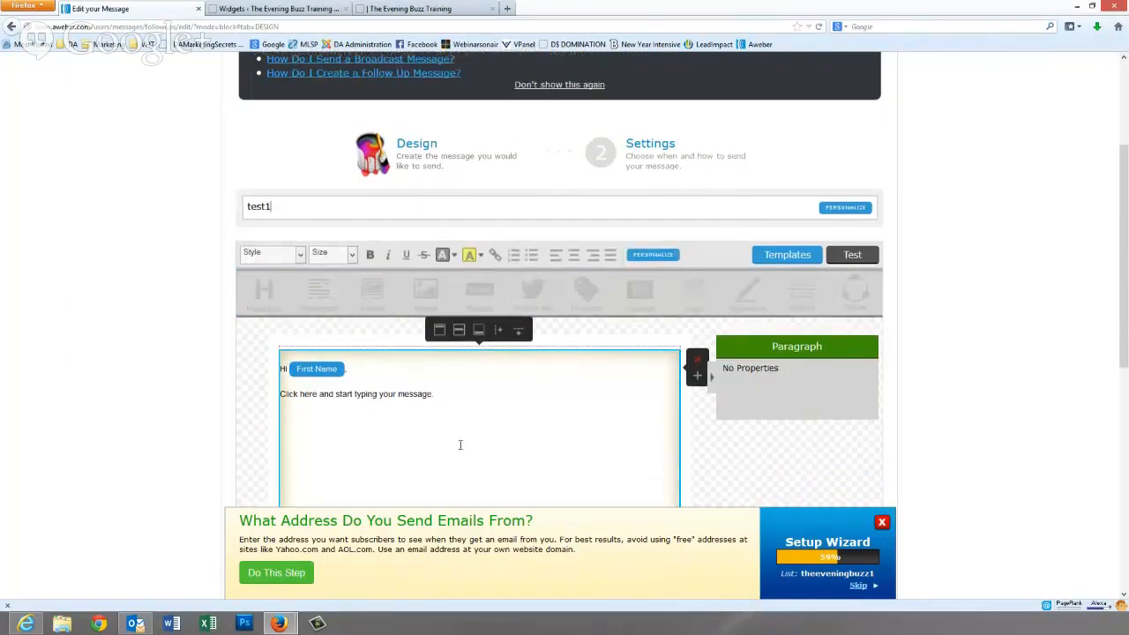
{"action": "scroll", "coordinate": [459, 444], "scroll_direction": "down", "scroll_amount": 3}
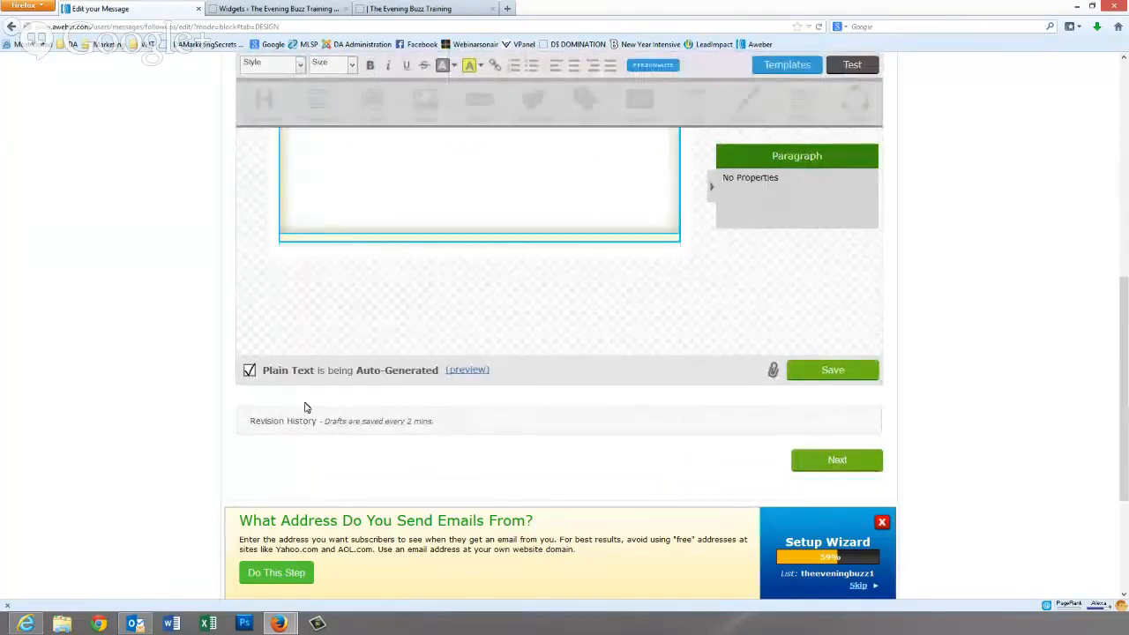
{"action": "scroll", "coordinate": [489, 433], "scroll_direction": "down", "scroll_amount": 1}
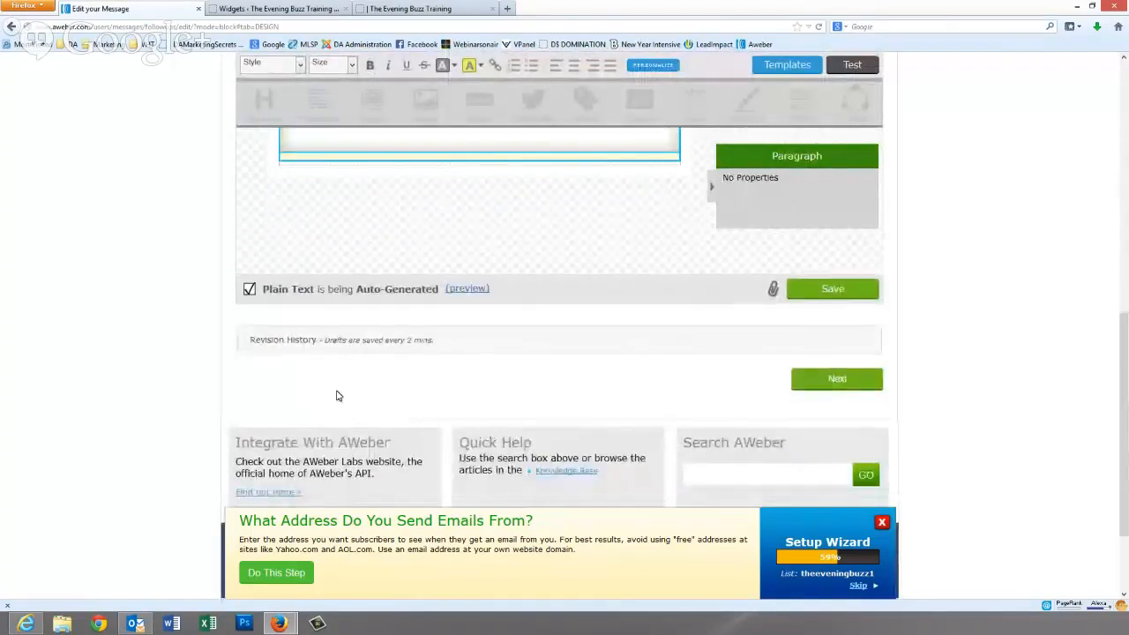
- Save test1 from its Settings step as follow-up message #1, sent immediately
{"action": "left_click", "coordinate": [835, 381]}
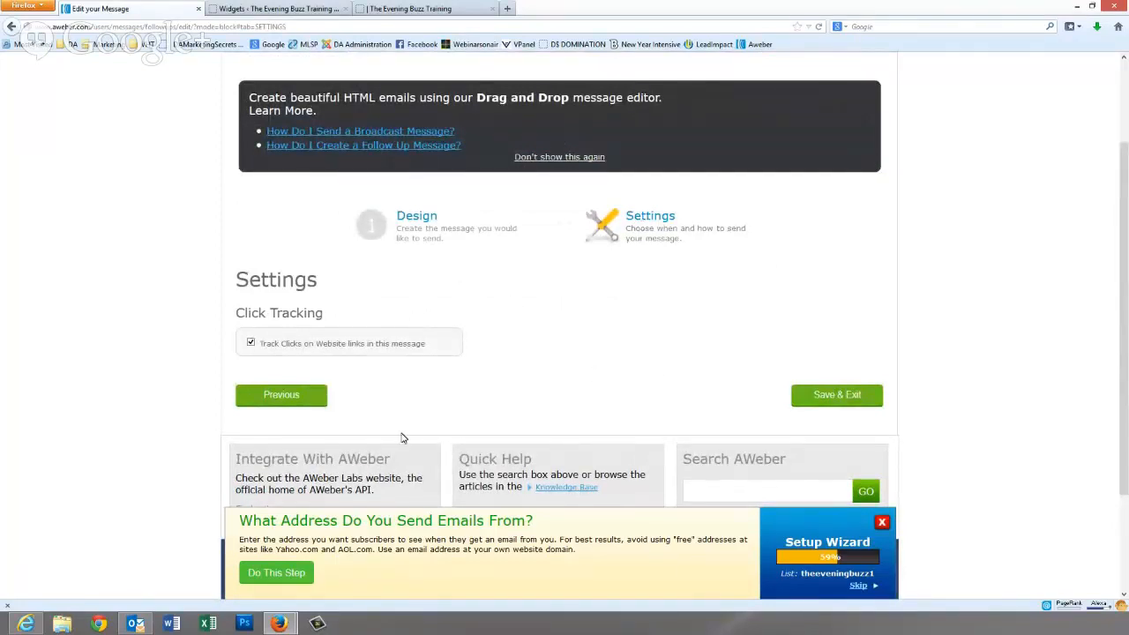
{"action": "scroll", "coordinate": [452, 404], "scroll_direction": "down", "scroll_amount": 3}
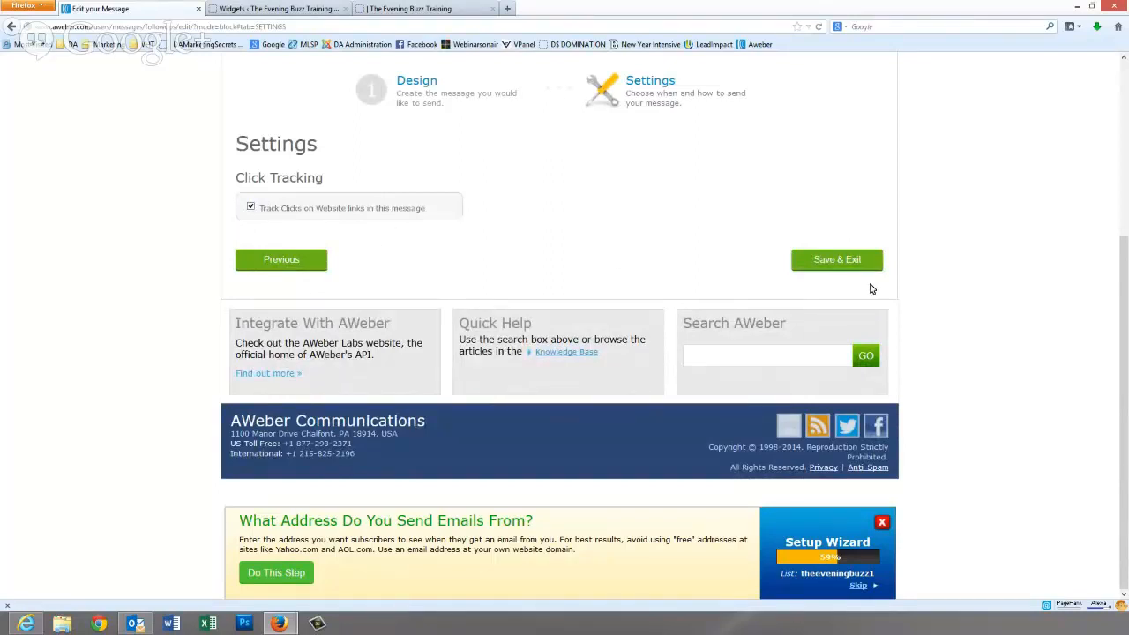
{"action": "left_click", "coordinate": [827, 267]}
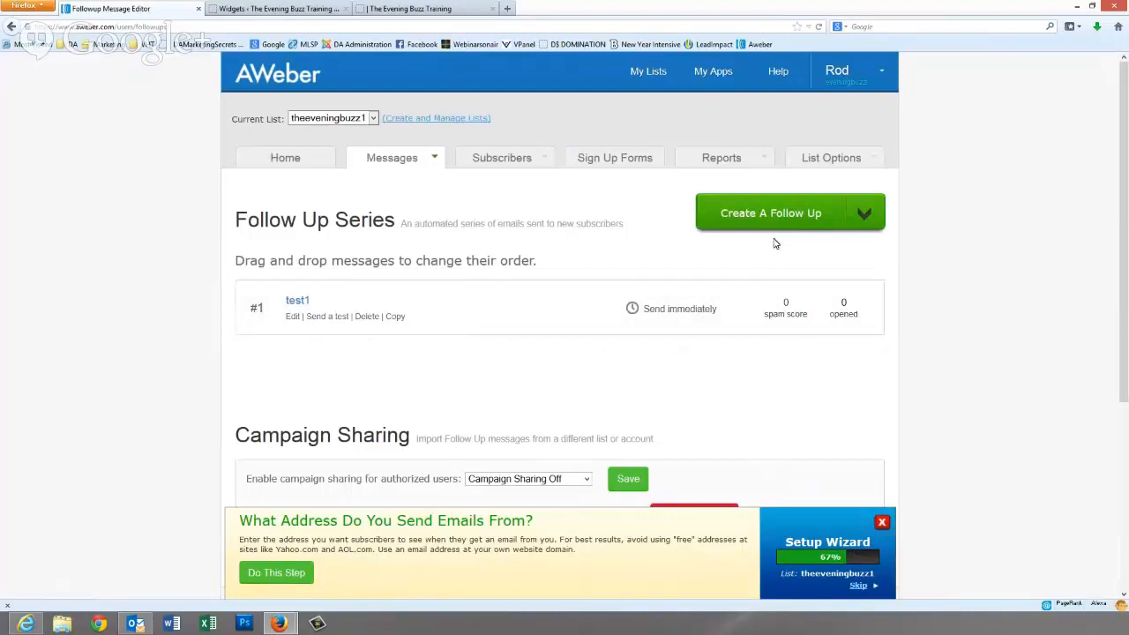
{"action": "double_click", "coordinate": [860, 219]}
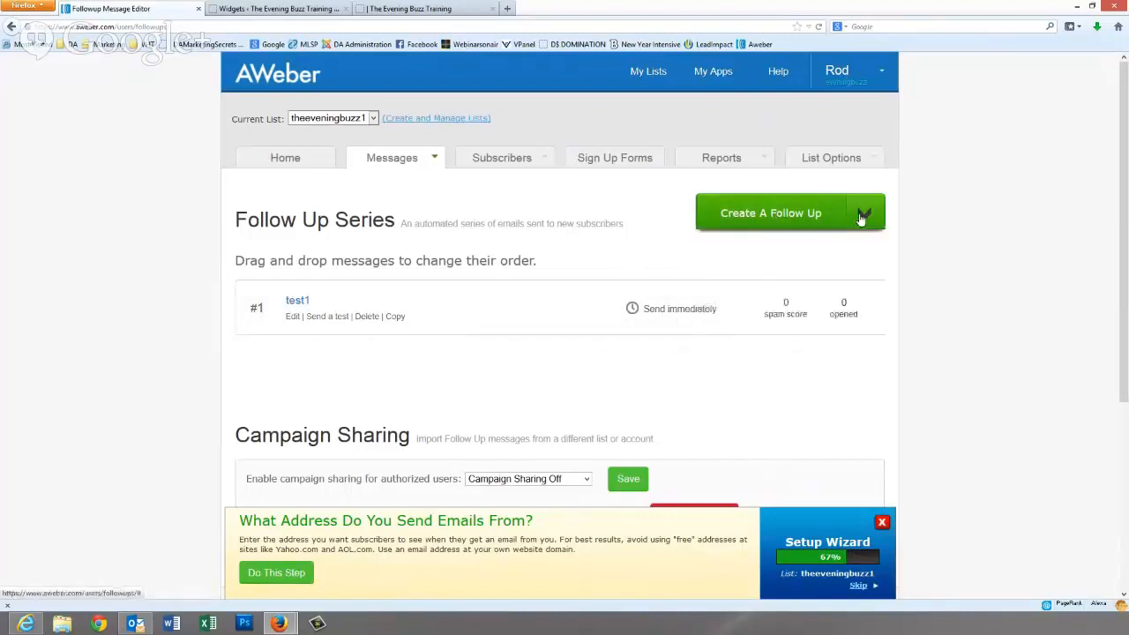
- Create a second follow-up with subject test2 and advance to its Settings step
{"action": "left_click", "coordinate": [770, 215]}
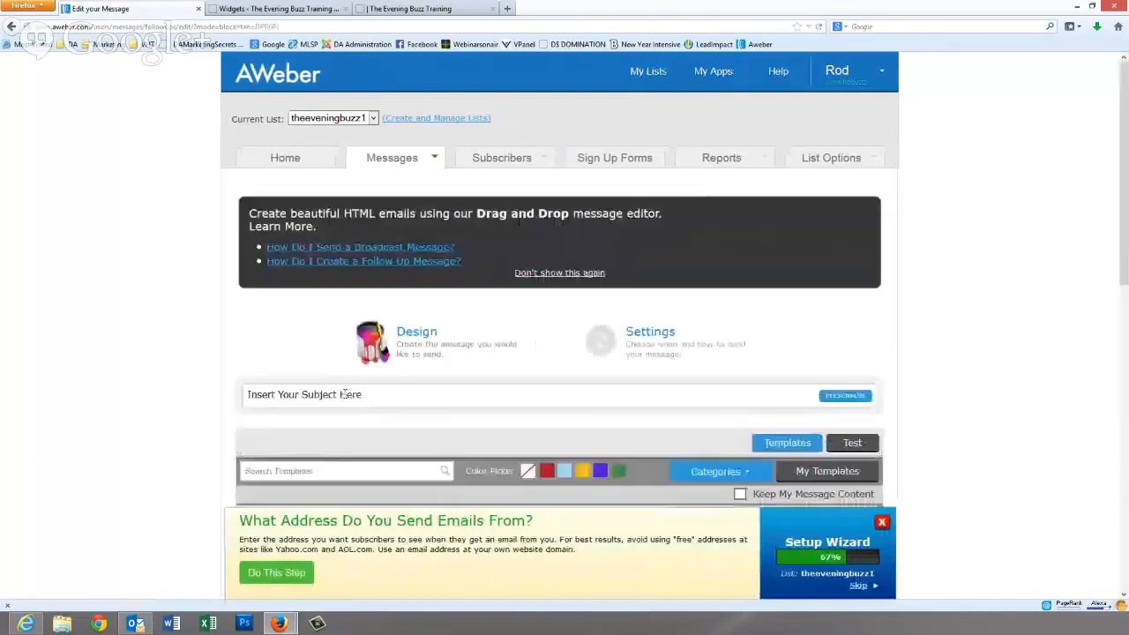
{"action": "left_click", "coordinate": [344, 393]}
{"action": "type", "text": "test2"}
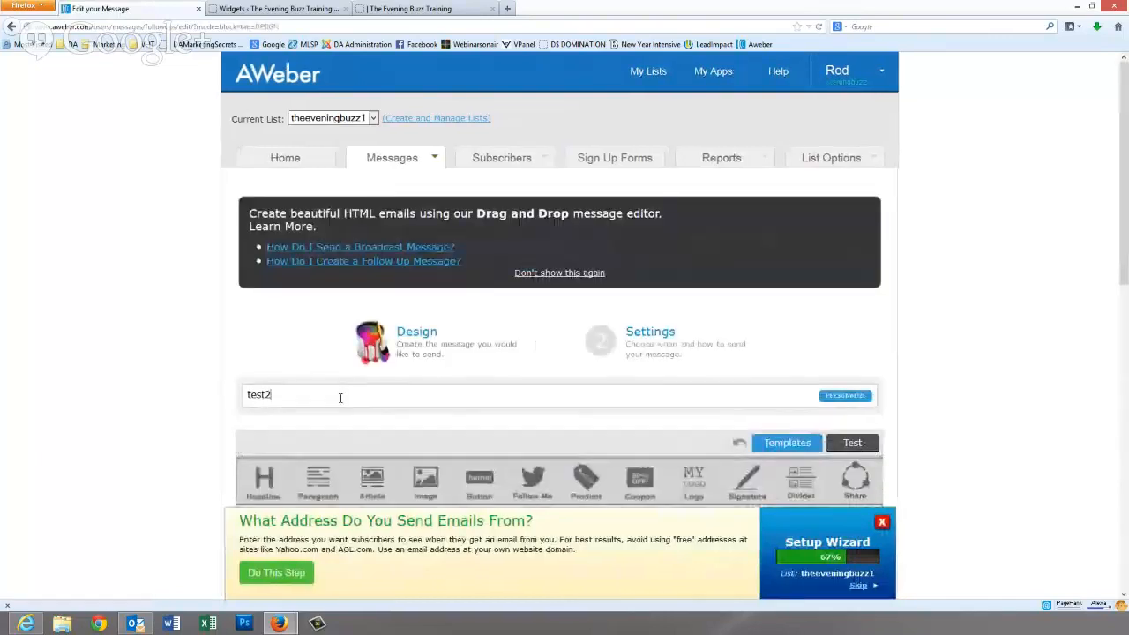
{"action": "scroll", "coordinate": [370, 397], "scroll_direction": "down", "scroll_amount": 2}
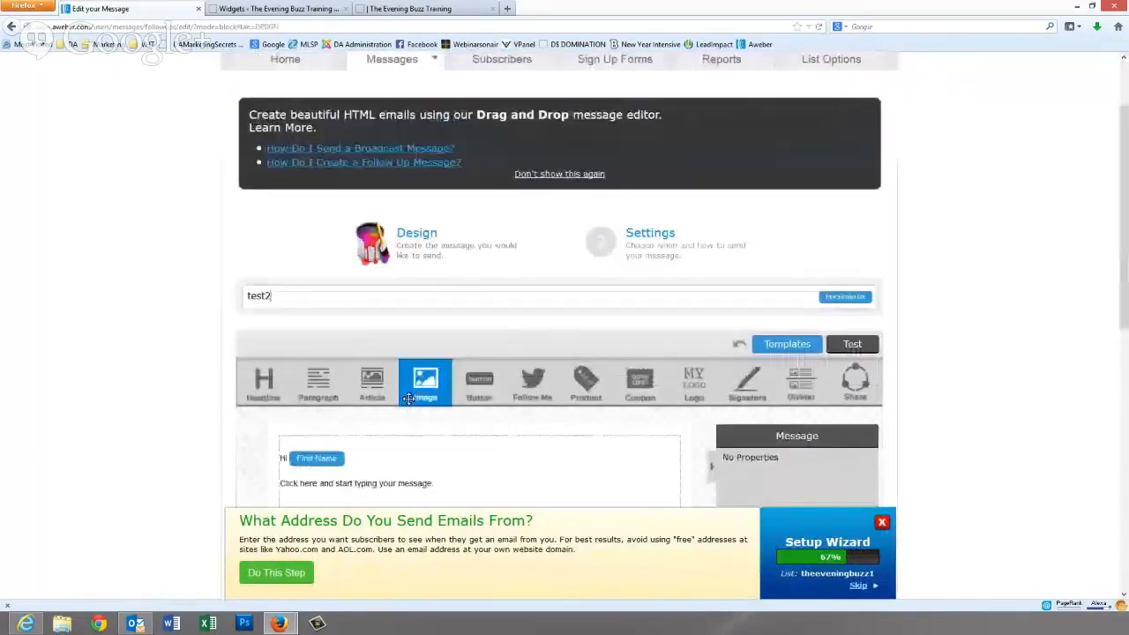
{"action": "scroll", "coordinate": [409, 397], "scroll_direction": "down", "scroll_amount": 5}
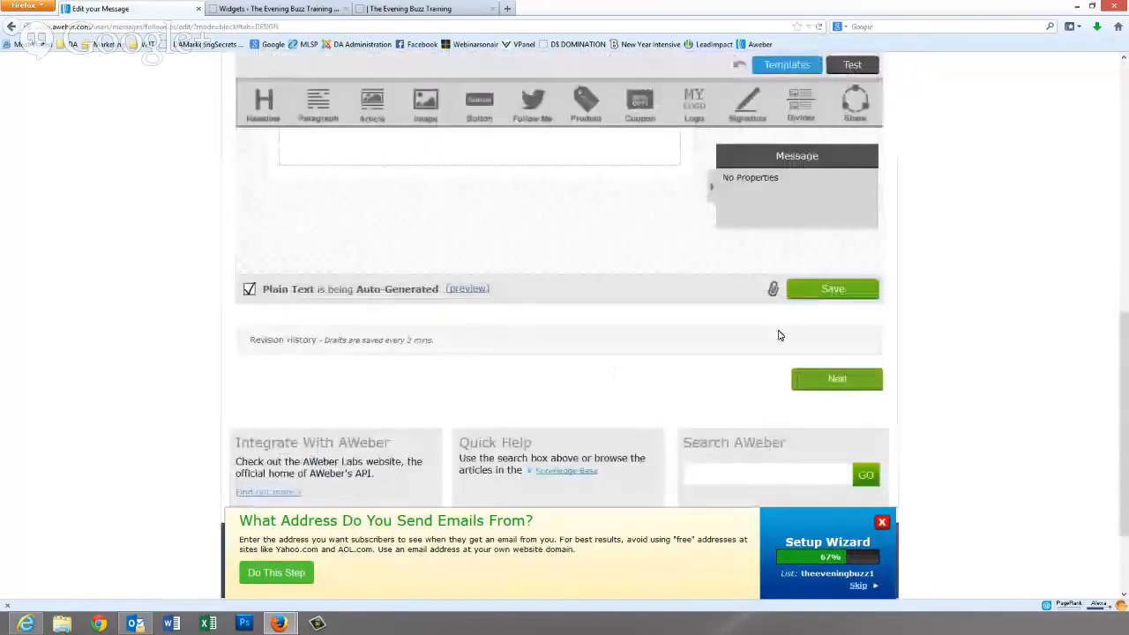
{"action": "left_click", "coordinate": [836, 382]}
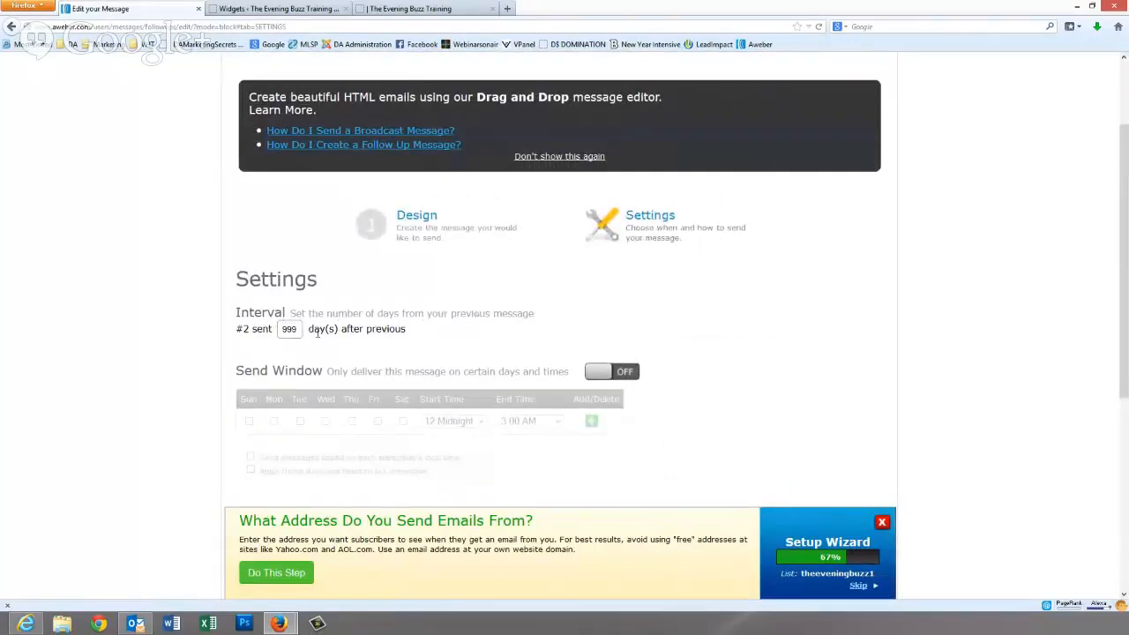
- Change the interval from 999 to 1 day and enable a Monday–Saturday send window
{"action": "left_click_drag", "start_coordinate": [295, 328], "coordinate": [279, 328]}
{"action": "type", "text": "1"}
{"action": "left_click", "coordinate": [625, 373]}
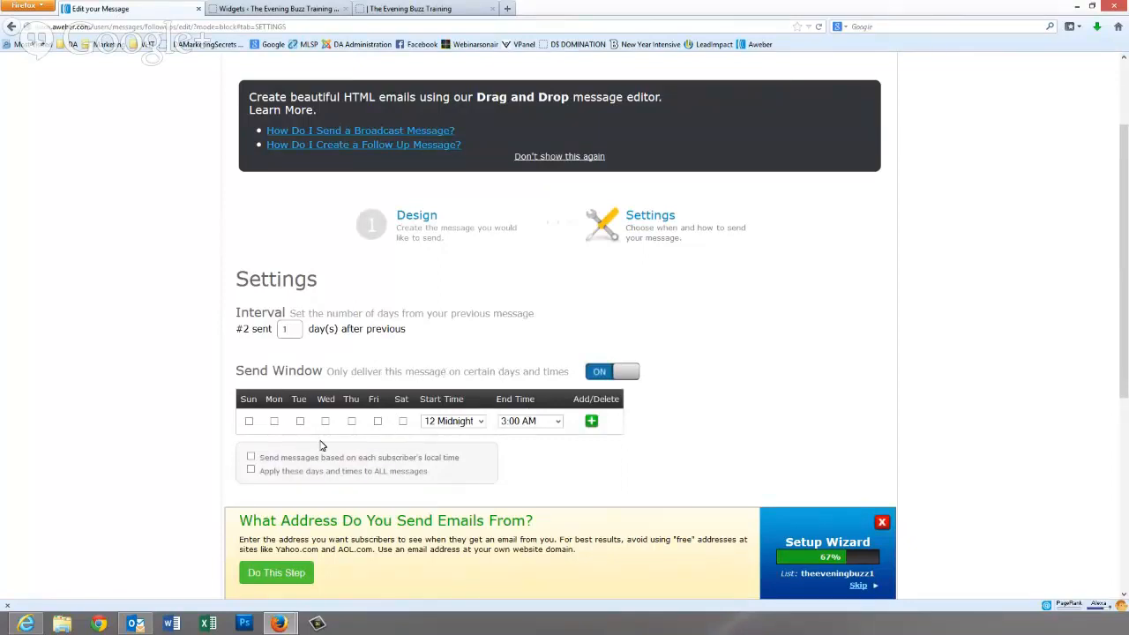
{"action": "left_click", "coordinate": [275, 424]}
{"action": "left_click", "coordinate": [325, 423]}
{"action": "left_click", "coordinate": [352, 423]}
{"action": "left_click", "coordinate": [379, 424]}
{"action": "left_click", "coordinate": [403, 423]}
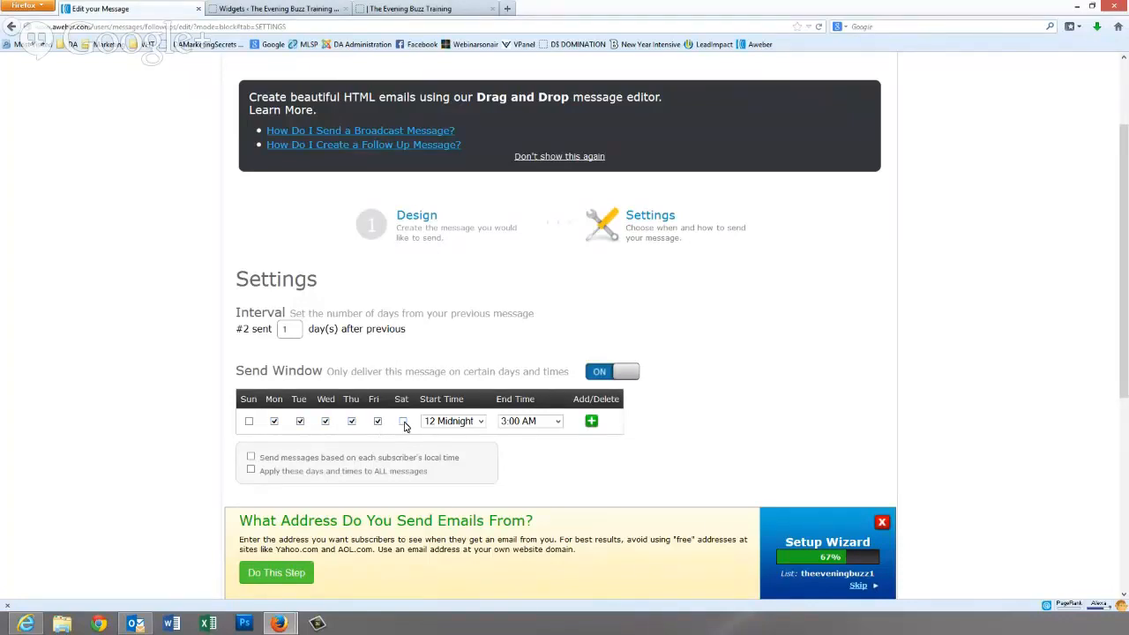
- Limit sending to 6:00–9:00 AM subscriber local time for all messages, then save test2
{"action": "left_click", "coordinate": [479, 422]}
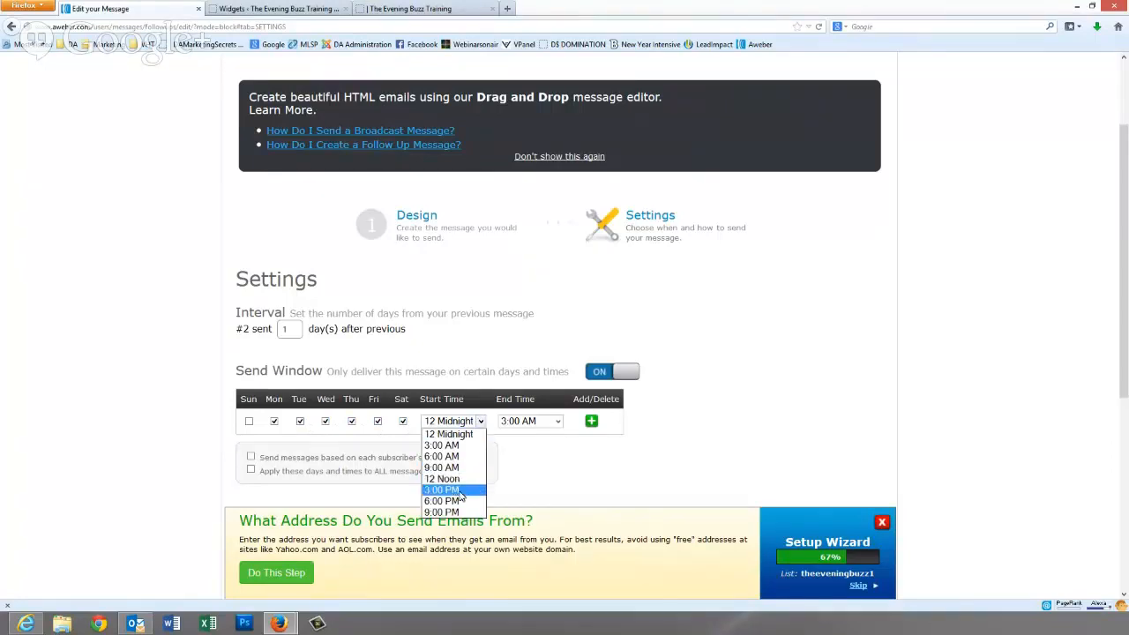
{"action": "left_click", "coordinate": [442, 457]}
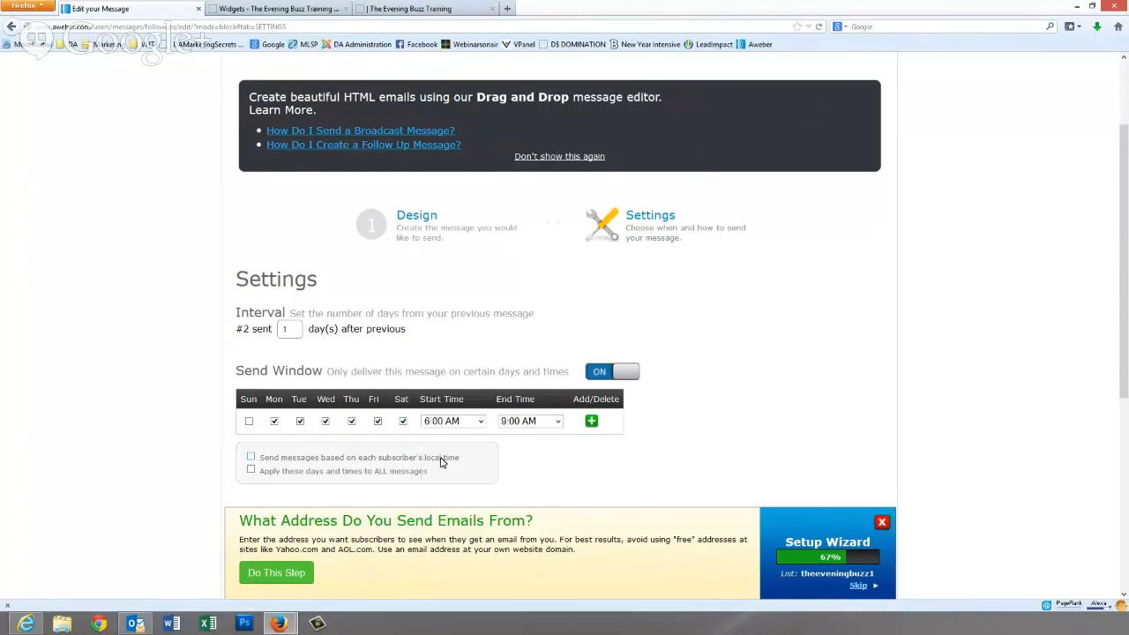
{"action": "left_click", "coordinate": [558, 423]}
{"action": "left_click", "coordinate": [546, 435]}
{"action": "left_click", "coordinate": [251, 458]}
{"action": "left_click", "coordinate": [252, 472]}
{"action": "scroll", "coordinate": [792, 448], "scroll_direction": "down", "scroll_amount": 4}
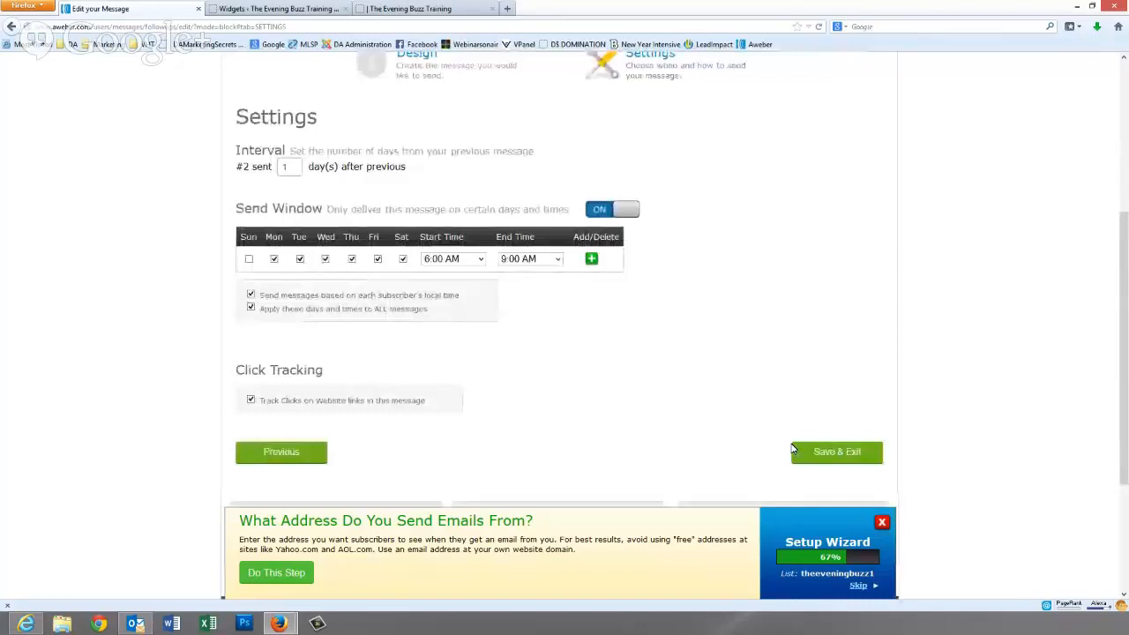
{"action": "left_click", "coordinate": [794, 451]}
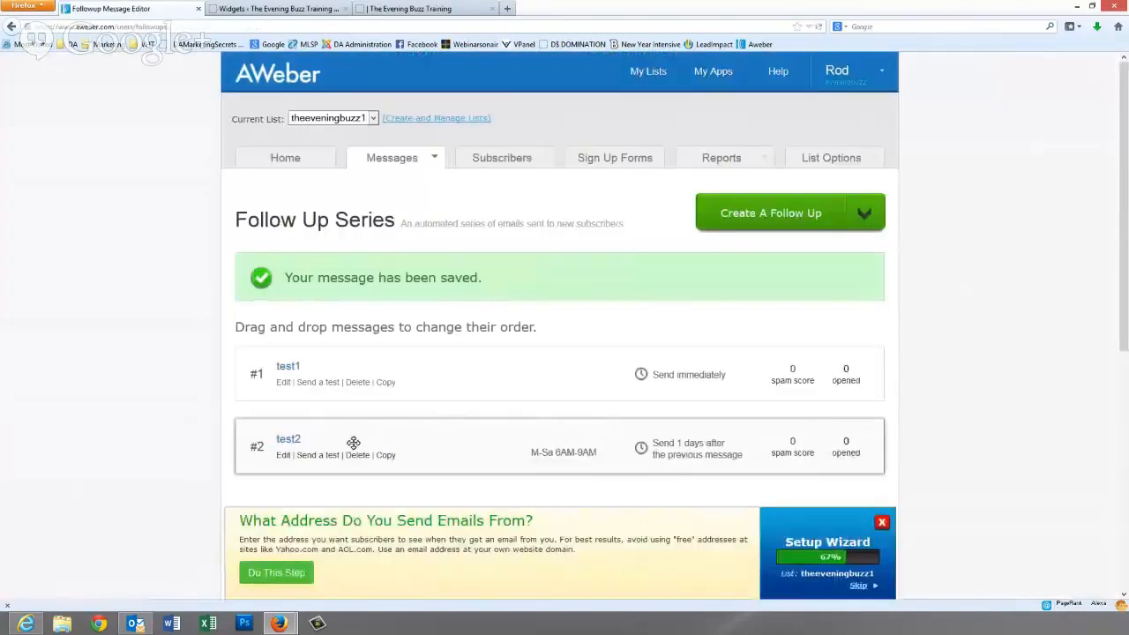